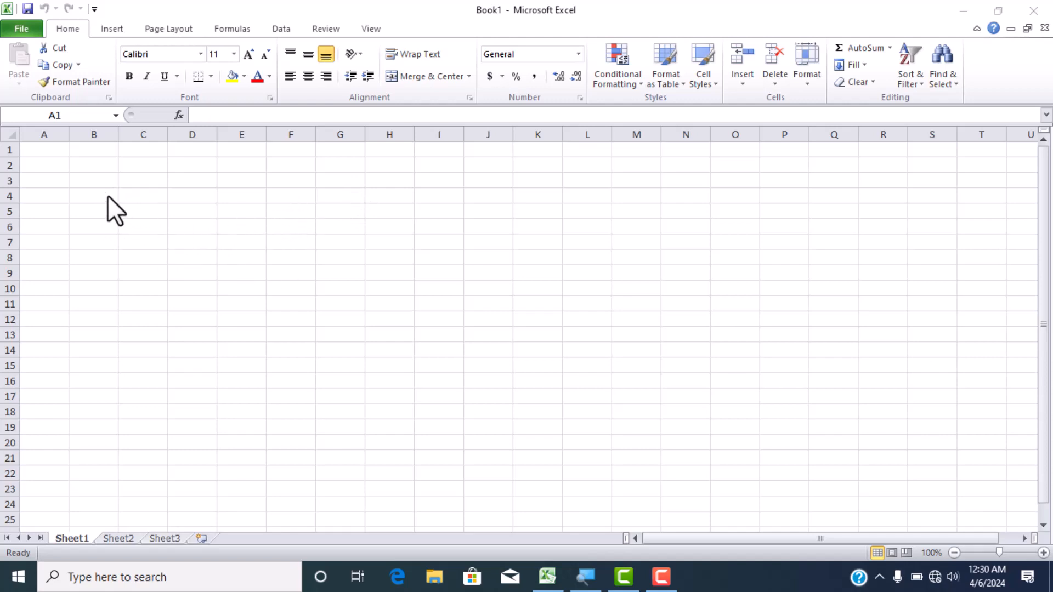
- Merge the range A1:Q3 into a single title cell using Merge Cells
{"action": "left_click", "coordinate": [56, 150]}
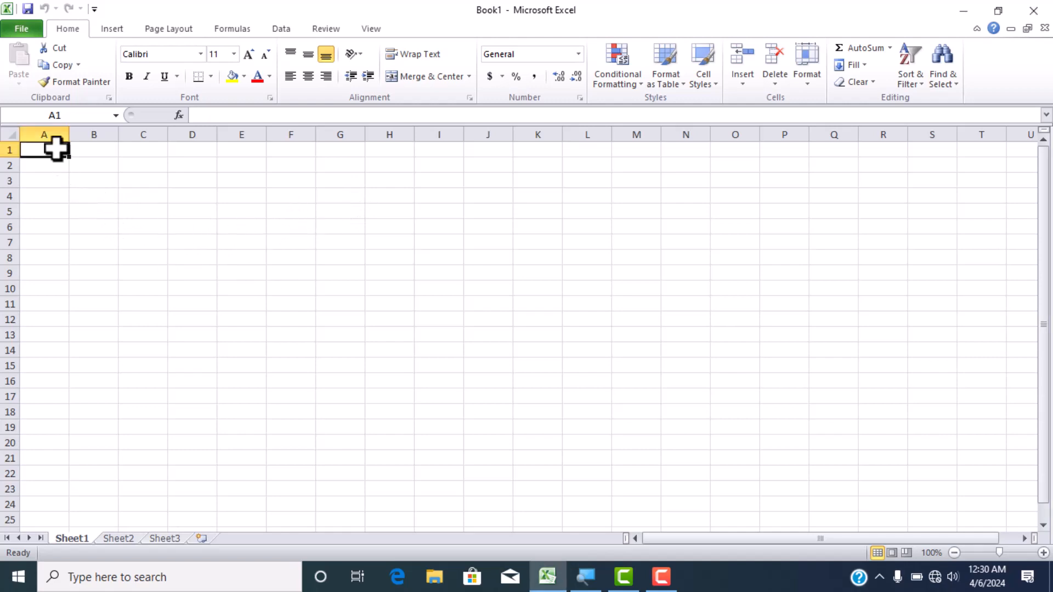
{"action": "left_click", "coordinate": [77, 176]}
{"action": "left_click_drag", "start_coordinate": [56, 154], "coordinate": [847, 178]}
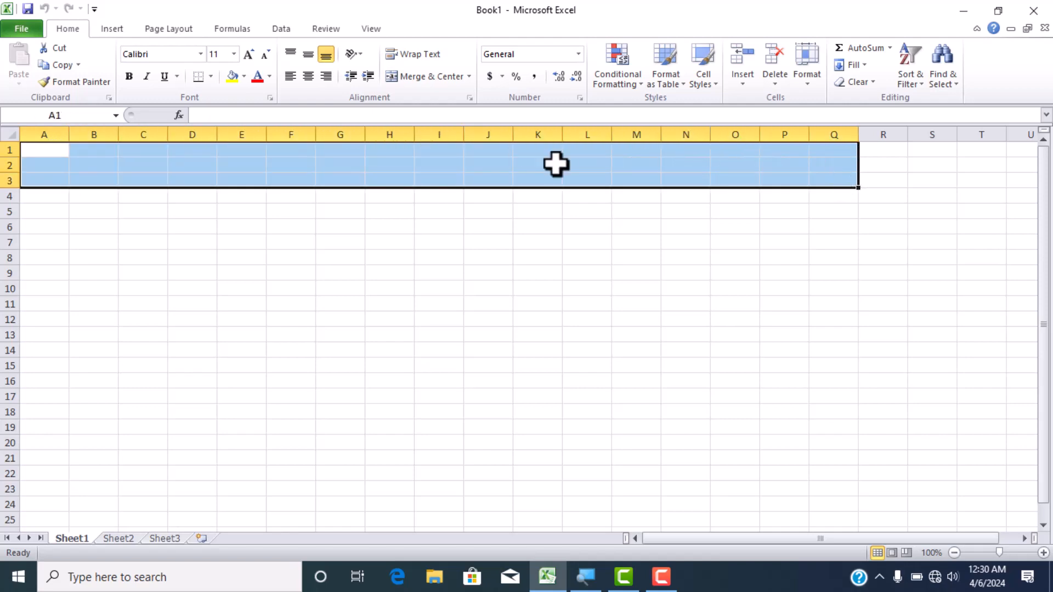
{"action": "left_click", "coordinate": [470, 80]}
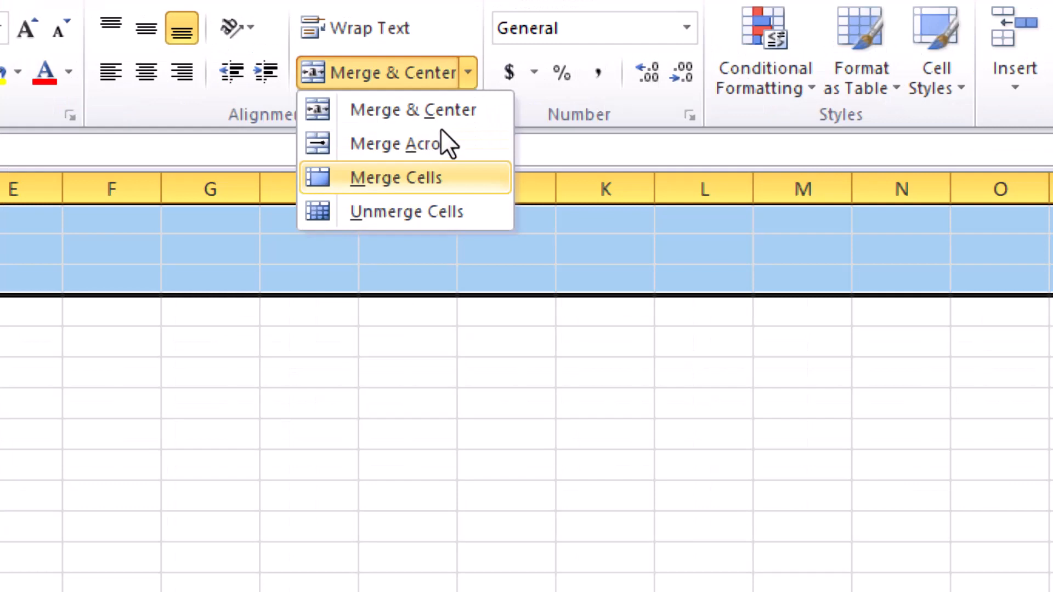
{"action": "left_click", "coordinate": [441, 131]}
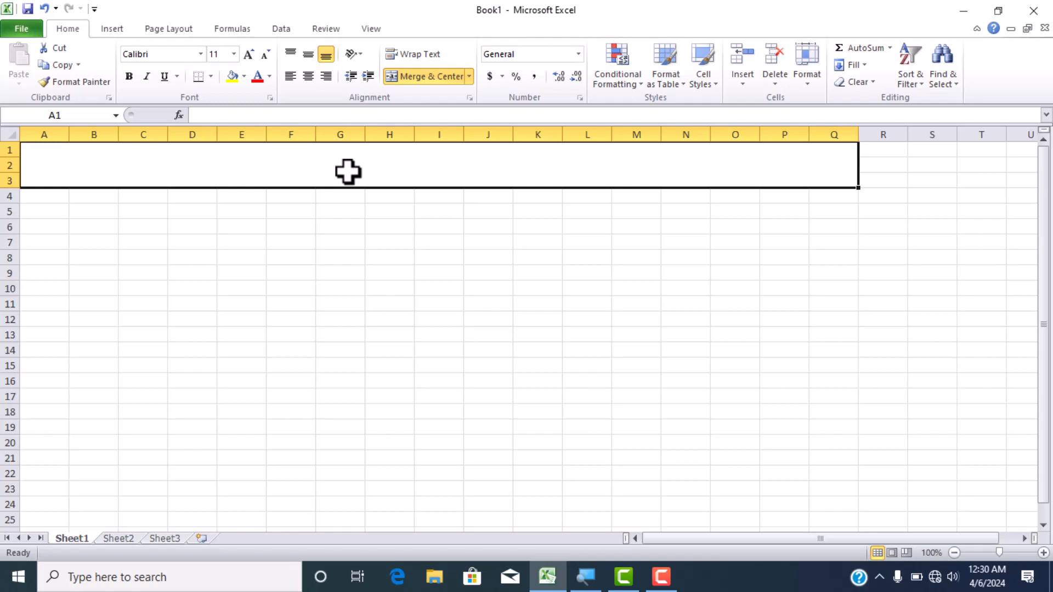
- Enter the title "Marksheet" in the merged cell spanning A1:Q3
{"action": "type", "text": "M"}
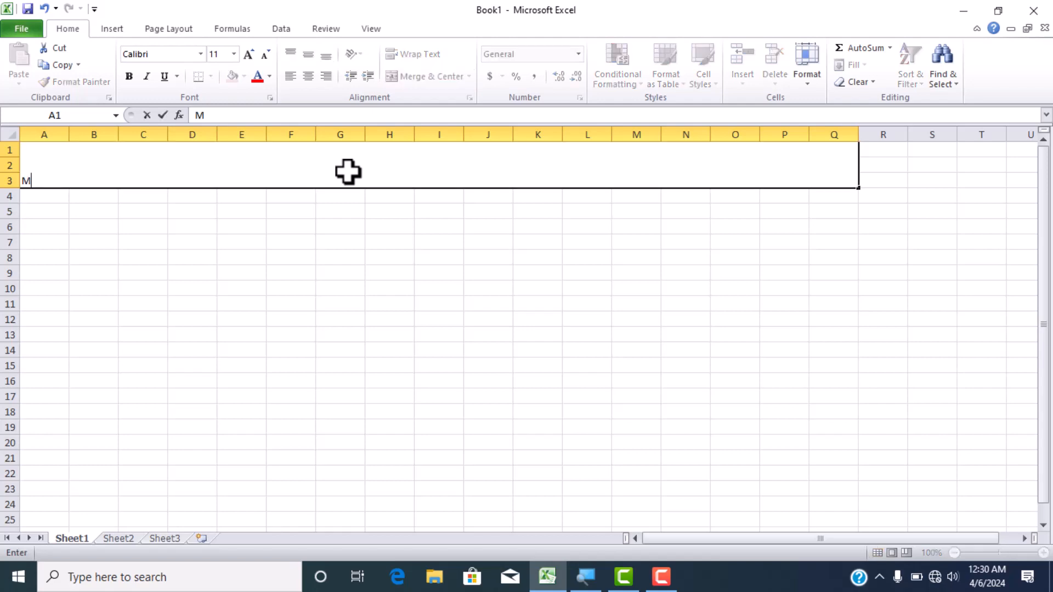
{"action": "type", "text": "arksheet"}
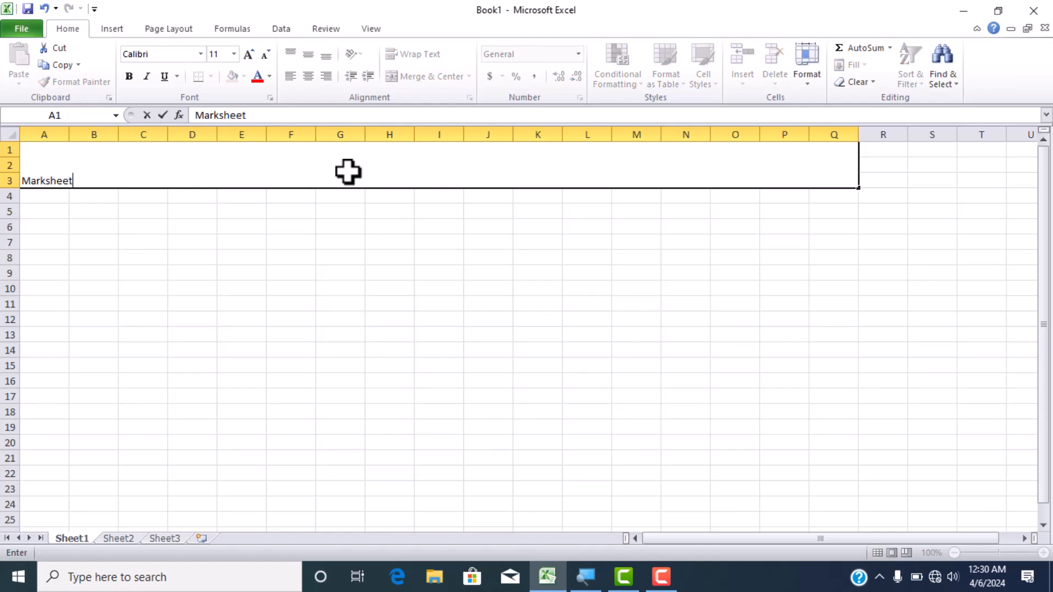
{"action": "left_click", "coordinate": [252, 244]}
{"action": "left_click", "coordinate": [194, 193]}
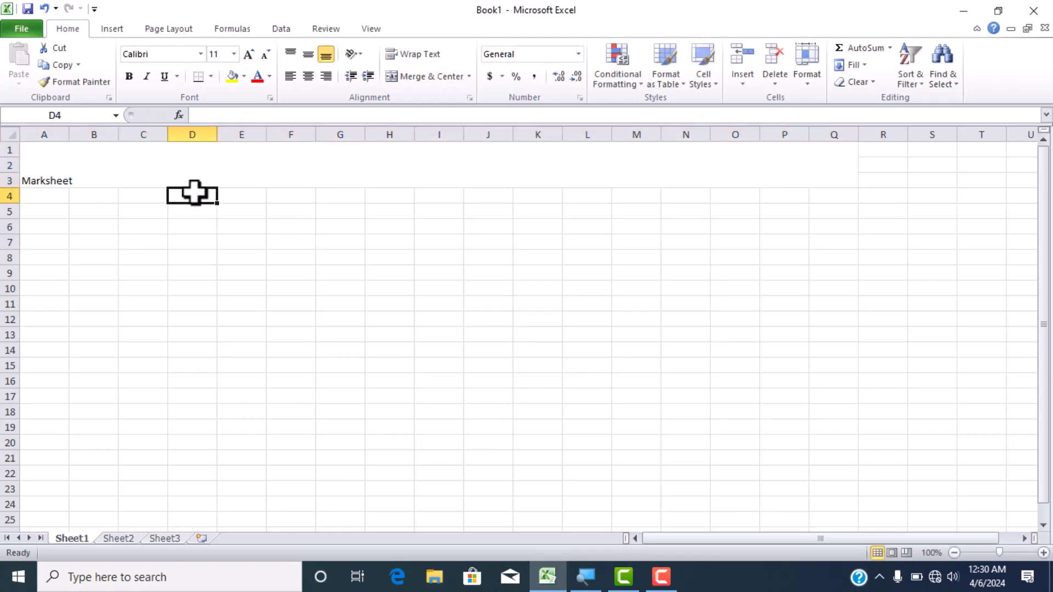
- Center the Marksheet title across A1:Q3 with Merge & Center
{"action": "left_click", "coordinate": [184, 181]}
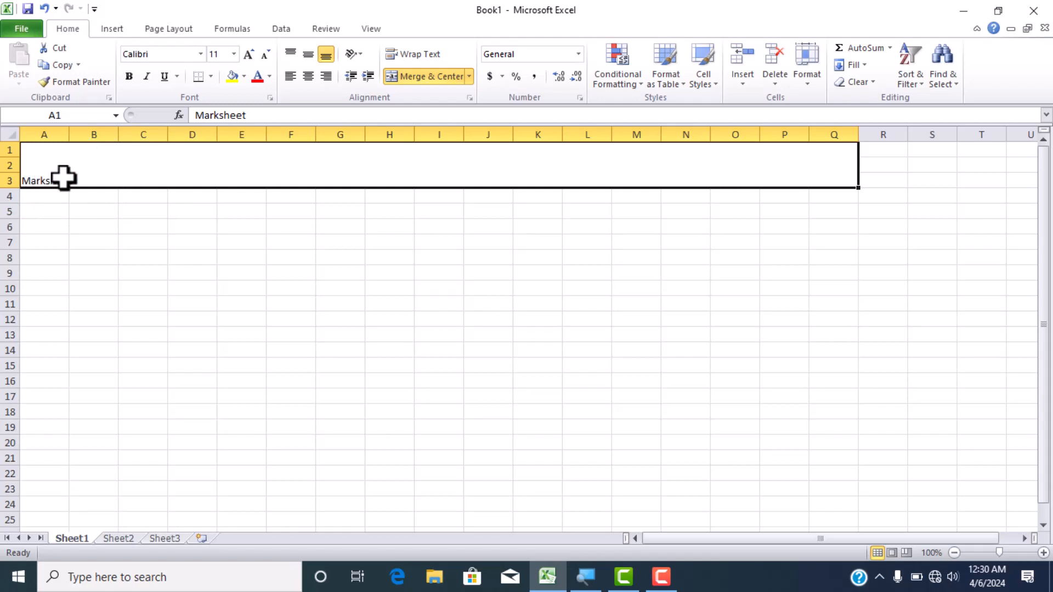
{"action": "left_click", "coordinate": [433, 76]}
{"action": "left_click", "coordinate": [434, 77]}
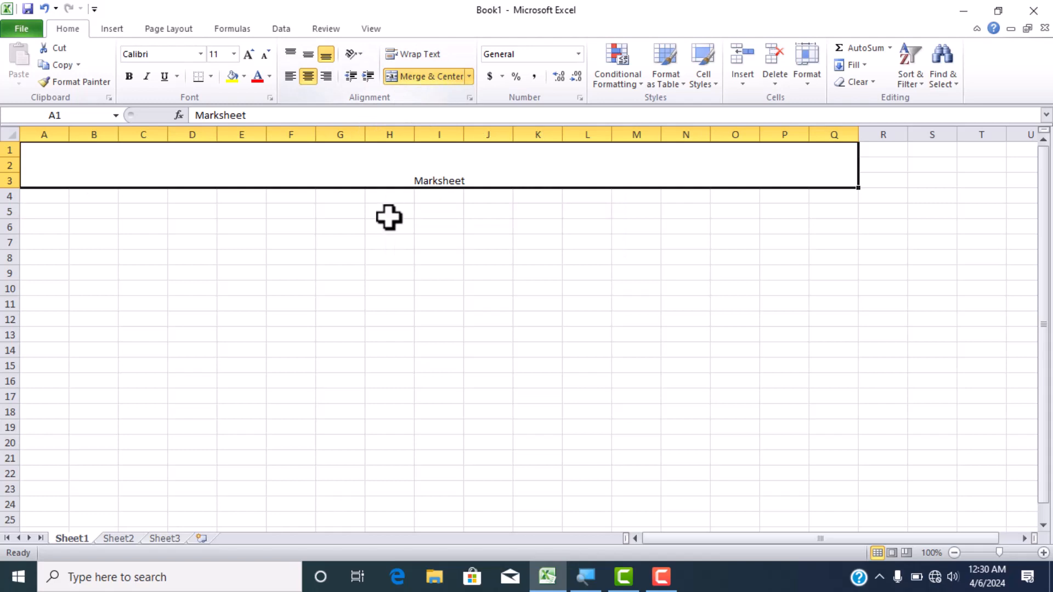
- Try plain Merge Cells on the title range A1:Q3, and restore Merge & Center
{"action": "left_click", "coordinate": [469, 77]}
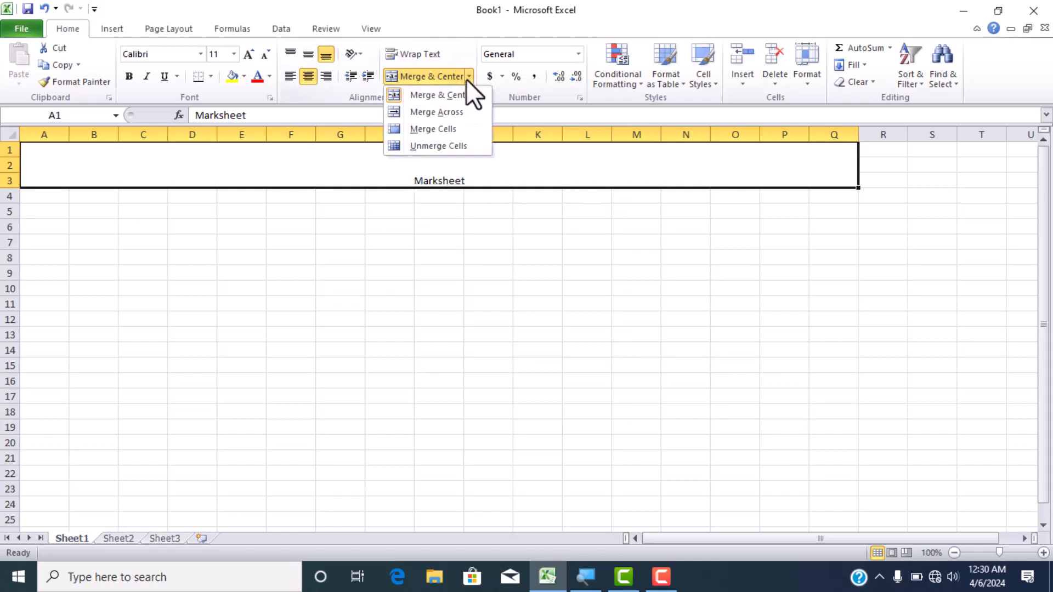
{"action": "left_click", "coordinate": [436, 131]}
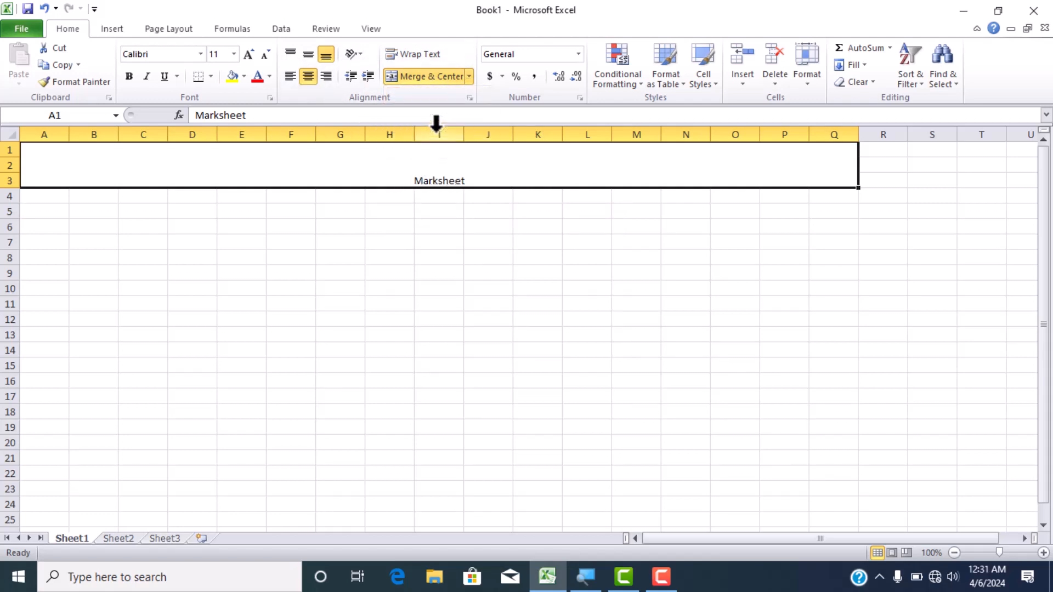
{"action": "left_click", "coordinate": [449, 77]}
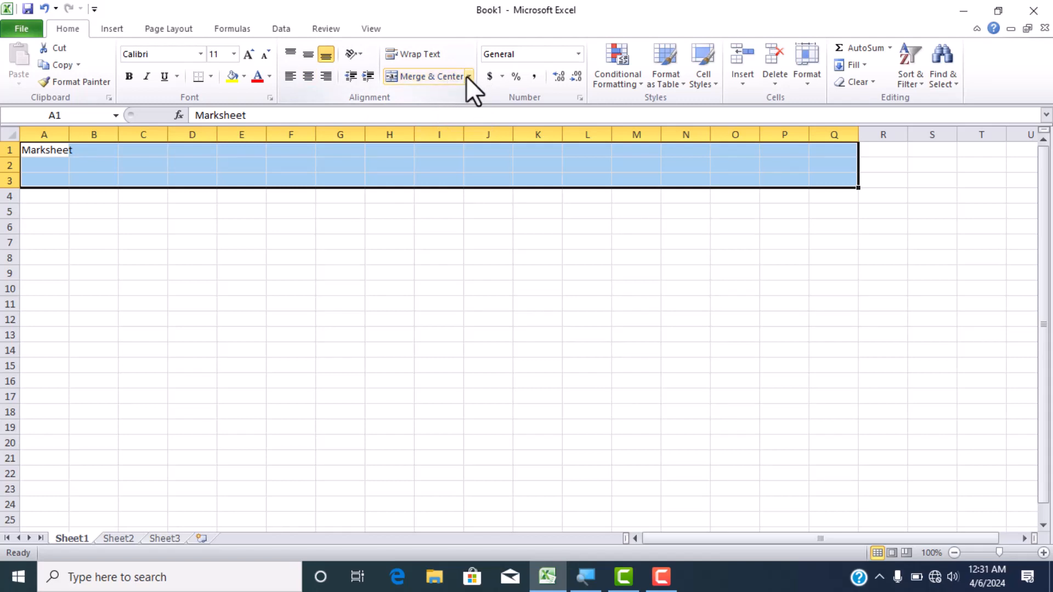
{"action": "left_click", "coordinate": [469, 77]}
{"action": "left_click", "coordinate": [431, 129]}
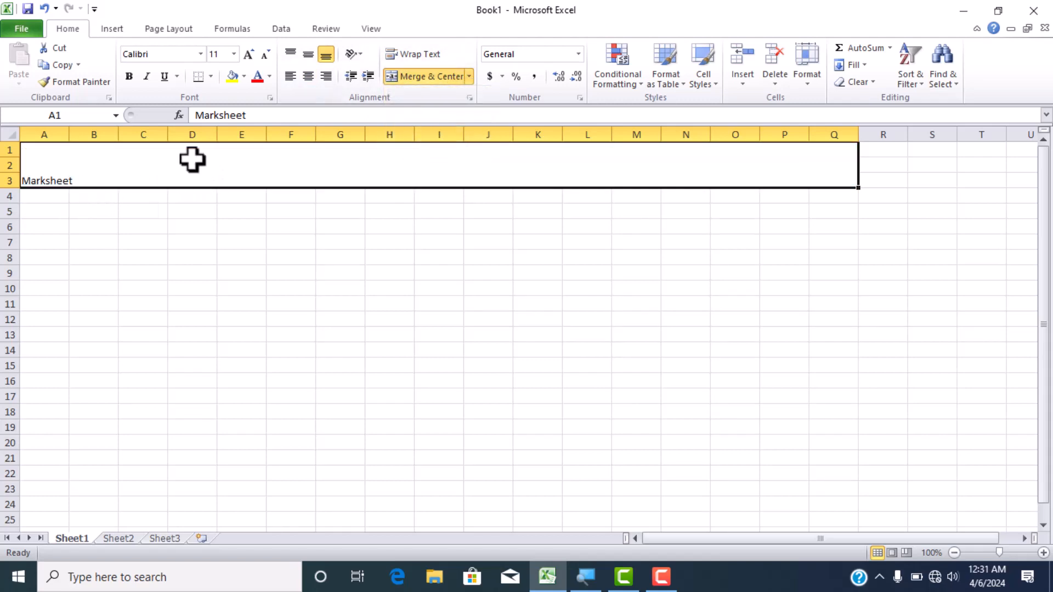
{"action": "left_click", "coordinate": [429, 75]}
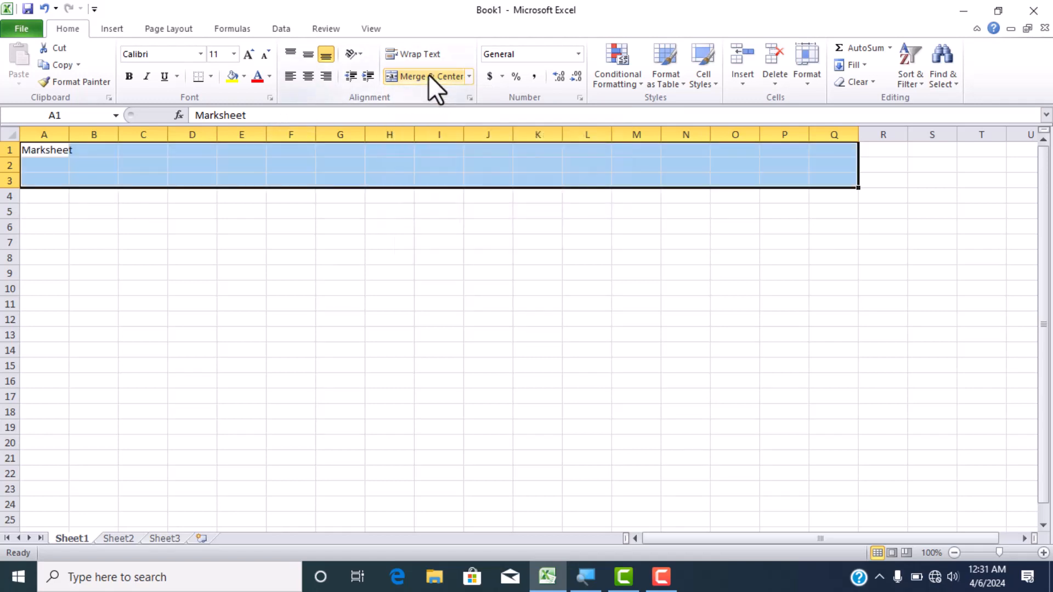
{"action": "left_click", "coordinate": [429, 75]}
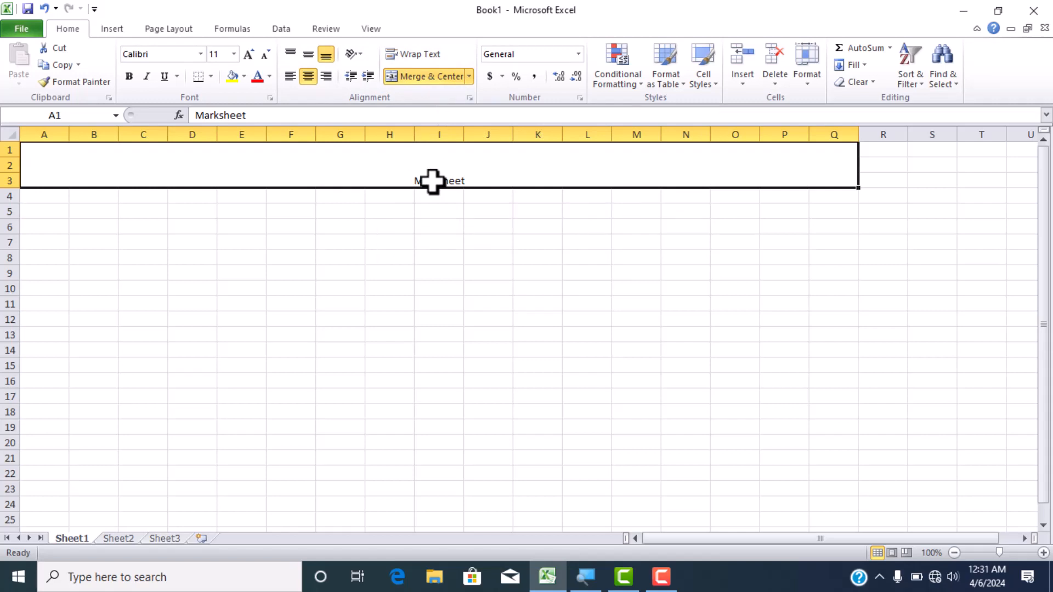
{"action": "left_click", "coordinate": [400, 226]}
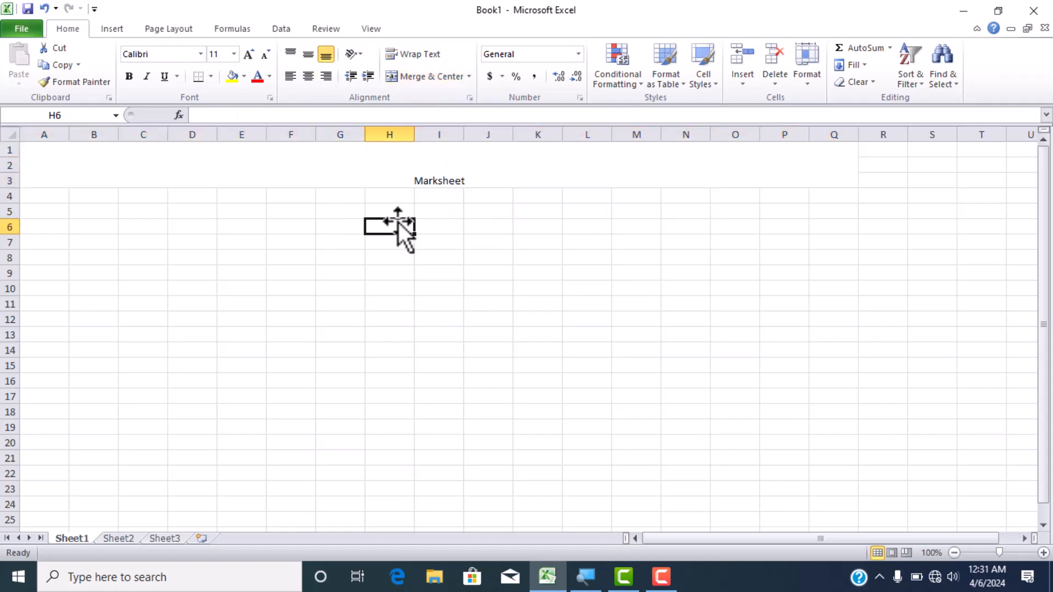
- Increase the font size of the Marksheet title to 36
{"action": "left_click", "coordinate": [440, 163]}
{"action": "left_click_drag", "start_coordinate": [420, 214], "coordinate": [431, 228]}
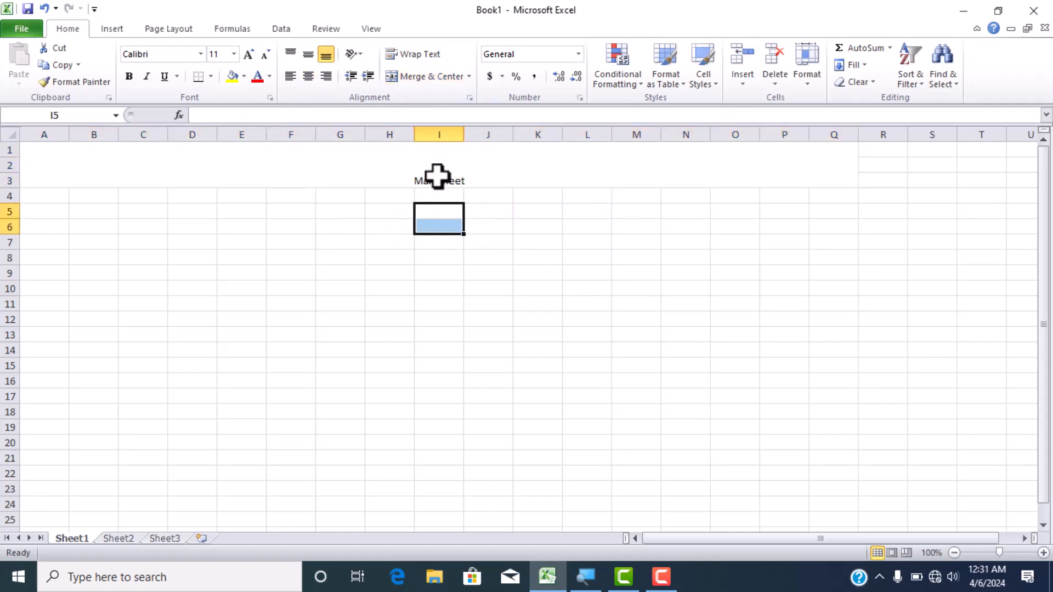
{"action": "left_click", "coordinate": [437, 177]}
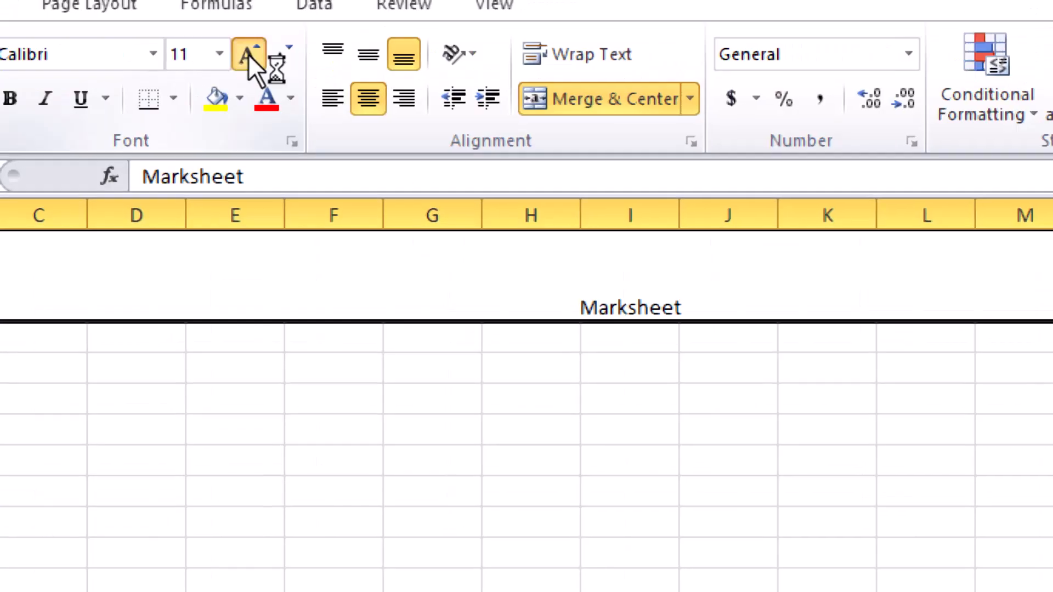
{"action": "left_click", "coordinate": [248, 55]}
{"action": "left_click", "coordinate": [248, 55]}
{"action": "left_click", "coordinate": [248, 54]}
{"action": "left_click", "coordinate": [248, 54]}
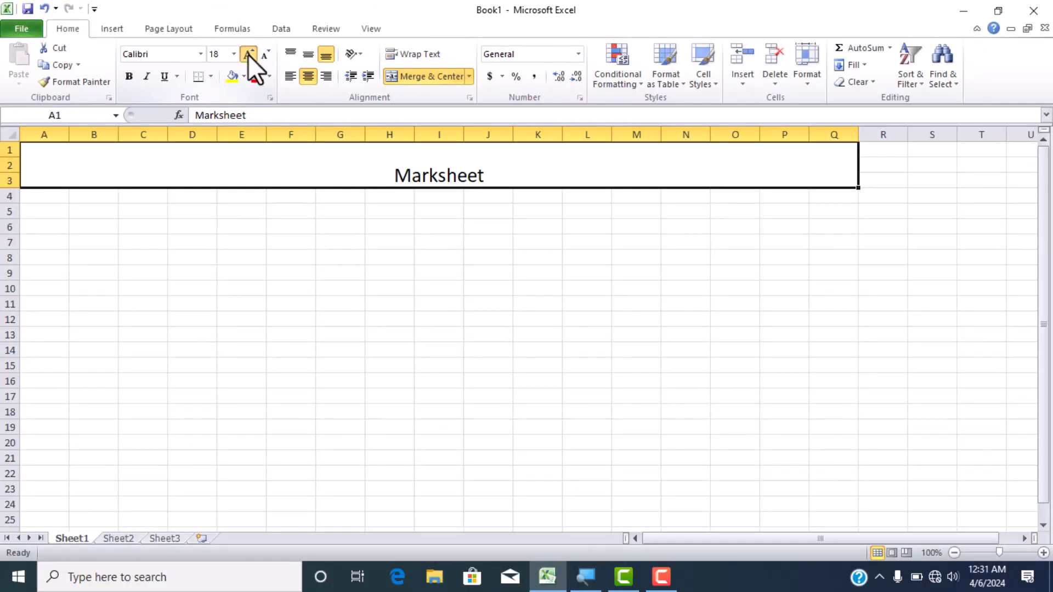
{"action": "left_click", "coordinate": [248, 54]}
{"action": "left_click", "coordinate": [248, 55]}
{"action": "left_click", "coordinate": [248, 54]}
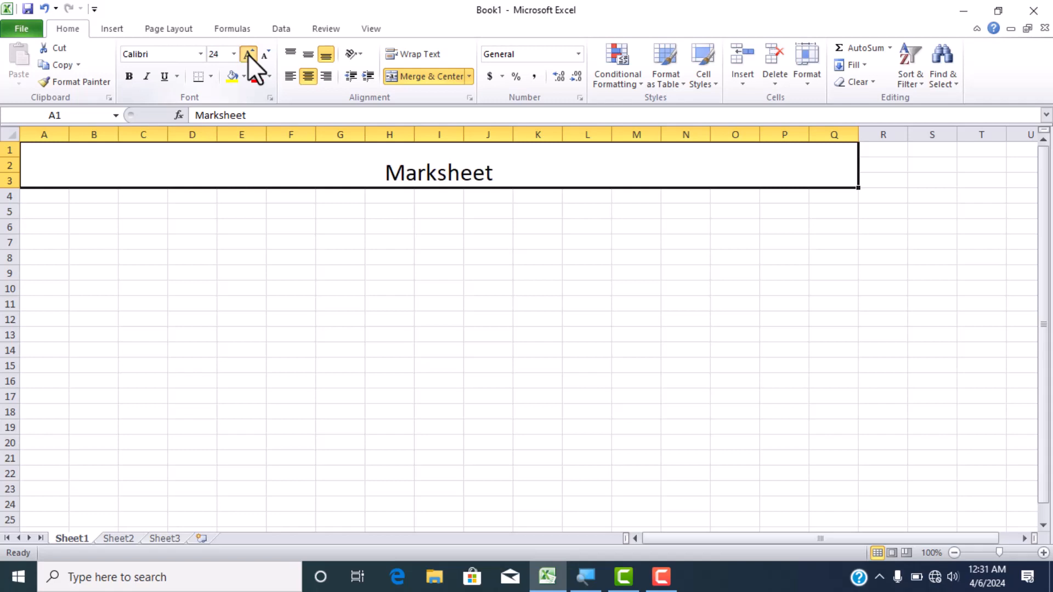
{"action": "left_click", "coordinate": [248, 54]}
{"action": "left_click", "coordinate": [248, 55]}
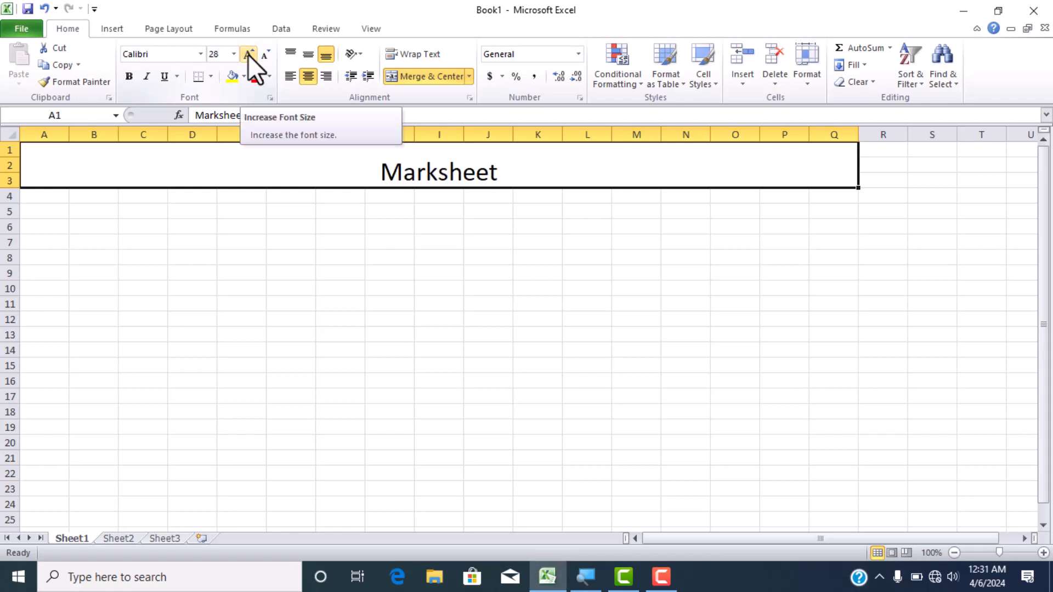
{"action": "left_click", "coordinate": [248, 54]}
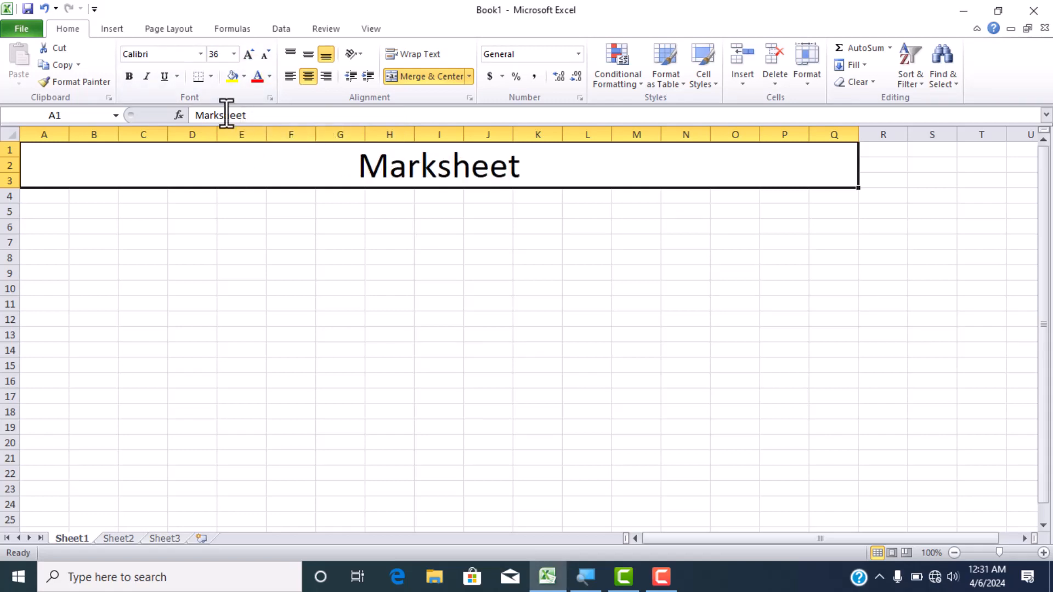
- Change the font of the Marksheet title to Cambria
{"action": "left_click", "coordinate": [201, 54]}
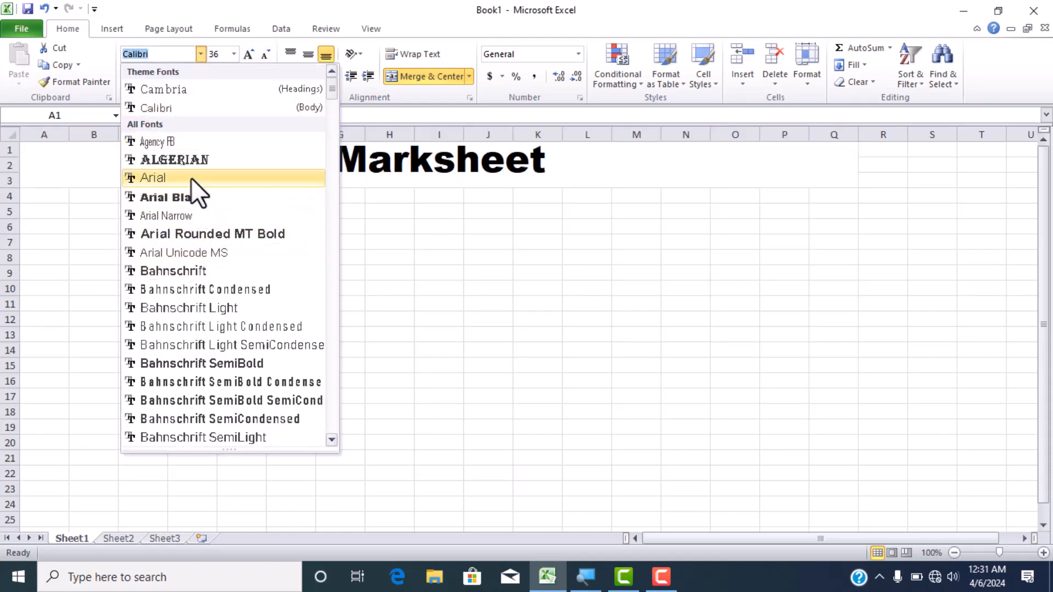
{"action": "left_click", "coordinate": [183, 91]}
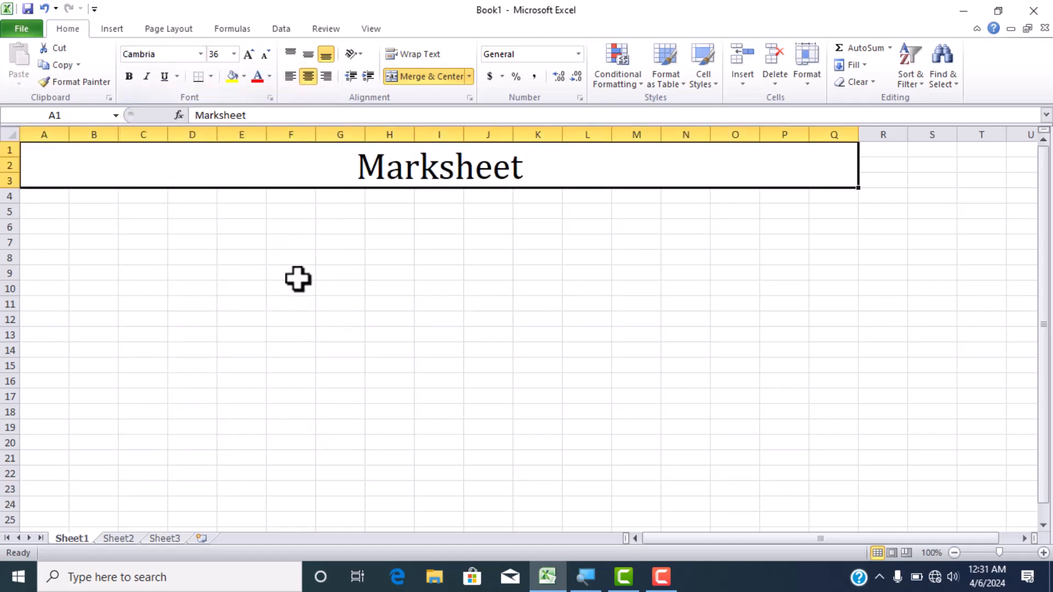
{"action": "left_click", "coordinate": [289, 271]}
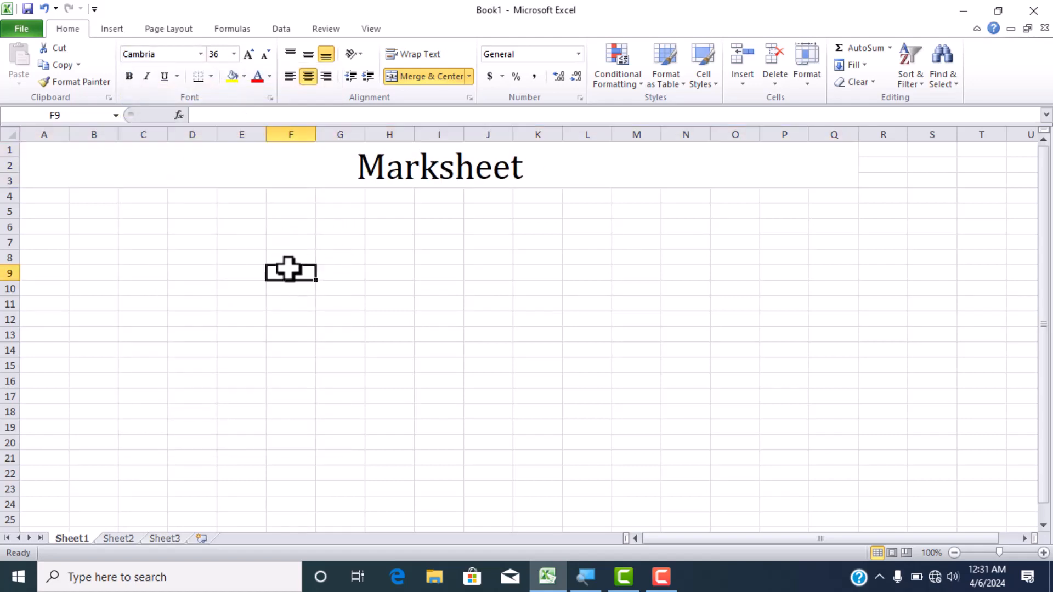
- Enter the column headers "Sl No" in A4 and "Students name" in B4
{"action": "left_click", "coordinate": [59, 197]}
{"action": "type", "text": "S"}
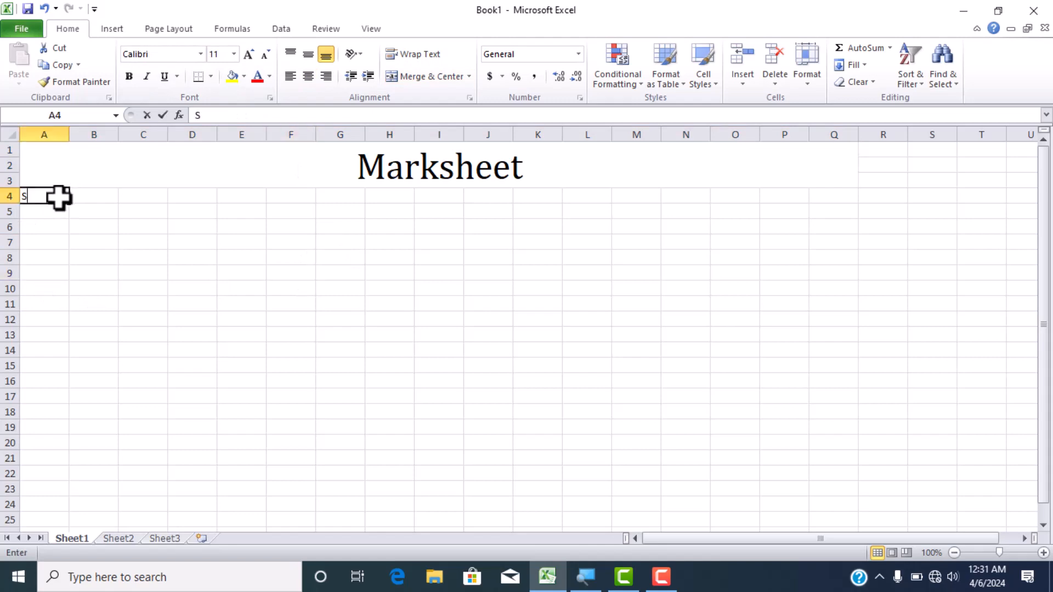
{"action": "type", "text": "l No"}
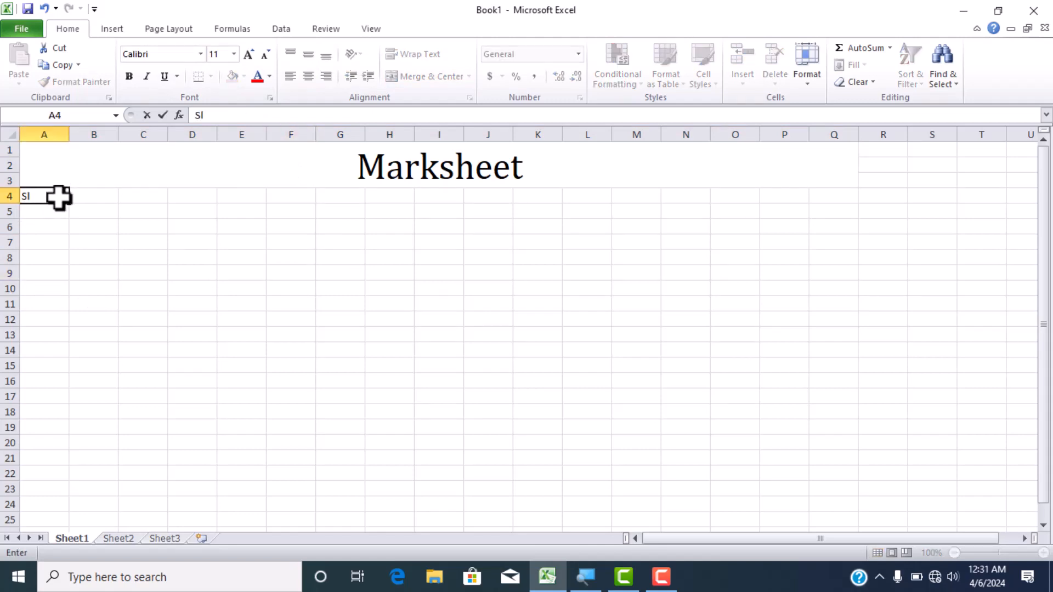
{"action": "left_click", "coordinate": [108, 195]}
{"action": "type", "text": "S"}
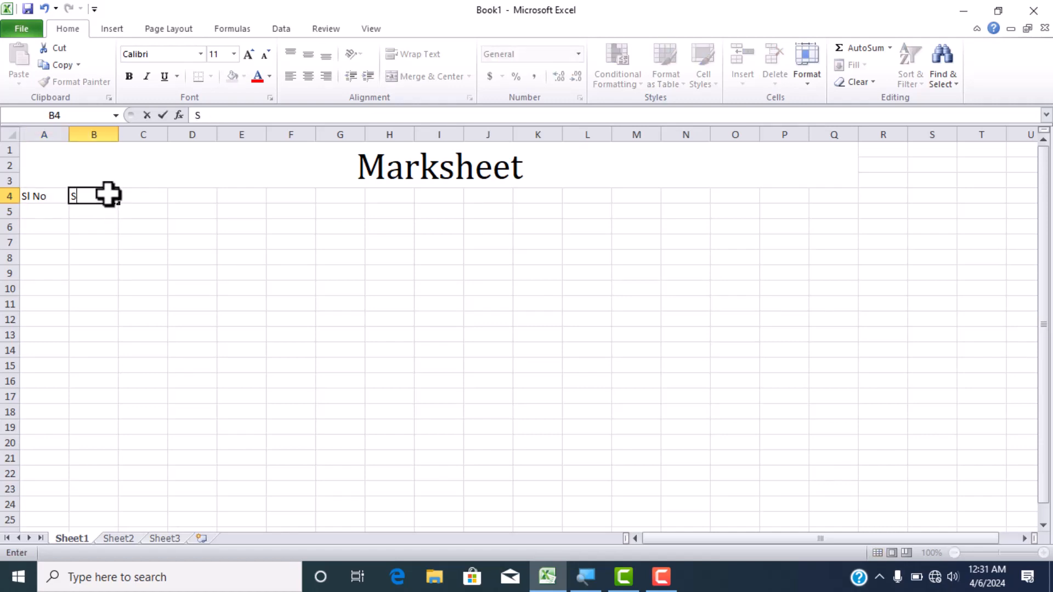
{"action": "type", "text": "tudents name"}
- Auto-fit the width of column B to the "Students name" header
{"action": "left_click", "coordinate": [165, 196]}
{"action": "left_click", "coordinate": [94, 241]}
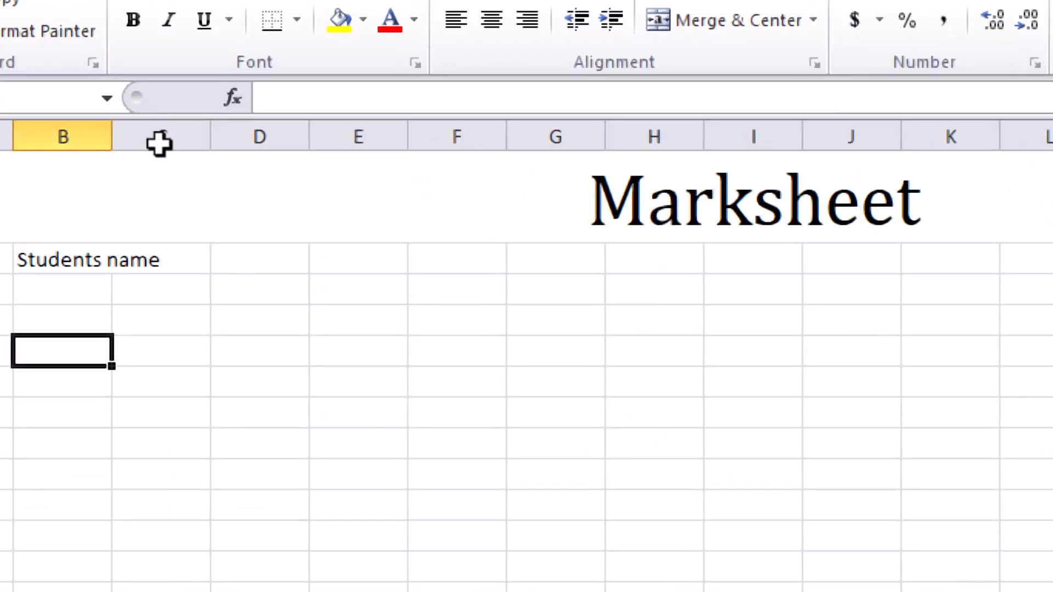
{"action": "double_click", "coordinate": [119, 135]}
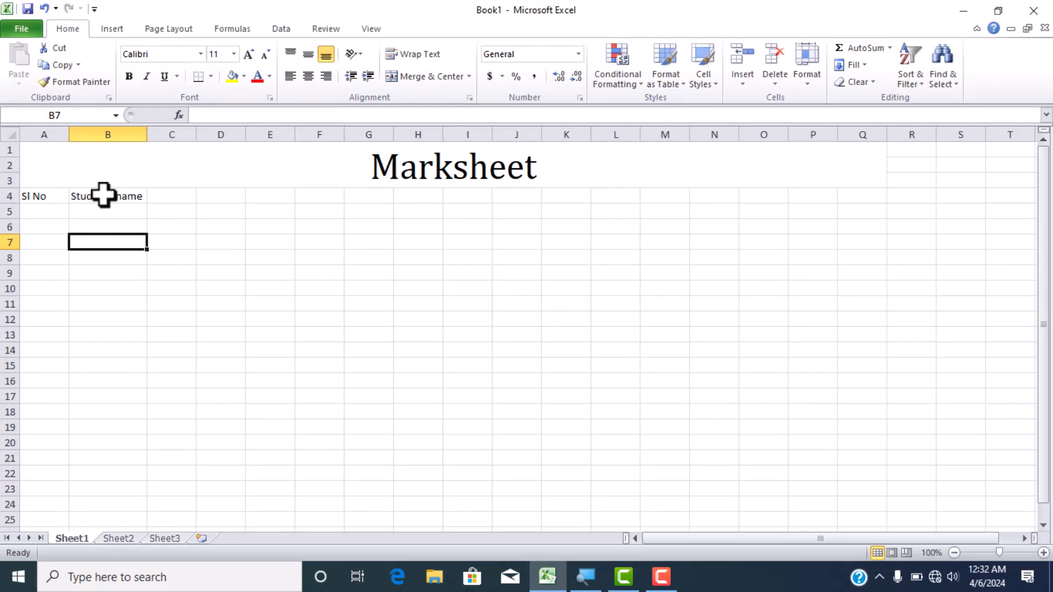
- Enter the subject column headers "Sub1" in C4, "Sub2" in D4 and "Sub3" in E4
{"action": "left_click", "coordinate": [182, 197]}
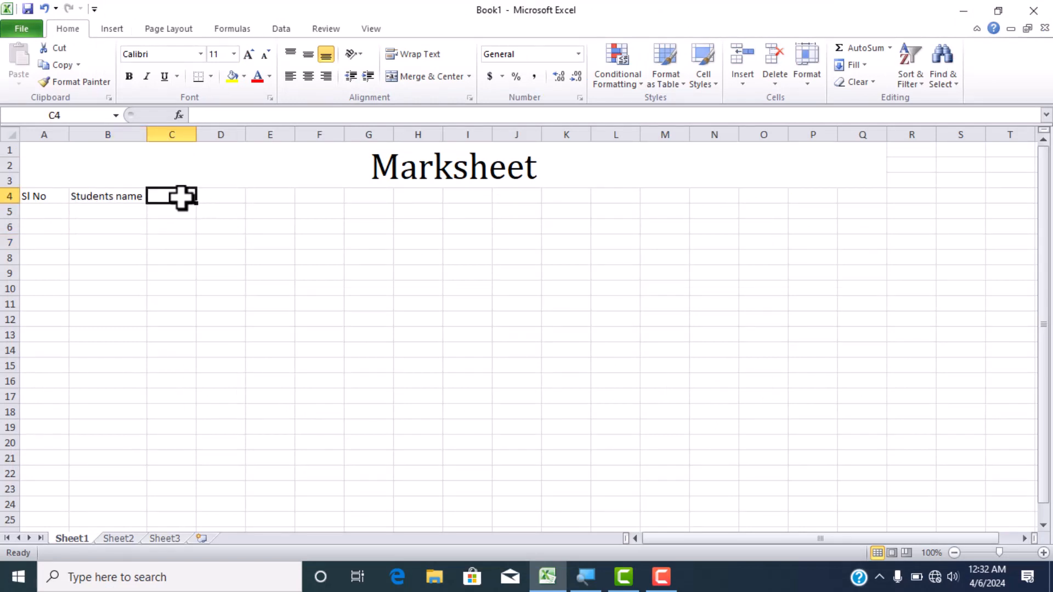
{"action": "type", "text": "Su"}
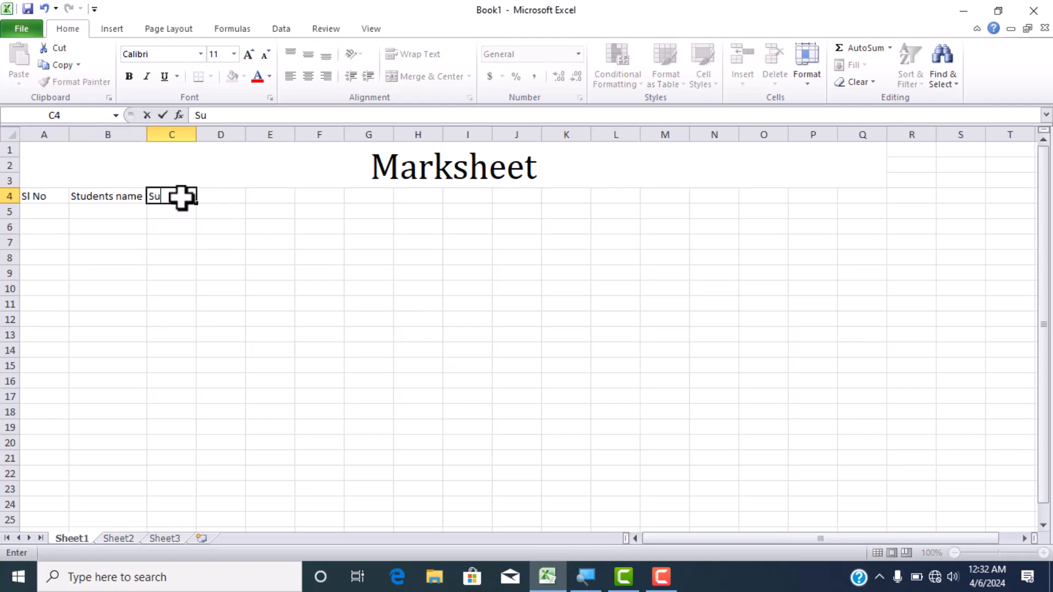
{"action": "type", "text": "b1"}
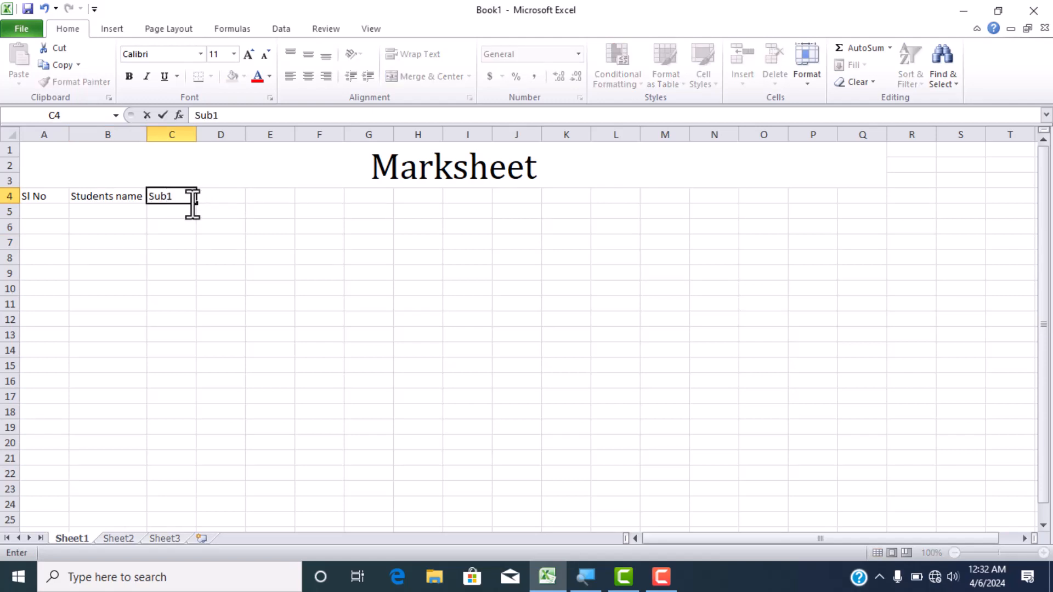
{"action": "left_click", "coordinate": [215, 196]}
{"action": "type", "text": "S"}
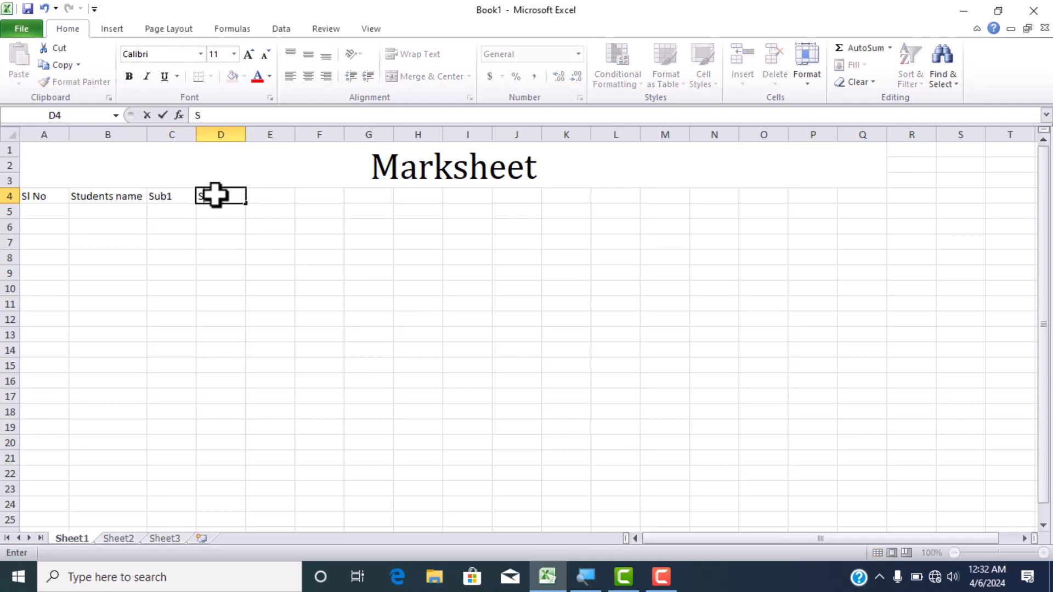
{"action": "type", "text": "ub2"}
{"action": "left_click", "coordinate": [266, 197]}
{"action": "type", "text": "S"}
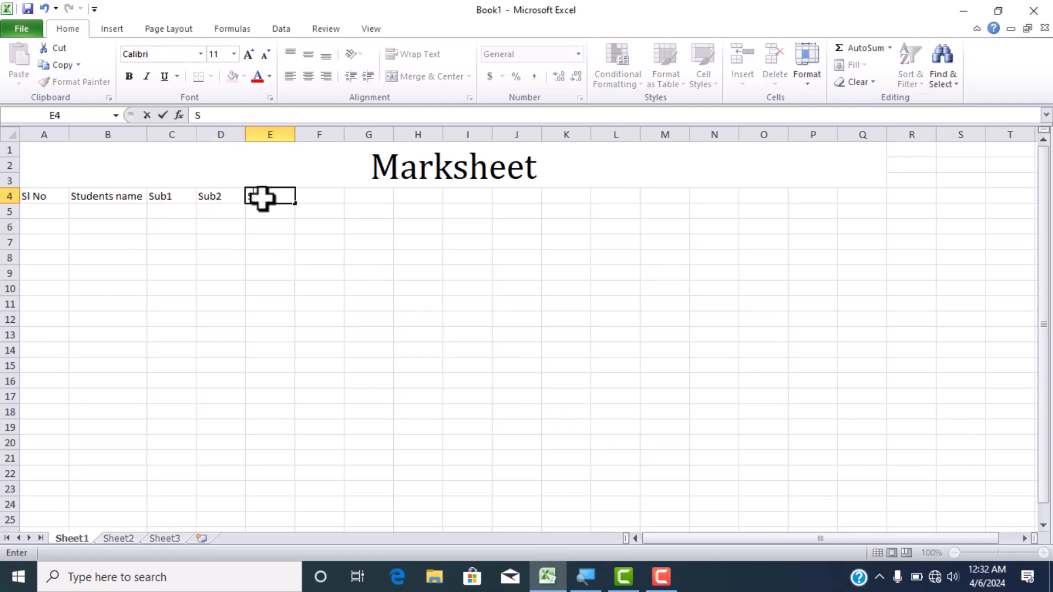
{"action": "type", "text": "ub3"}
- Enter the column headers "Total" in F4, "Max" in G4 and "Min" in H4
{"action": "left_click", "coordinate": [304, 199]}
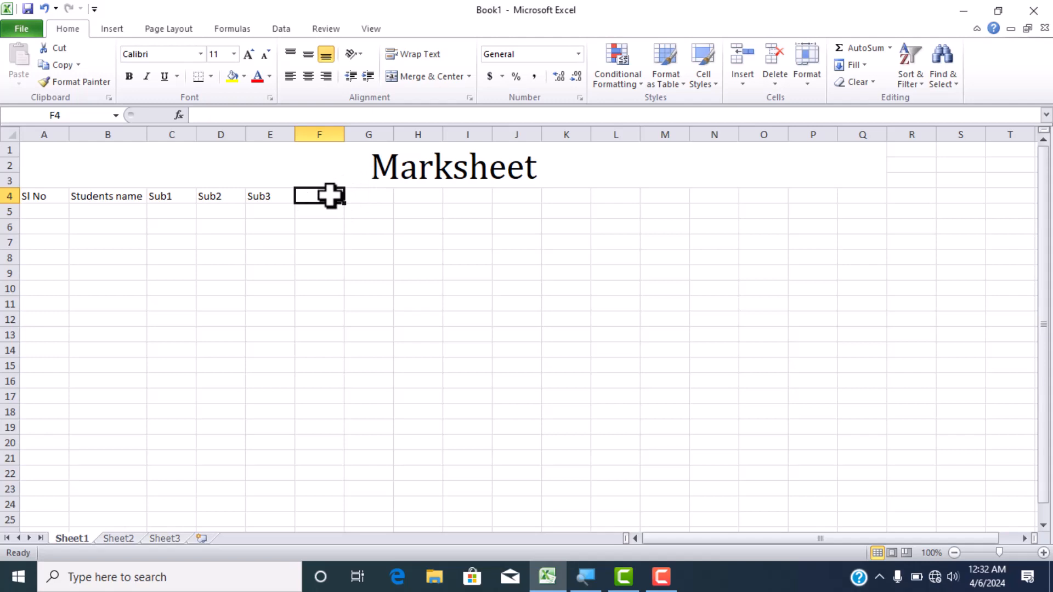
{"action": "type", "text": "Total"}
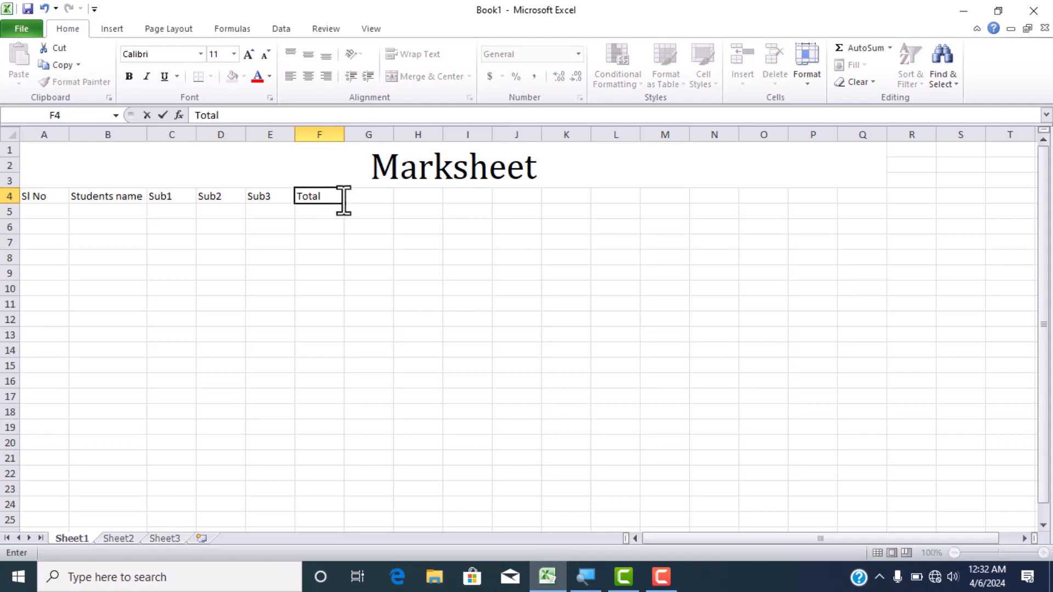
{"action": "left_click", "coordinate": [368, 196]}
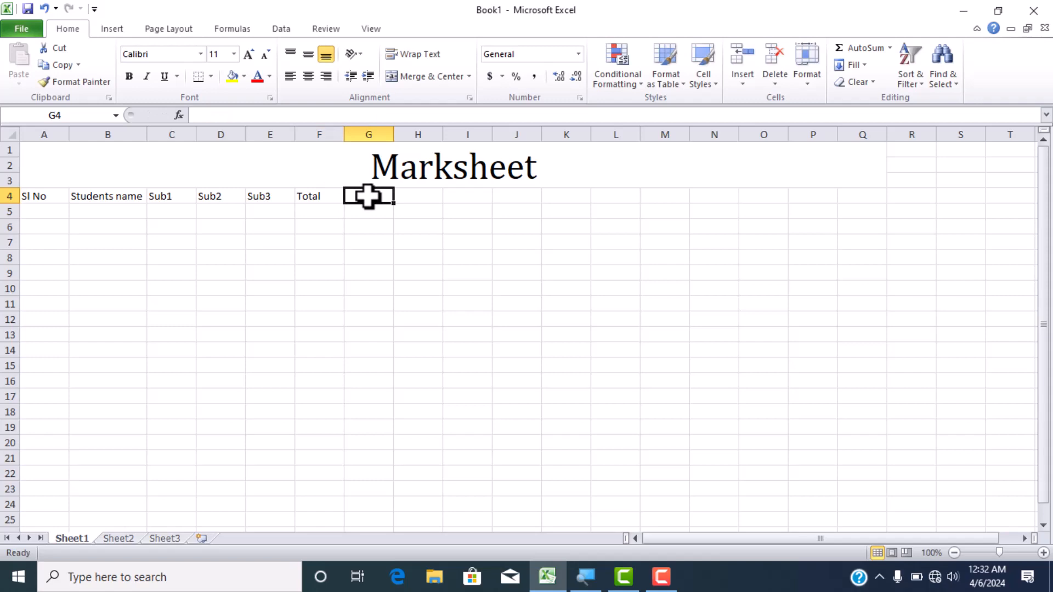
{"action": "type", "text": "M"}
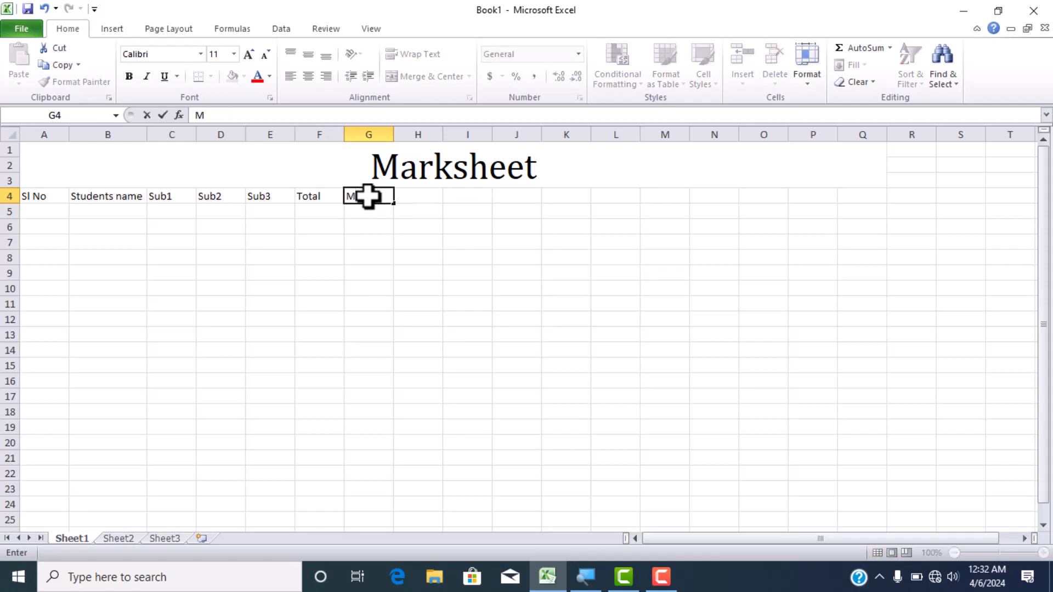
{"action": "type", "text": "ax"}
{"action": "left_click", "coordinate": [414, 197]}
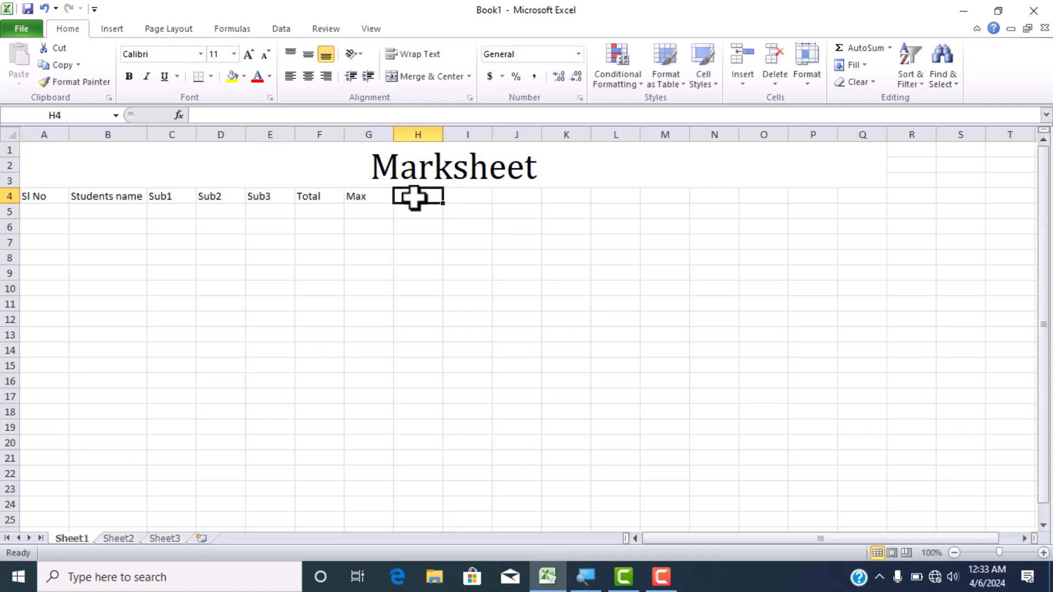
{"action": "type", "text": "Min"}
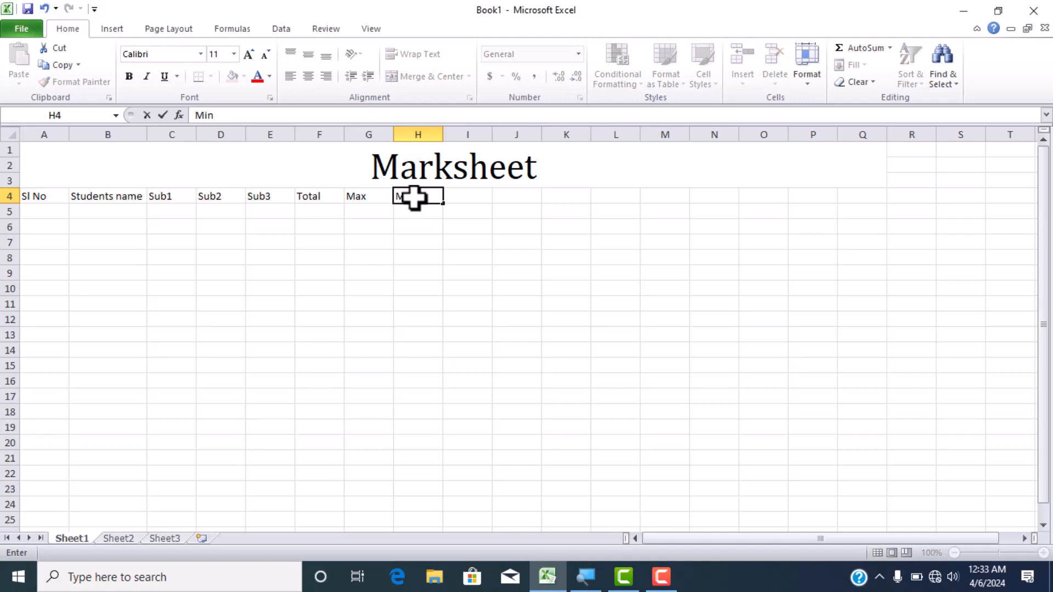
- Enter the column header "Average" in I4
{"action": "left_click", "coordinate": [468, 194]}
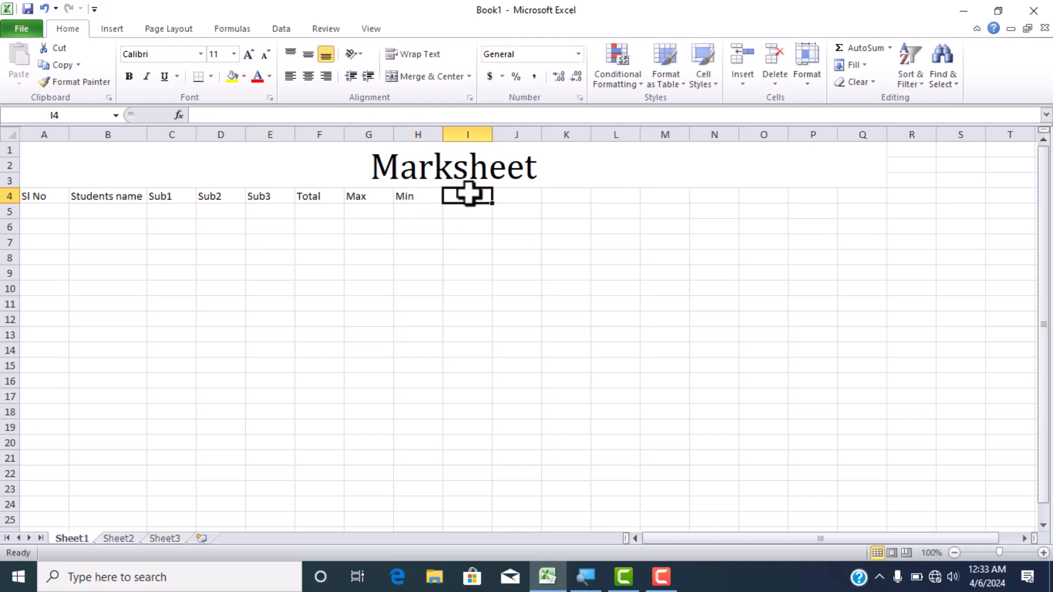
{"action": "type", "text": "avr"}
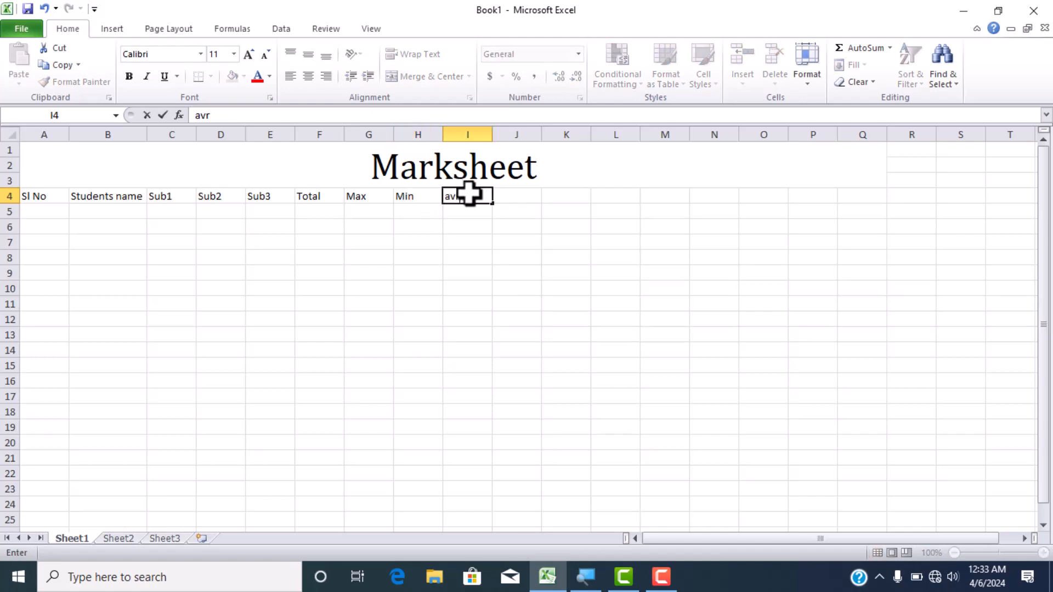
{"action": "key", "text": "BackSpace"}
{"action": "key", "text": "BackSpace"}
{"action": "key", "text": "BackSpace"}
{"action": "type", "text": "ava"}
{"action": "key", "text": "BackSpace"}
{"action": "key", "text": "BackSpace"}
{"action": "key", "text": "BackSpace"}
{"action": "type", "text": "Average"}
{"action": "left_click", "coordinate": [524, 213]}
{"action": "left_click", "coordinate": [518, 196]}
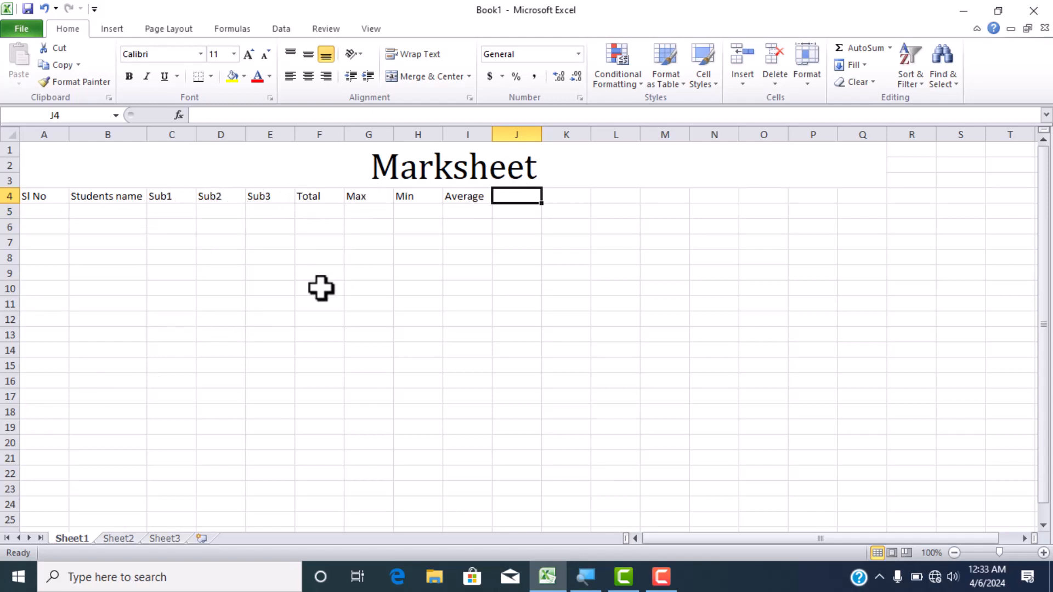
{"action": "left_click", "coordinate": [571, 173]}
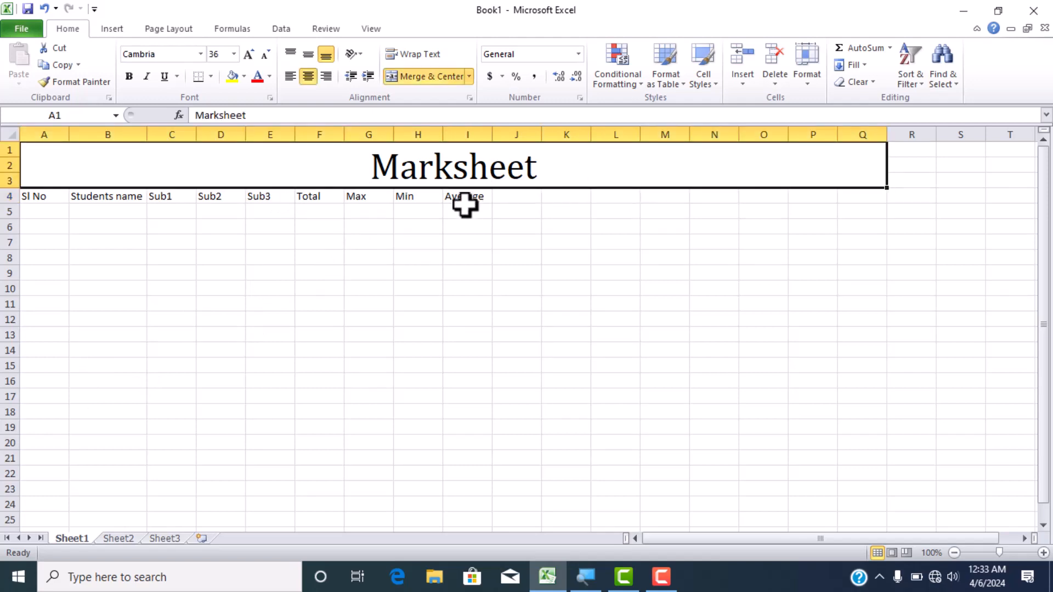
{"action": "left_click", "coordinate": [43, 195]}
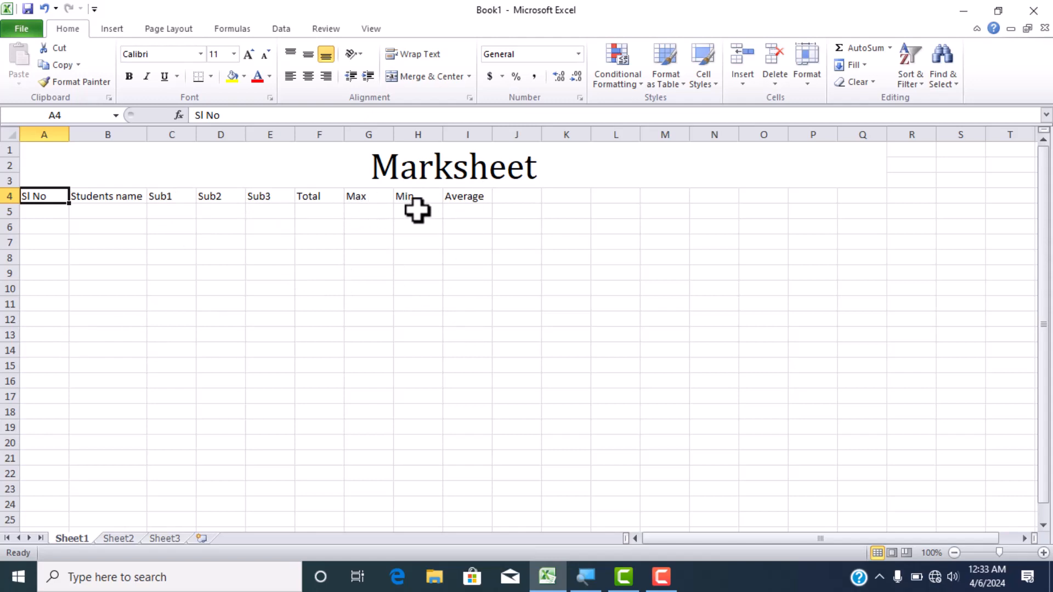
{"action": "left_click", "coordinate": [469, 212]}
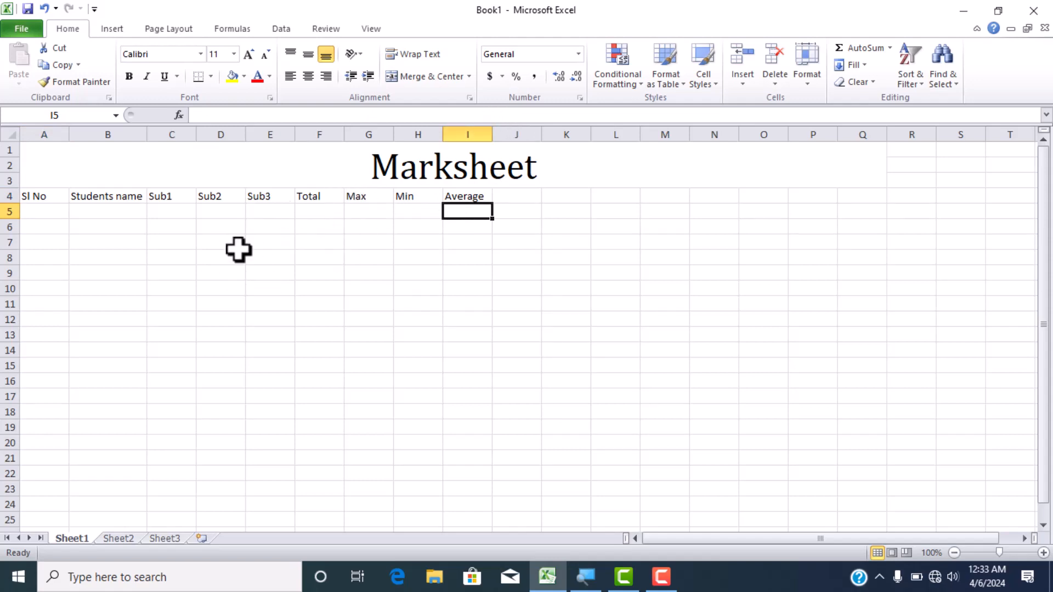
- Auto-fit the widths of columns A through I to their row 4 headers
{"action": "left_click_drag", "start_coordinate": [469, 134], "coordinate": [47, 160]}
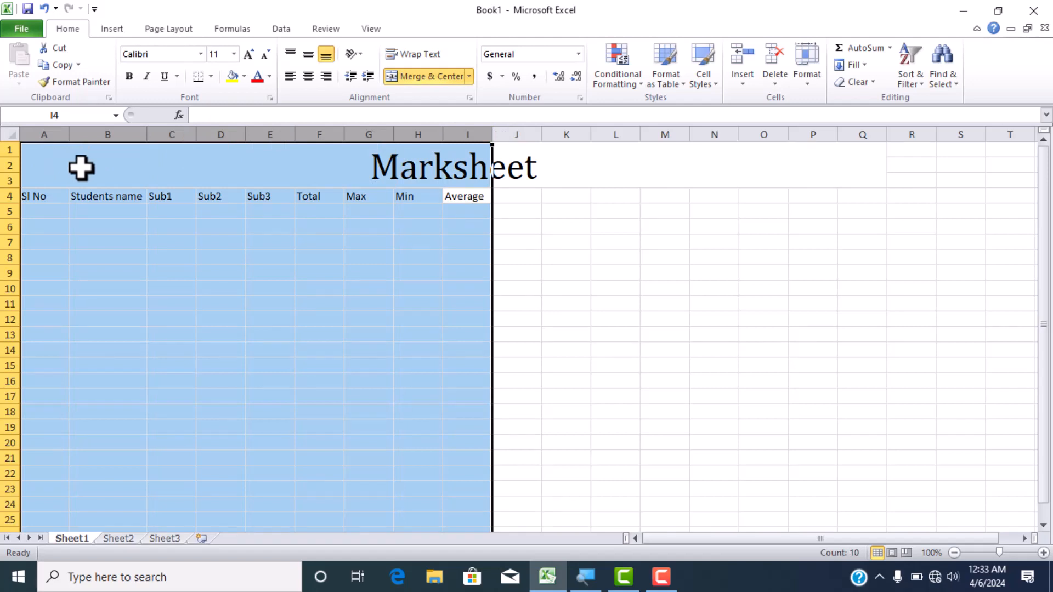
{"action": "double_click", "coordinate": [147, 130]}
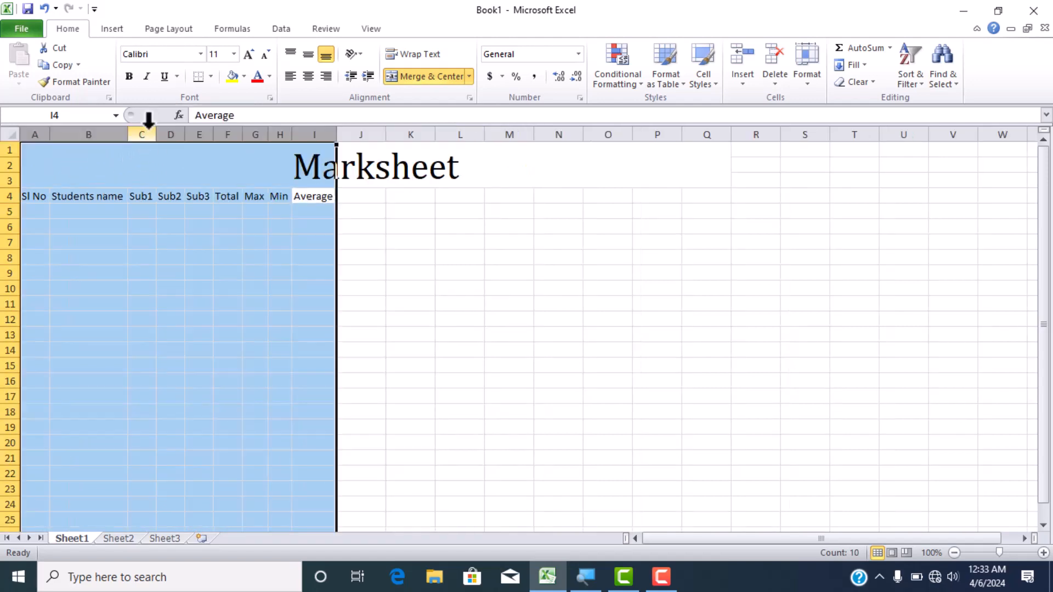
{"action": "double_click", "coordinate": [129, 136]}
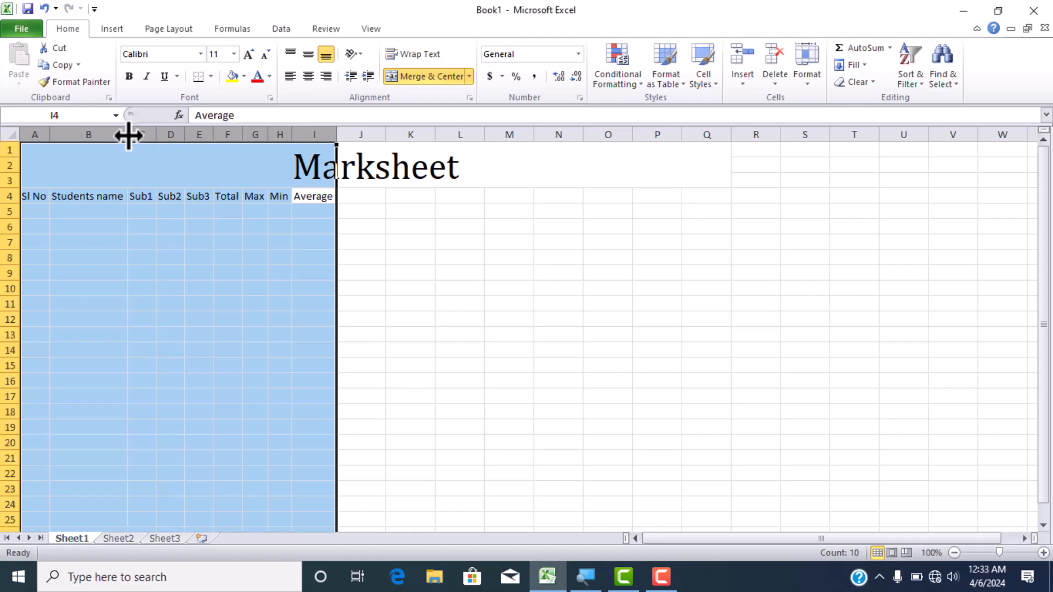
{"action": "left_click", "coordinate": [263, 256]}
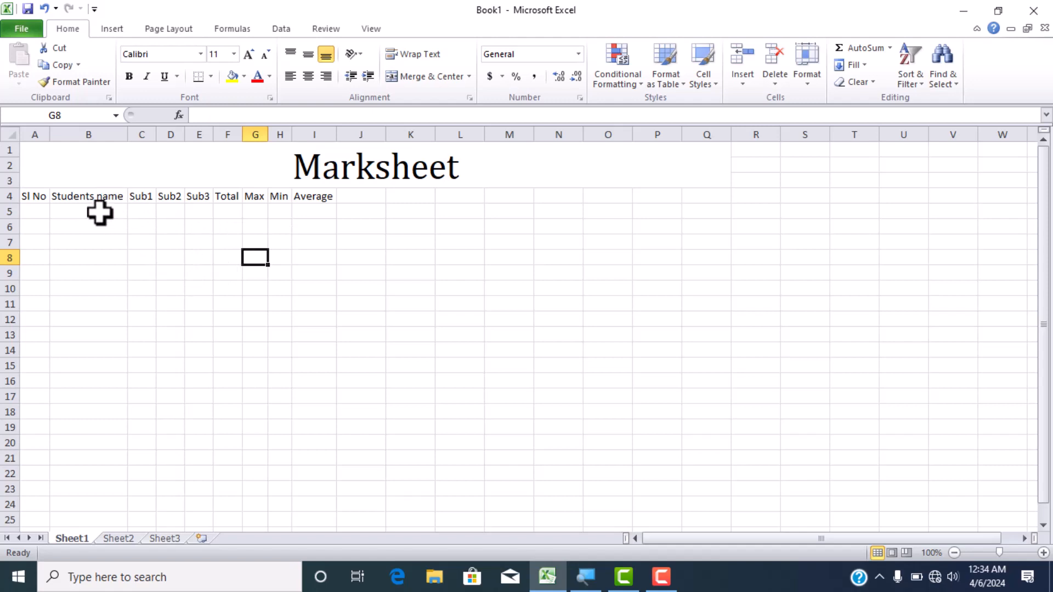
{"action": "left_click", "coordinate": [32, 196]}
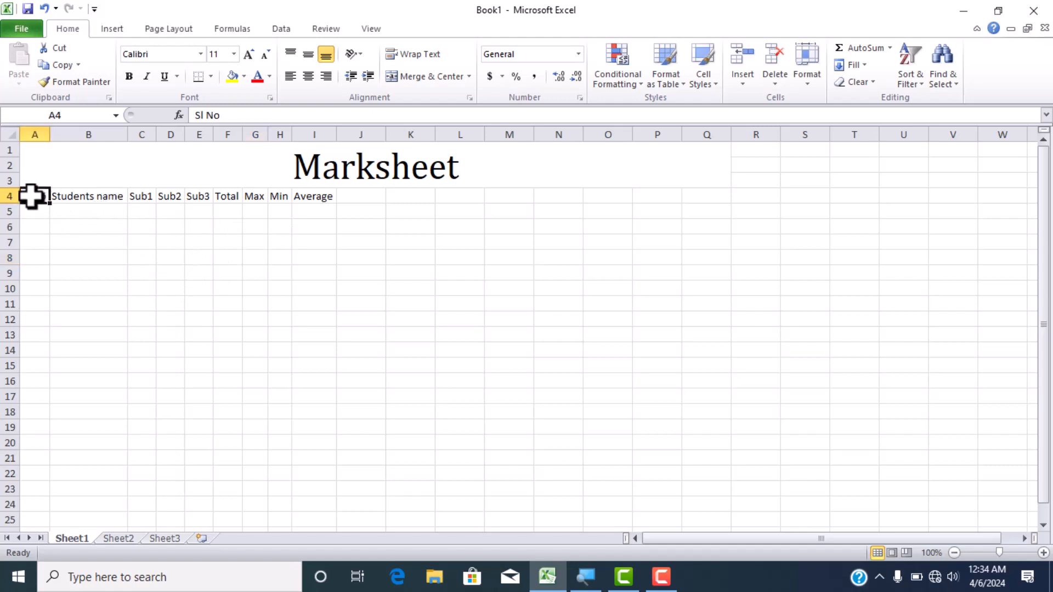
{"action": "left_click_drag", "start_coordinate": [31, 196], "coordinate": [706, 150]}
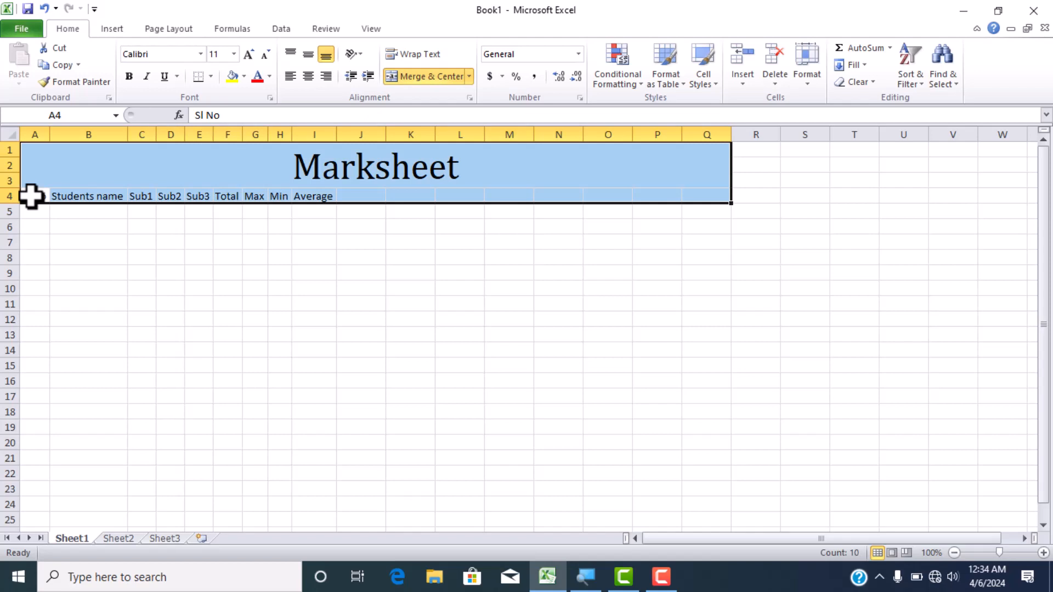
{"action": "left_click", "coordinate": [141, 258]}
- Apply the AutoFit Column Width command to columns A through I
{"action": "left_click_drag", "start_coordinate": [34, 134], "coordinate": [311, 149]}
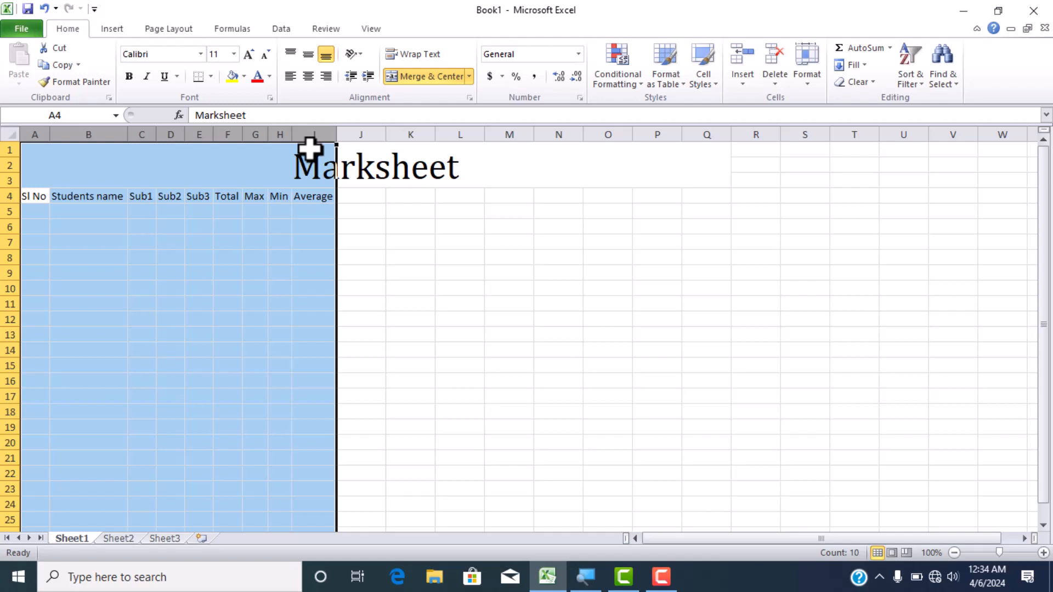
{"action": "key", "text": "alt"}
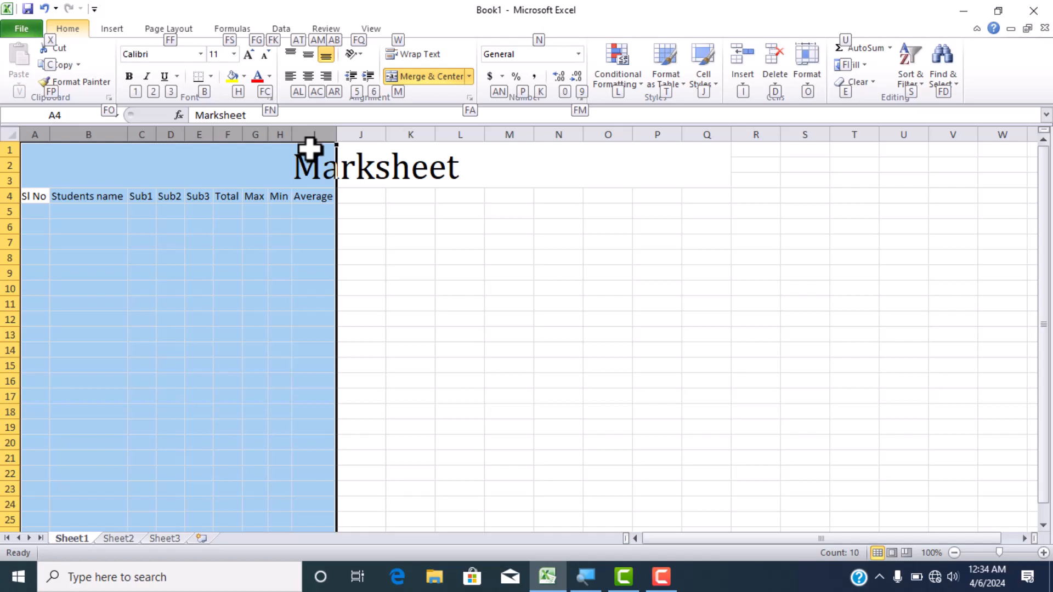
{"action": "key", "text": "o"}
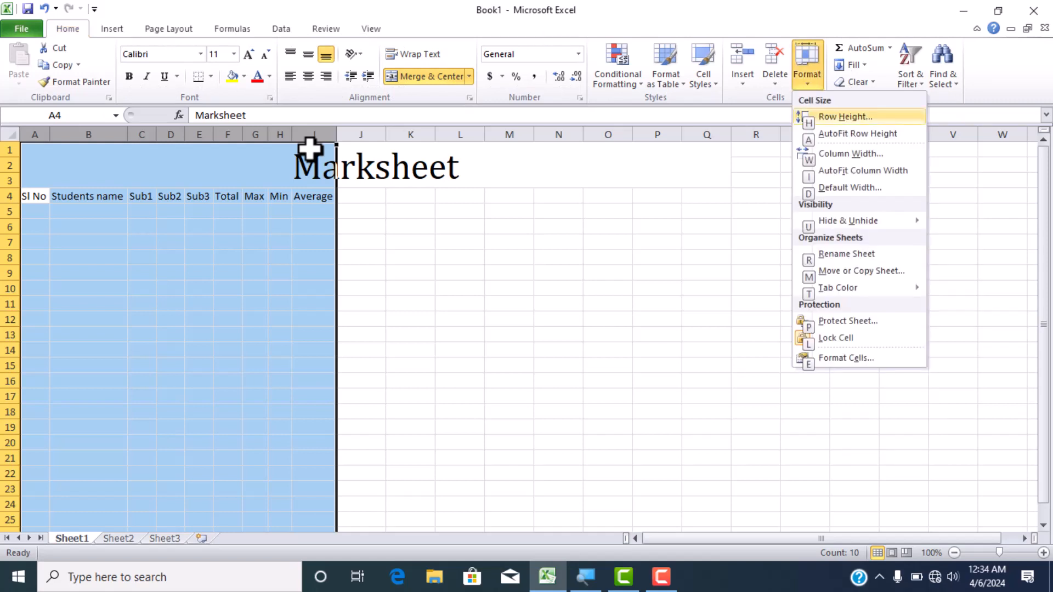
{"action": "key", "text": "i"}
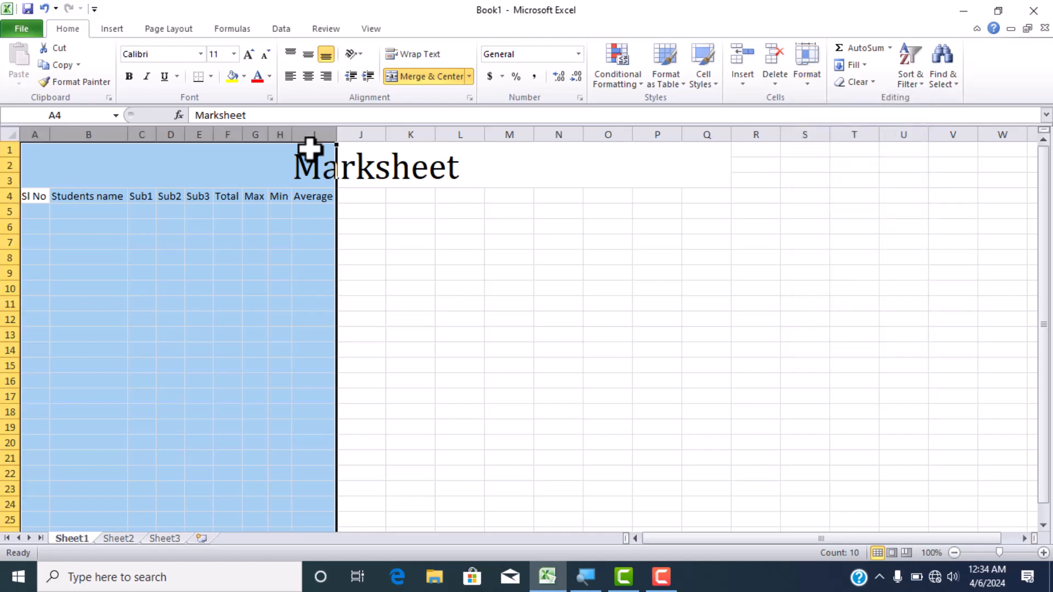
{"action": "left_click", "coordinate": [406, 215]}
- Widen the Average, Max, Sub3 and Sub1 columns well beyond their header text
{"action": "left_click", "coordinate": [328, 135]}
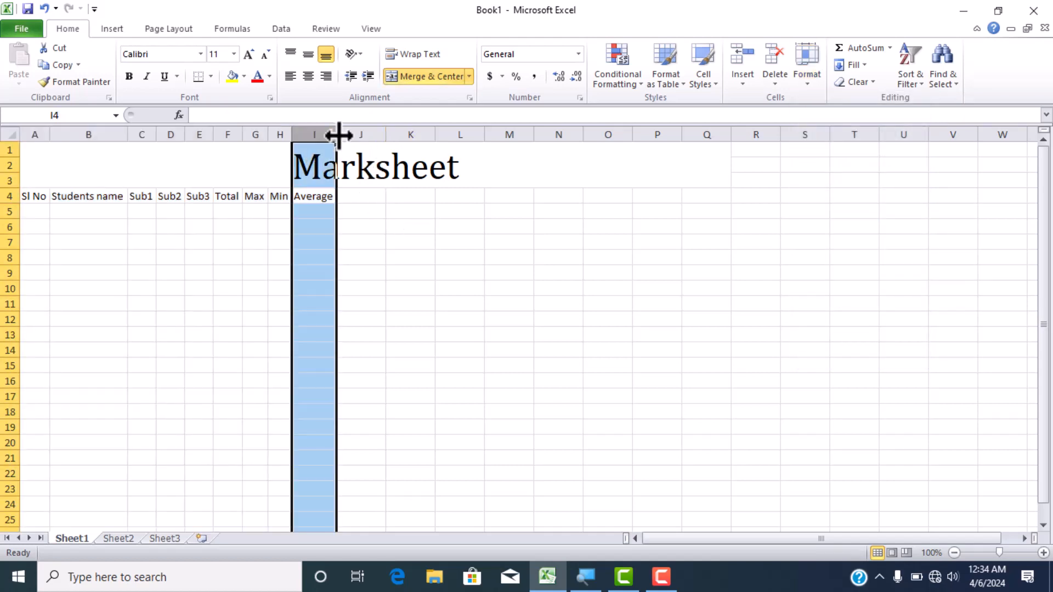
{"action": "left_click_drag", "start_coordinate": [338, 135], "coordinate": [504, 132]}
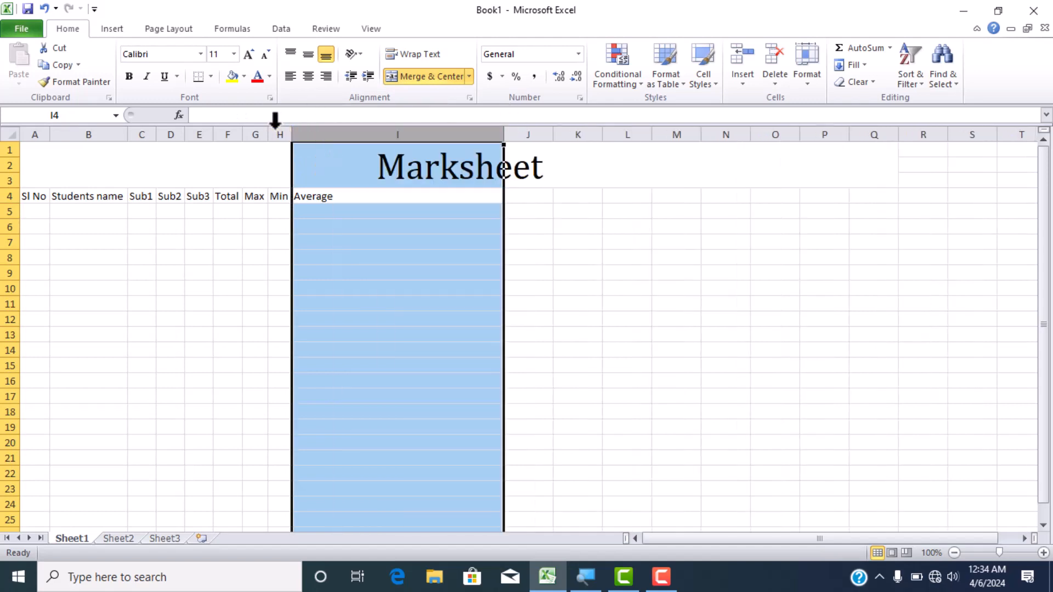
{"action": "left_click", "coordinate": [258, 135]}
{"action": "left_click_drag", "start_coordinate": [267, 135], "coordinate": [353, 132]}
{"action": "left_click", "coordinate": [203, 135]}
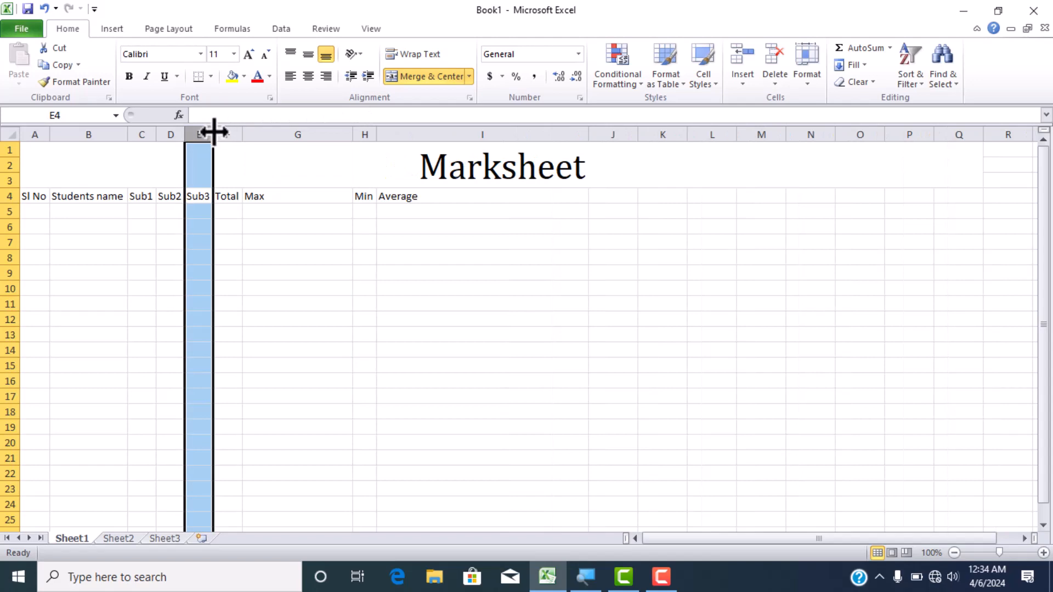
{"action": "left_click_drag", "start_coordinate": [214, 133], "coordinate": [318, 123]}
{"action": "left_click", "coordinate": [144, 134]}
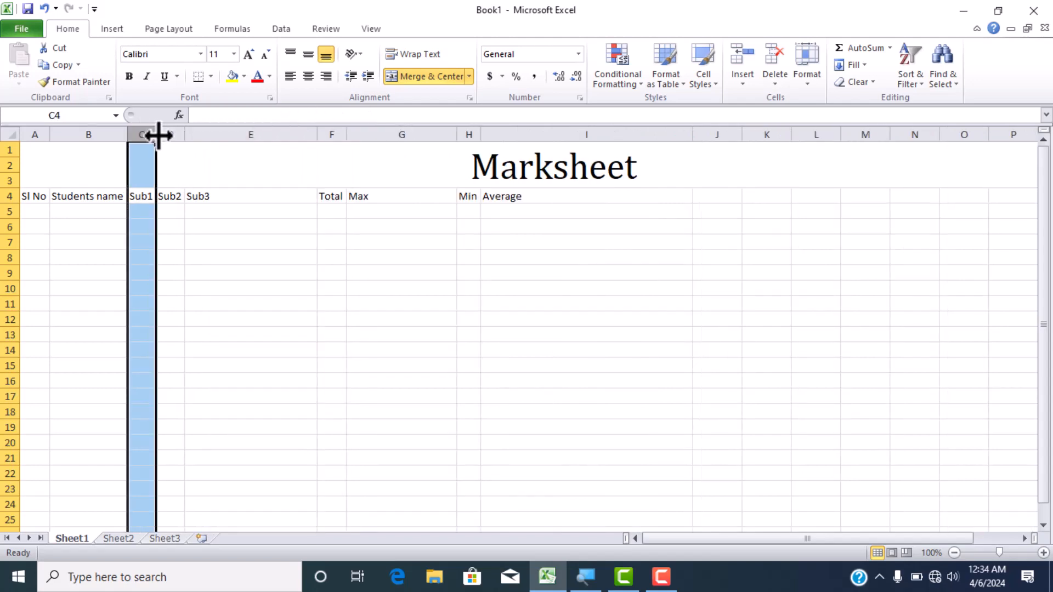
{"action": "left_click_drag", "start_coordinate": [157, 134], "coordinate": [255, 123]}
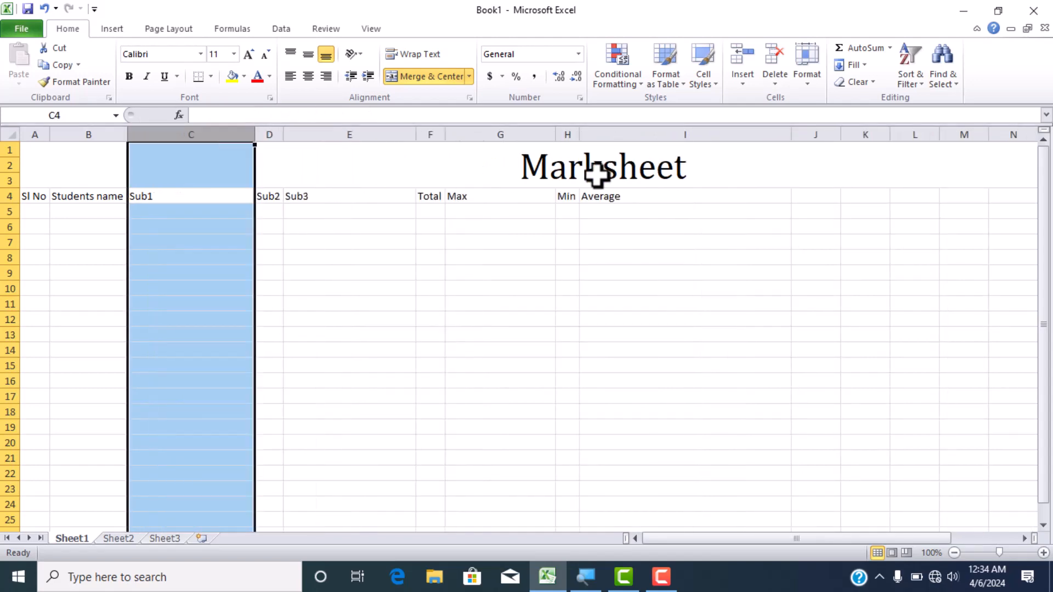
- Auto-fit the widths of columns A through I to their contents again
{"action": "left_click", "coordinate": [37, 134]}
{"action": "left_click_drag", "start_coordinate": [37, 133], "coordinate": [639, 120]}
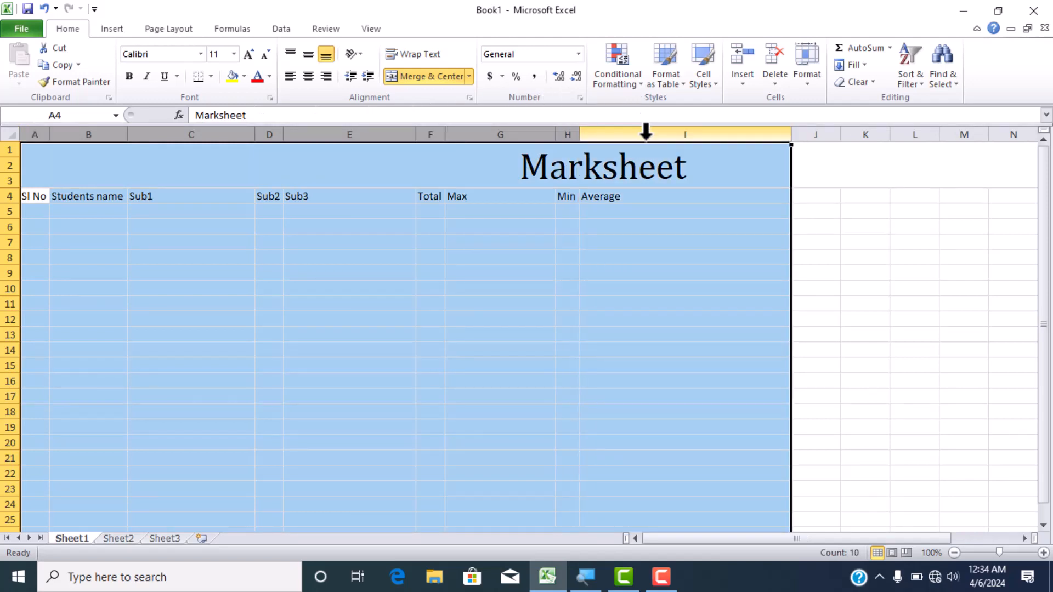
{"action": "key", "text": "alt+h"}
{"action": "key", "text": "o"}
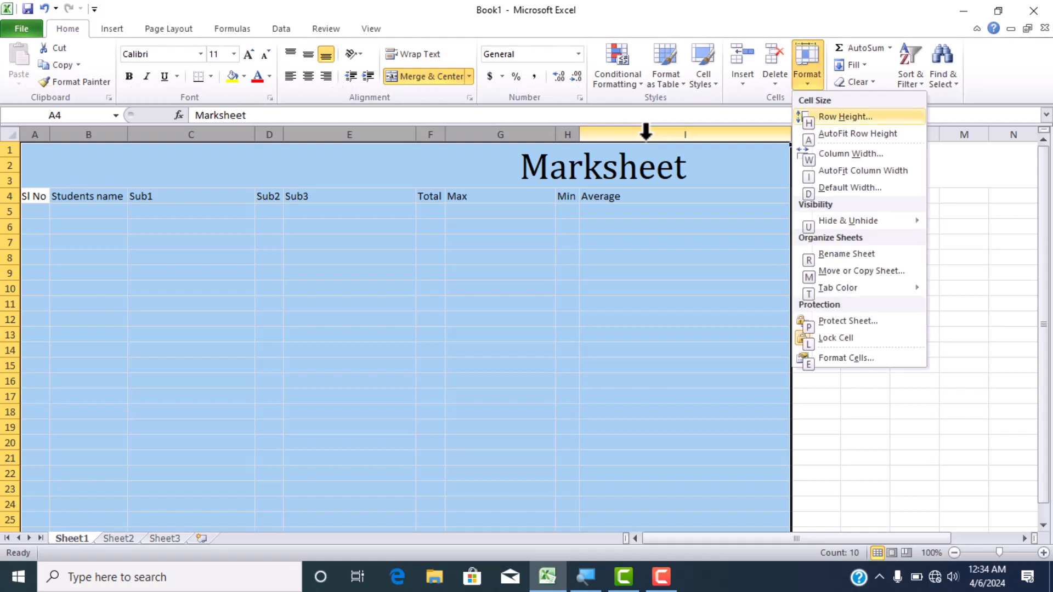
{"action": "key", "text": "i"}
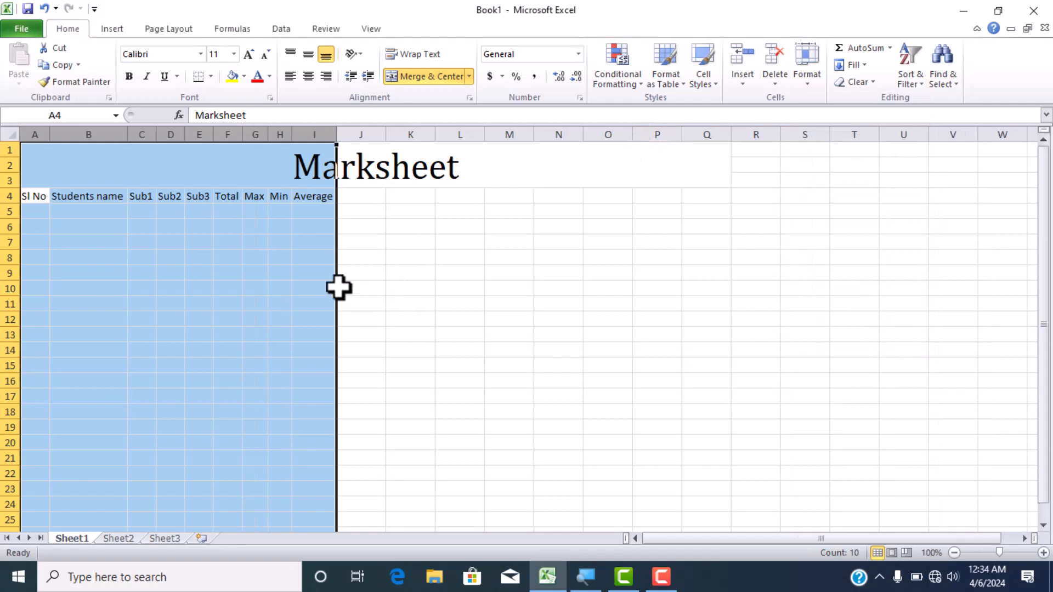
{"action": "left_click", "coordinate": [297, 260]}
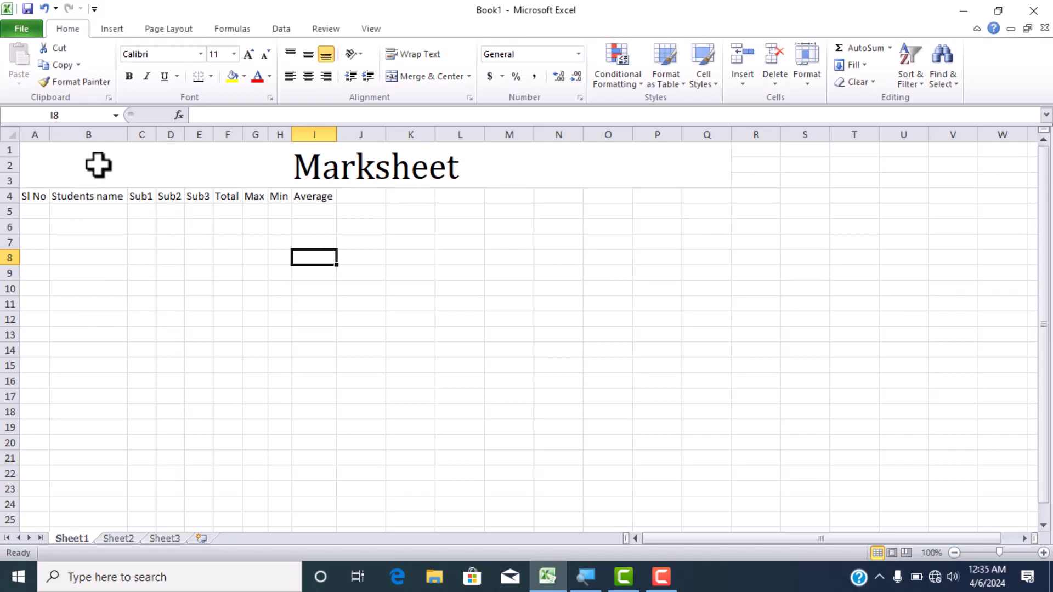
- Resize columns B through I together to one equal width, slightly wider than the "Students name" header
{"action": "left_click_drag", "start_coordinate": [324, 131], "coordinate": [70, 167]}
{"action": "left_click", "coordinate": [129, 132]}
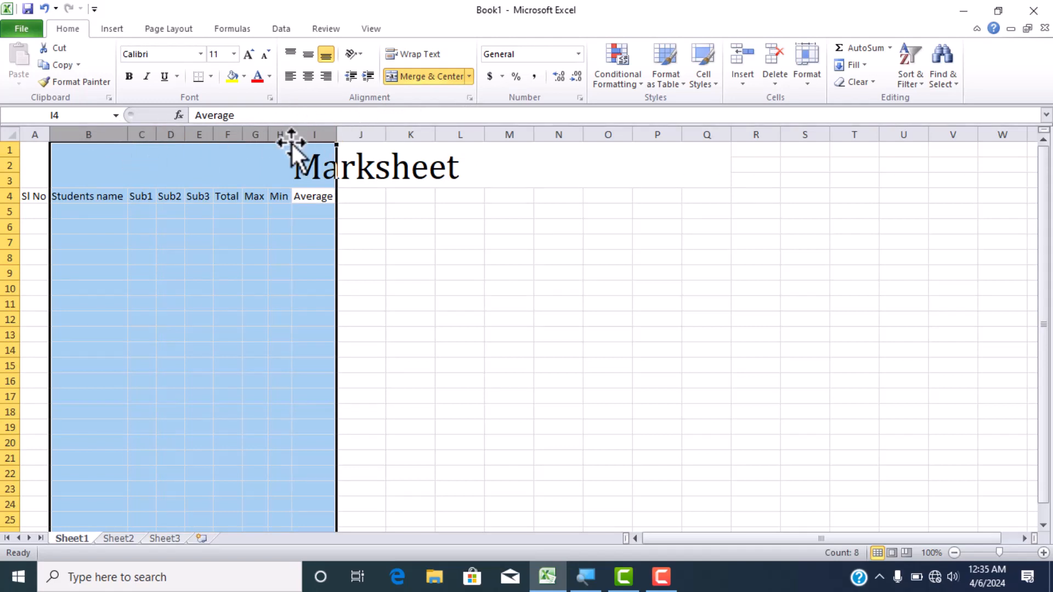
{"action": "left_click_drag", "start_coordinate": [292, 134], "coordinate": [350, 119]}
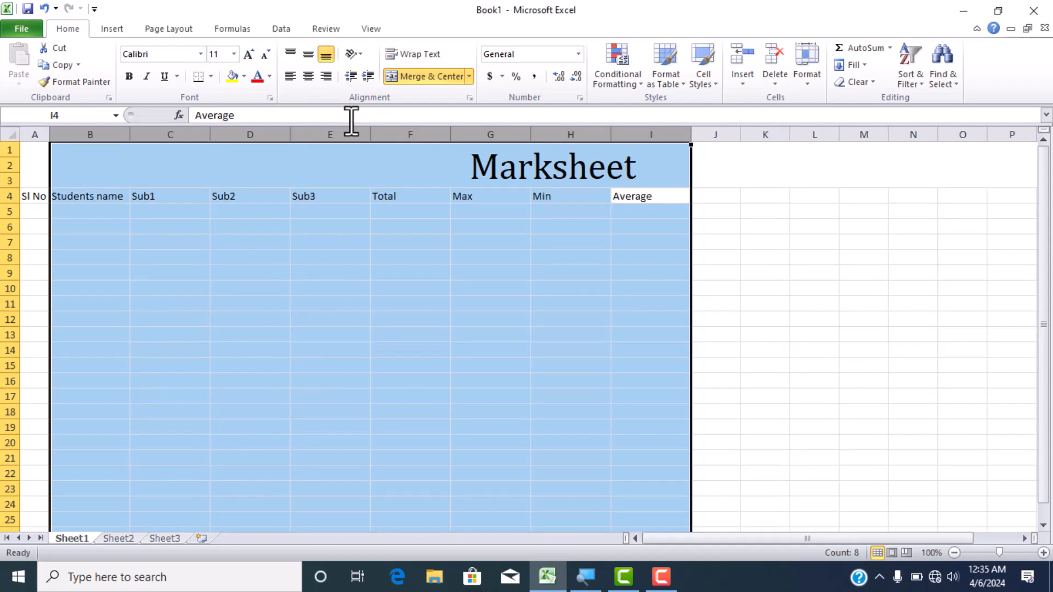
{"action": "left_click", "coordinate": [314, 242]}
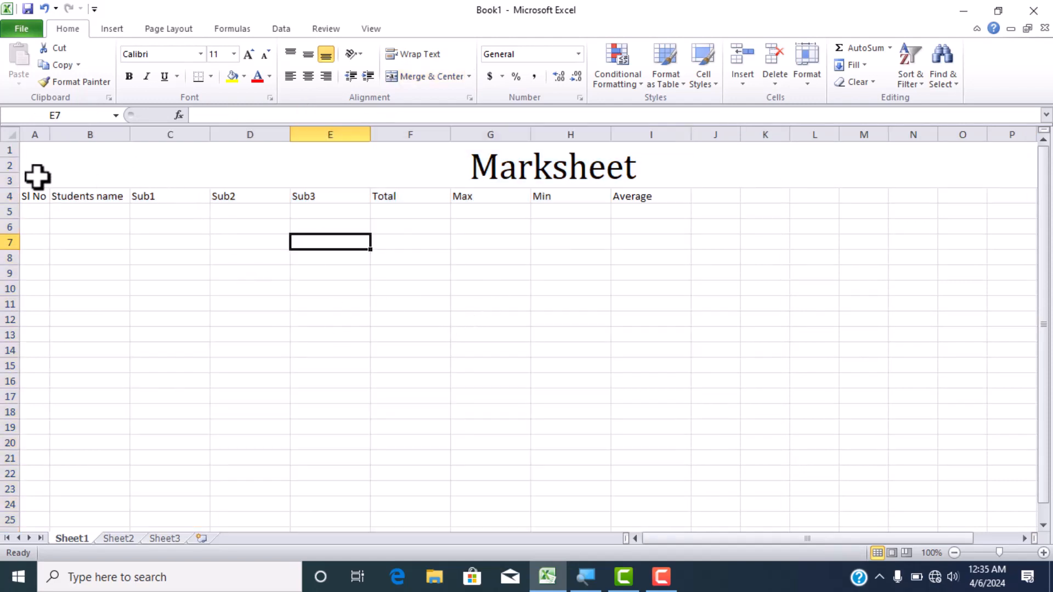
- Center the column headers in A4:I4 and set their font color to red
{"action": "left_click_drag", "start_coordinate": [35, 198], "coordinate": [649, 191]}
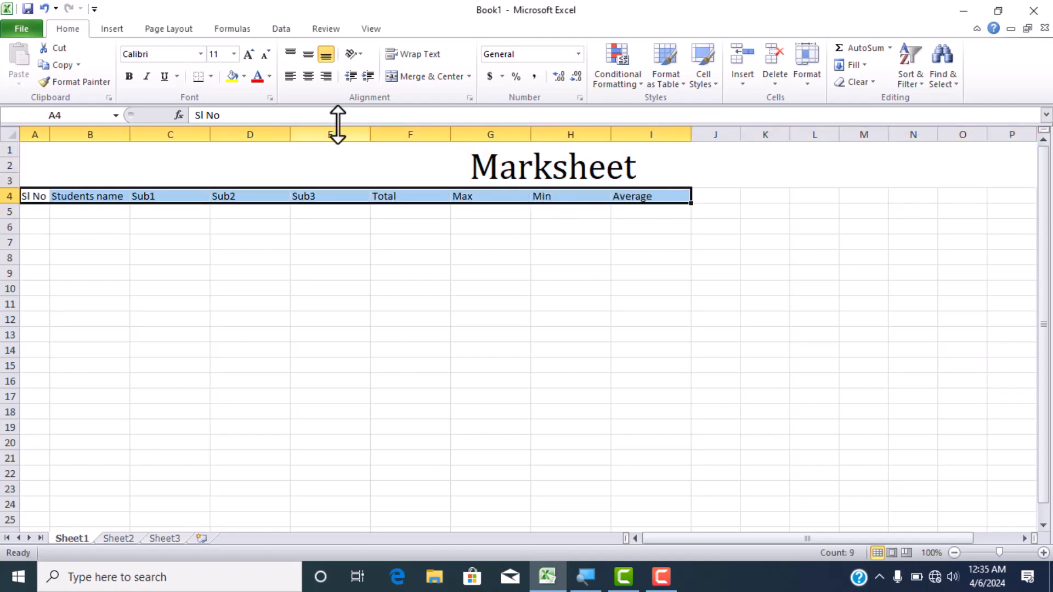
{"action": "left_click", "coordinate": [308, 77]}
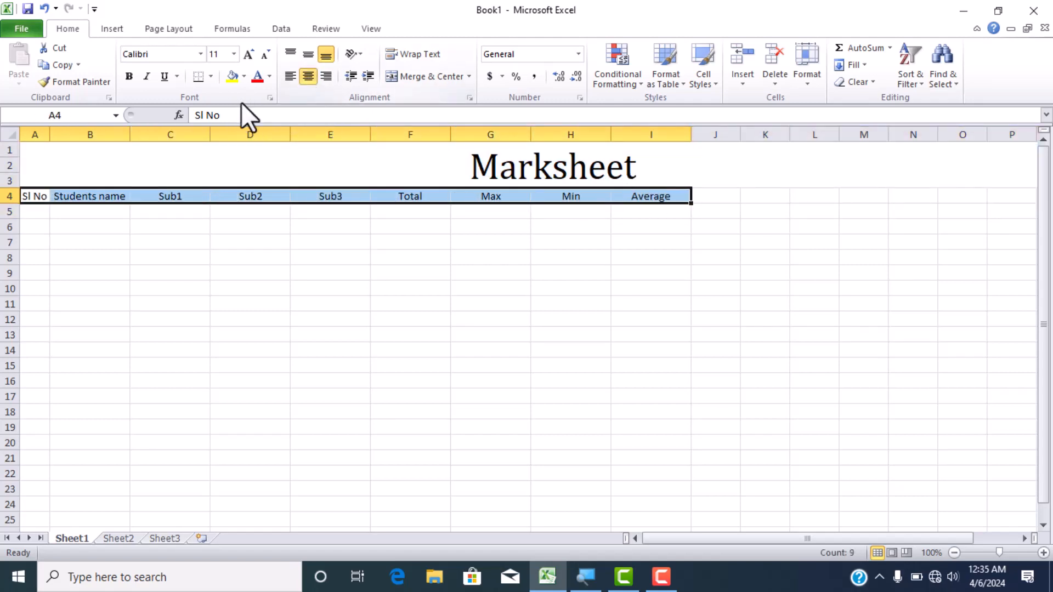
{"action": "left_click", "coordinate": [257, 77]}
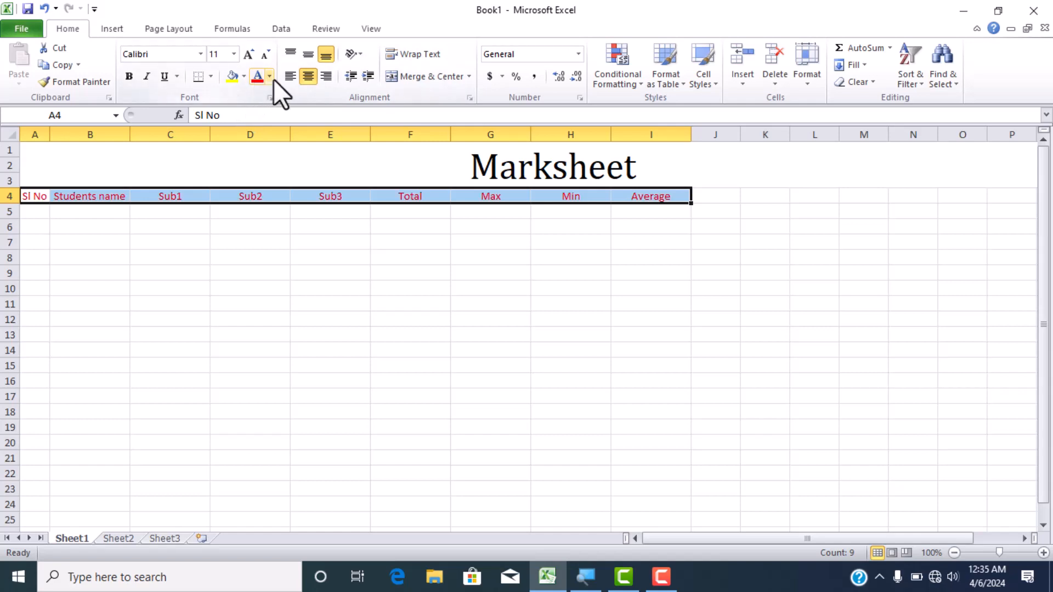
{"action": "left_click", "coordinate": [225, 293]}
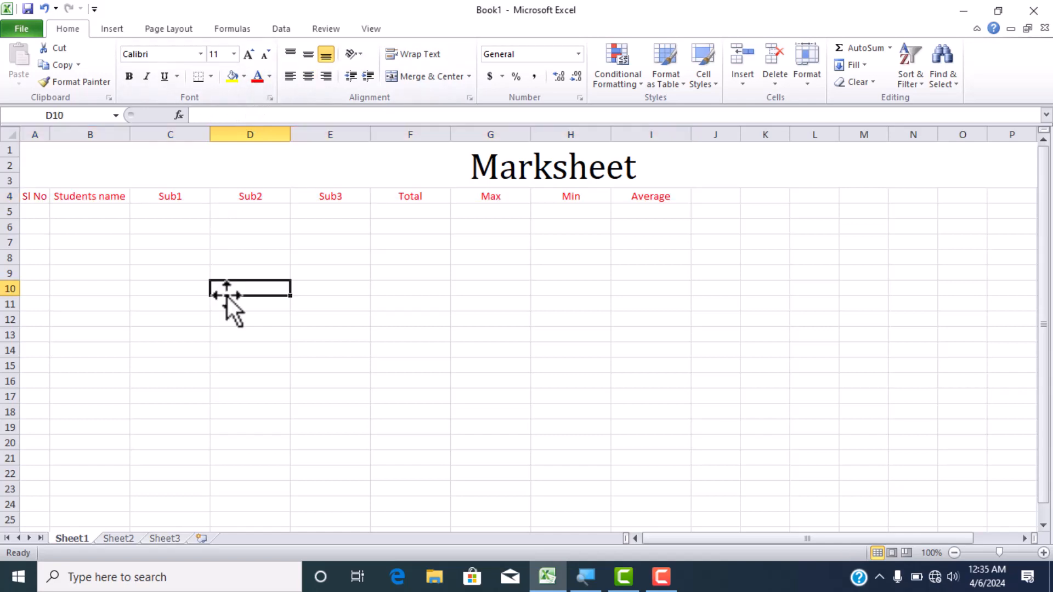
- Unmerge the Marksheet title cells, and merge and center the title across A1:I3 only
{"action": "left_click", "coordinate": [429, 177]}
{"action": "left_click", "coordinate": [469, 76]}
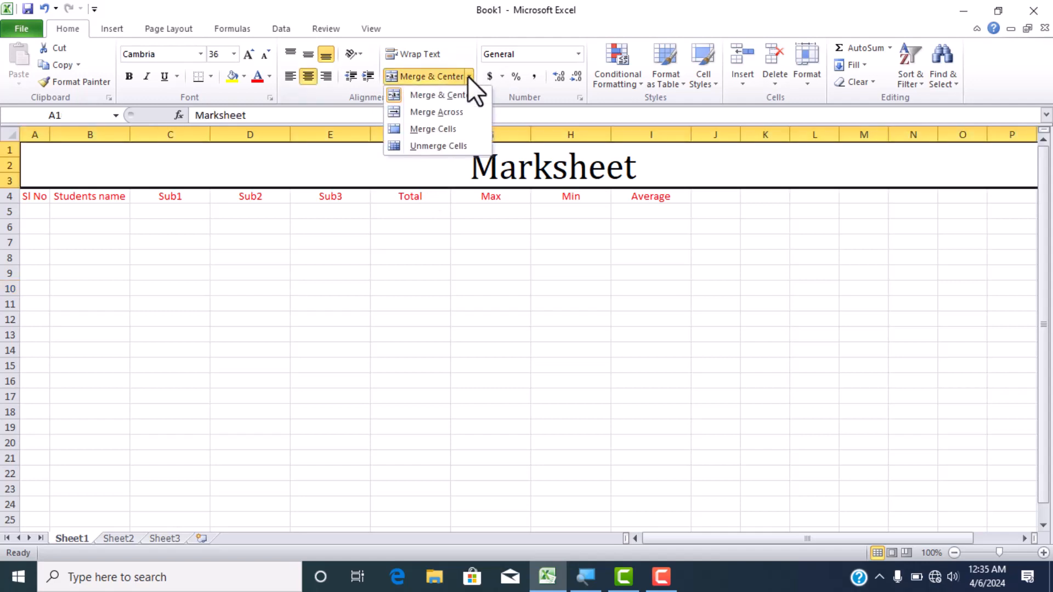
{"action": "left_click", "coordinate": [427, 146]}
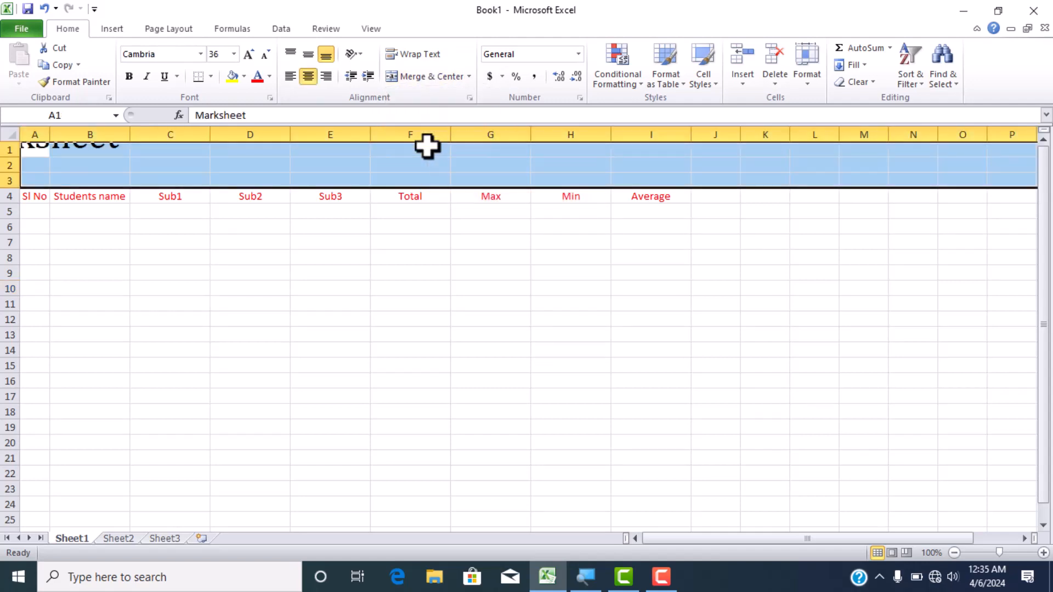
{"action": "left_click", "coordinate": [221, 255]}
{"action": "left_click_drag", "start_coordinate": [38, 146], "coordinate": [661, 185]}
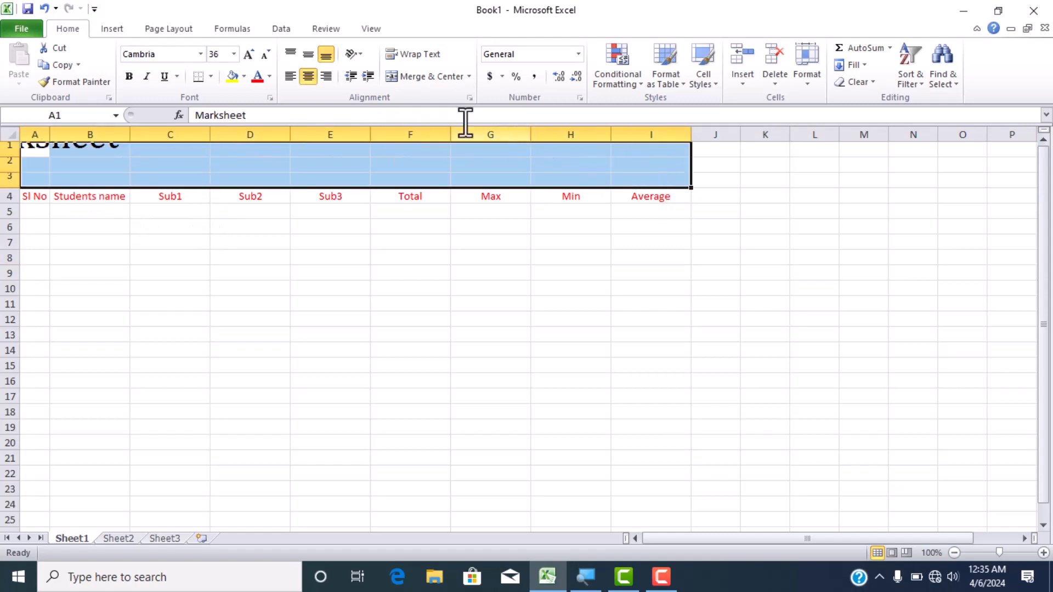
{"action": "left_click", "coordinate": [431, 78]}
{"action": "left_click", "coordinate": [414, 256]}
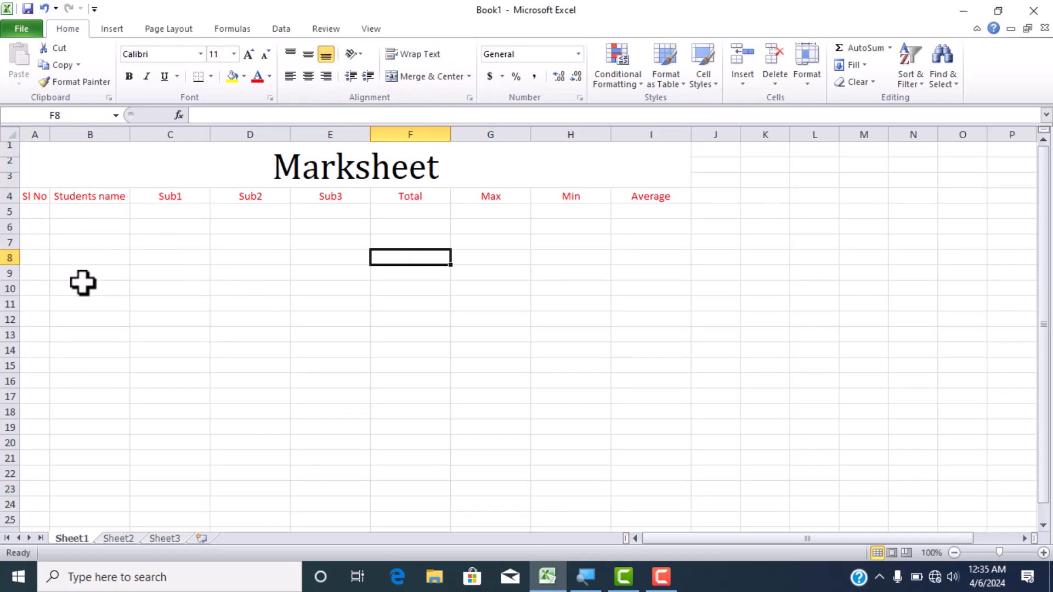
- Enter the serial numbers 1 in A5 and 2 in A6
{"action": "scroll", "coordinate": [83, 283], "scroll_direction": "up", "scroll_amount": 2}
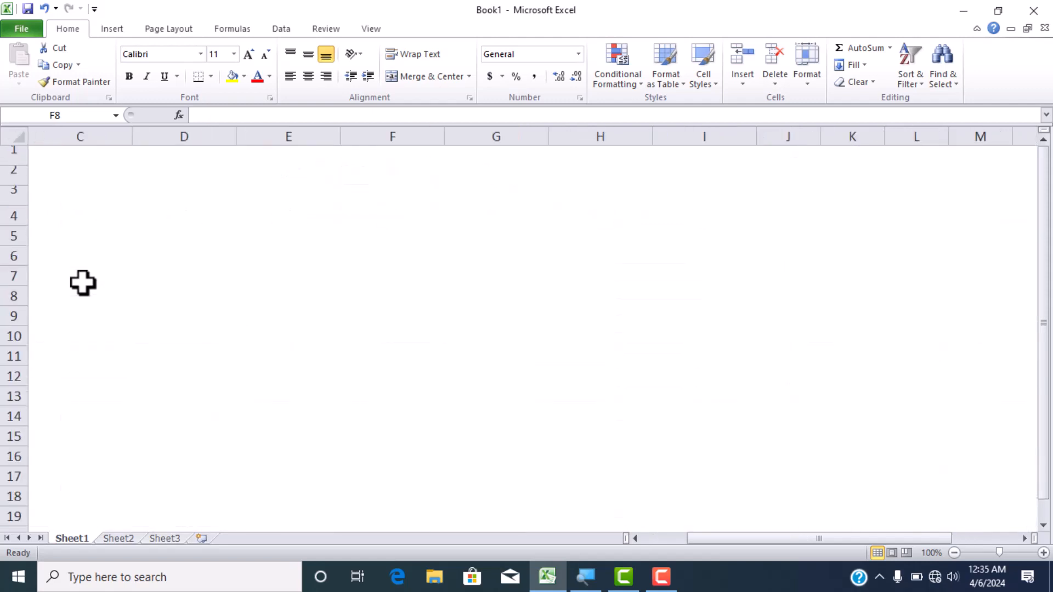
{"action": "scroll", "coordinate": [83, 283], "scroll_direction": "down", "scroll_amount": 1}
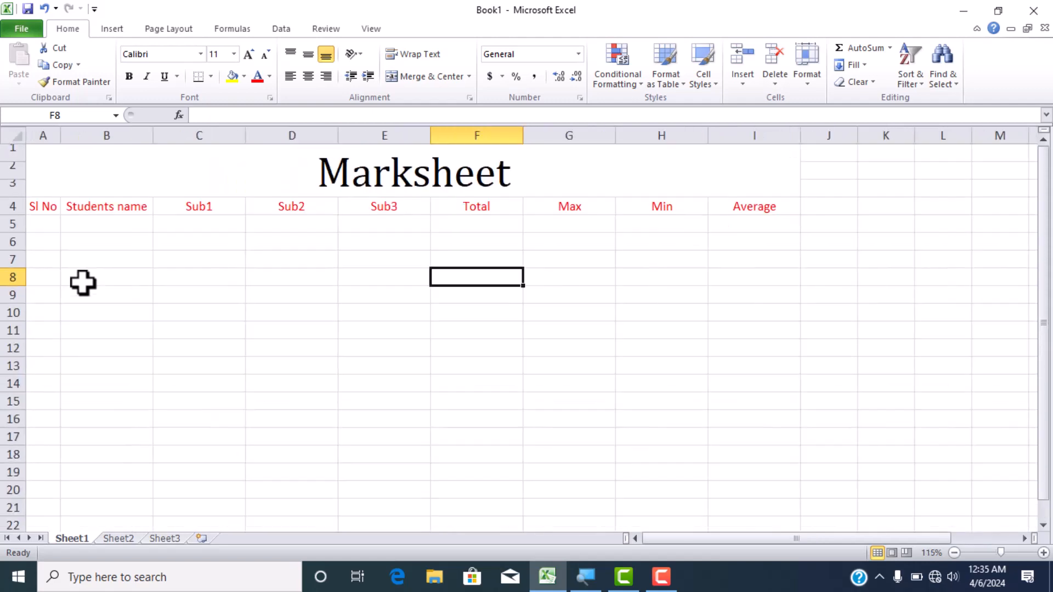
{"action": "left_click", "coordinate": [55, 228]}
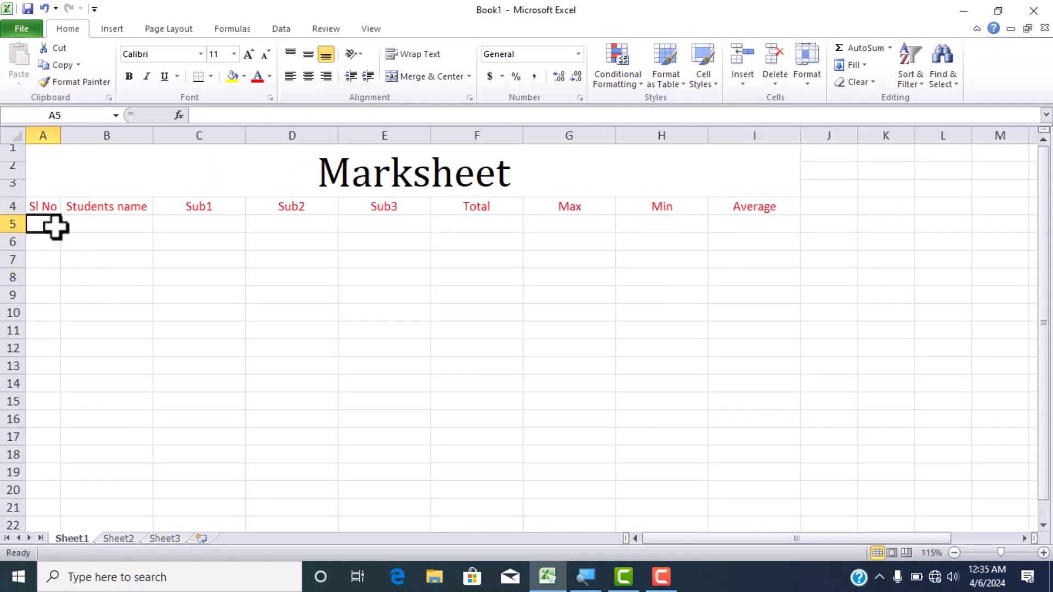
{"action": "type", "text": "1"}
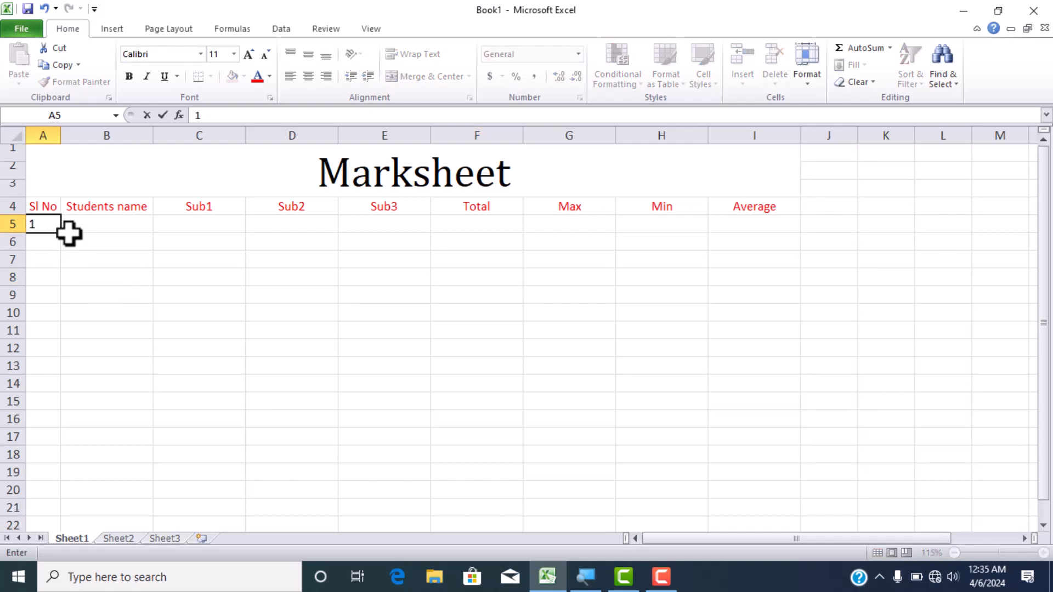
{"action": "left_click", "coordinate": [77, 254]}
{"action": "left_click", "coordinate": [54, 229]}
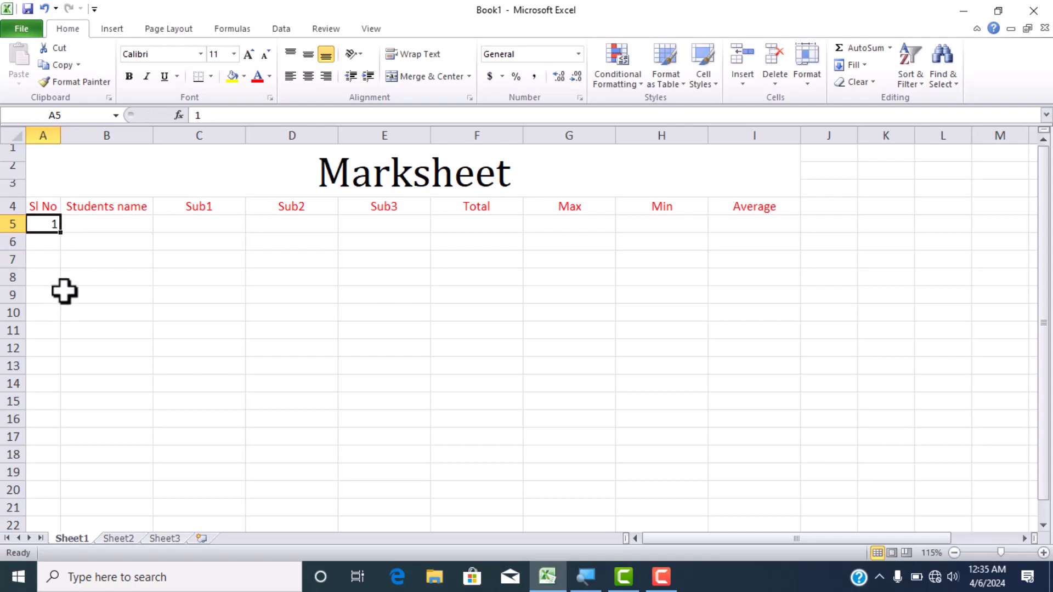
{"action": "left_click", "coordinate": [53, 237]}
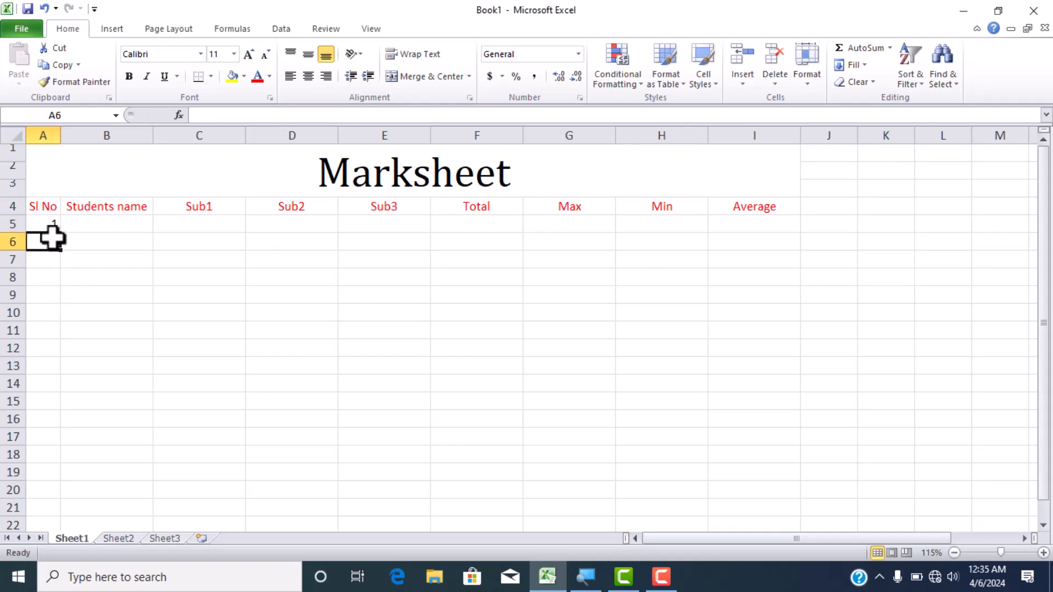
{"action": "type", "text": "2"}
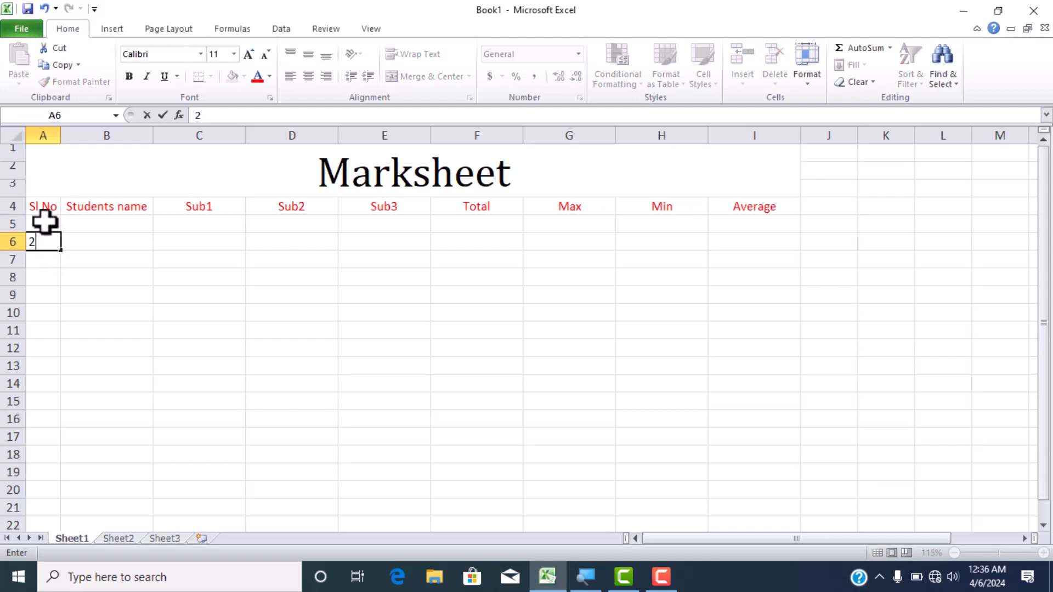
- Extend the serial number series from A5:A6 down to 8 in A12
{"action": "left_click", "coordinate": [46, 222]}
{"action": "left_click_drag", "start_coordinate": [49, 223], "coordinate": [59, 252]}
{"action": "left_click", "coordinate": [66, 242]}
{"action": "double_click", "coordinate": [47, 226]}
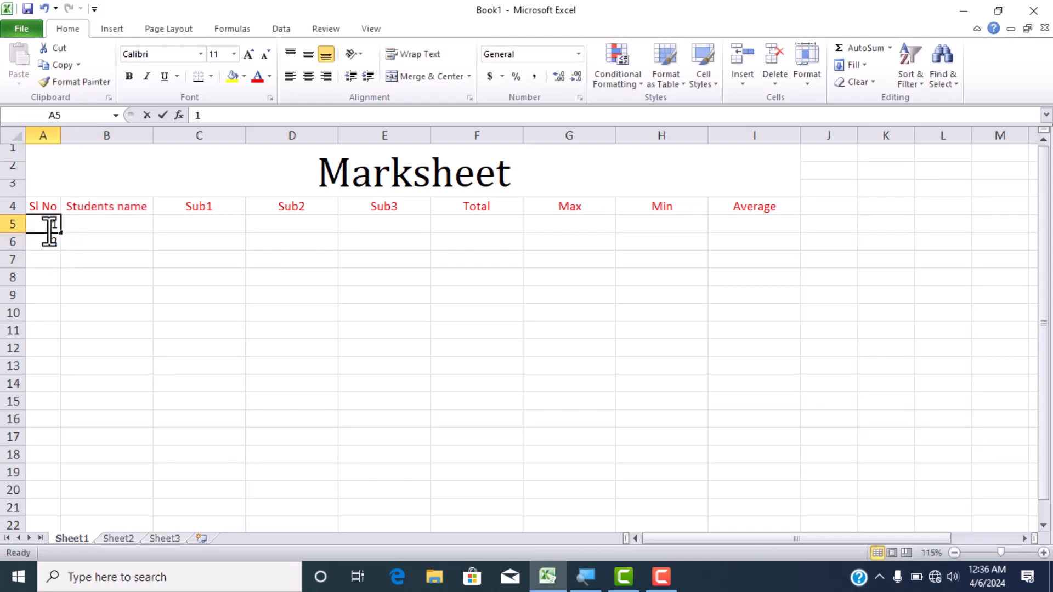
{"action": "left_click", "coordinate": [73, 238]}
{"action": "left_click_drag", "start_coordinate": [44, 224], "coordinate": [78, 361]}
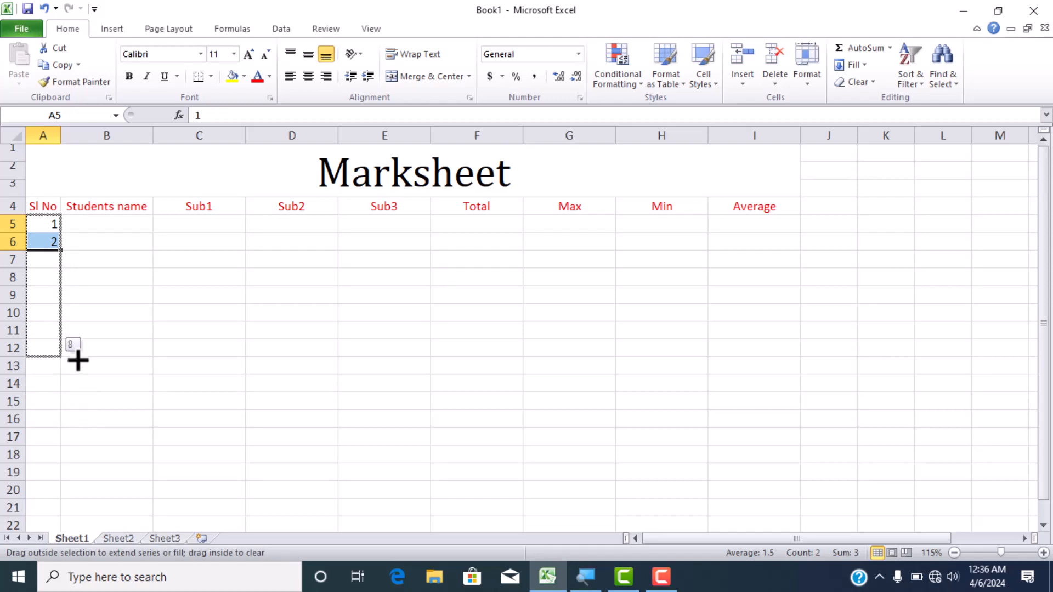
{"action": "left_click_drag", "start_coordinate": [78, 361], "coordinate": [78, 361]}
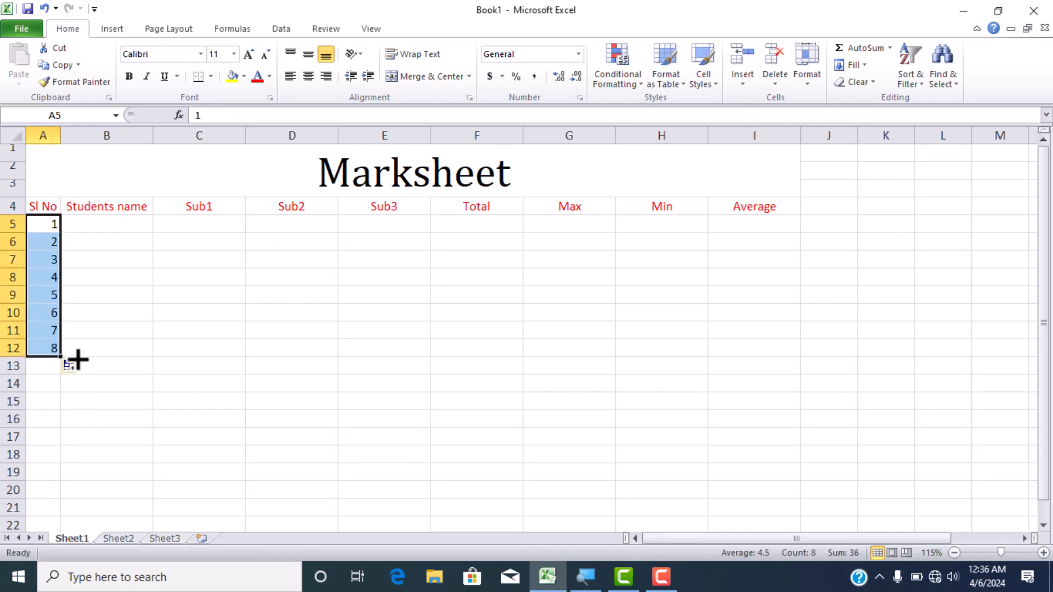
- Enter A, B, C and D as the student names in B5 through B8
{"action": "left_click", "coordinate": [127, 229]}
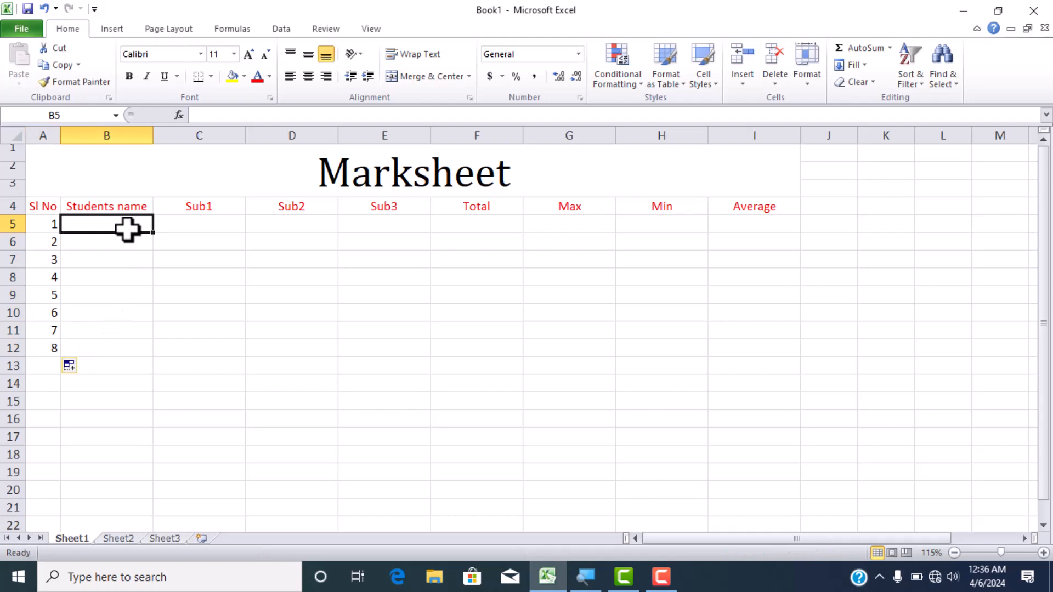
{"action": "type", "text": "A"}
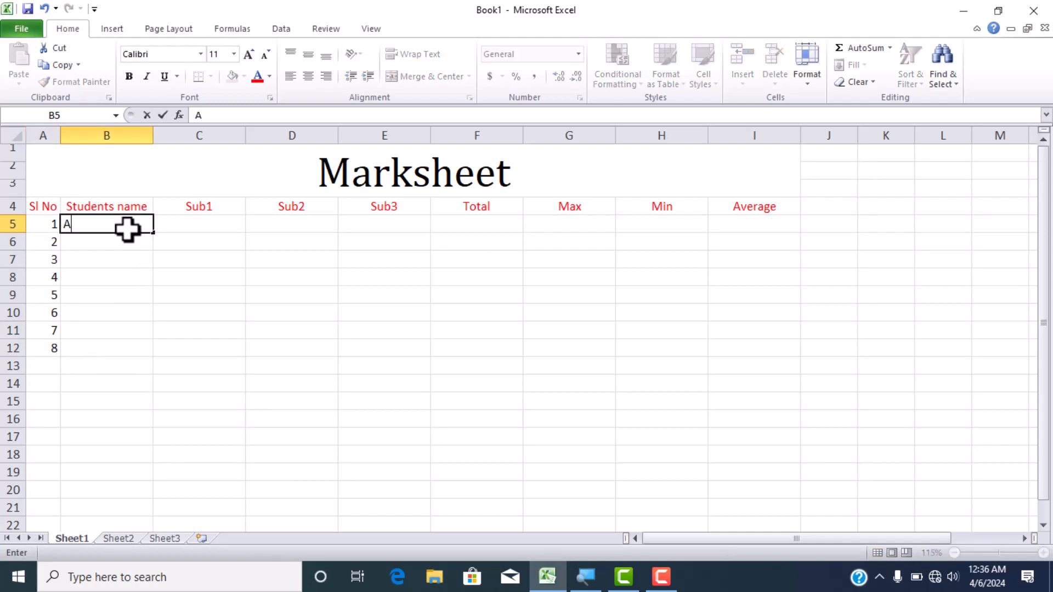
{"action": "key", "text": "Return"}
{"action": "type", "text": "B"}
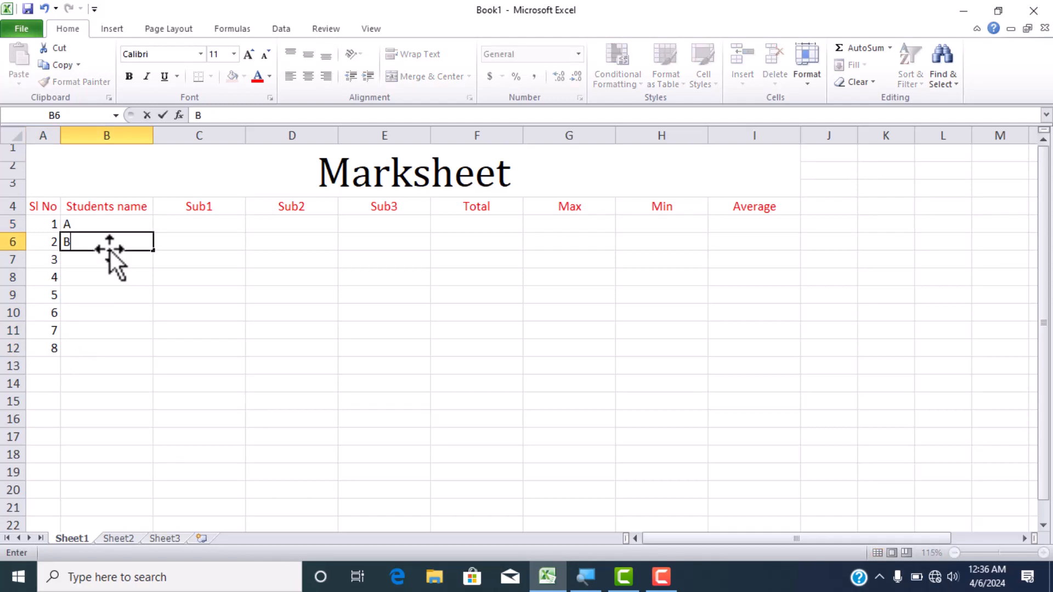
{"action": "key", "text": "Return"}
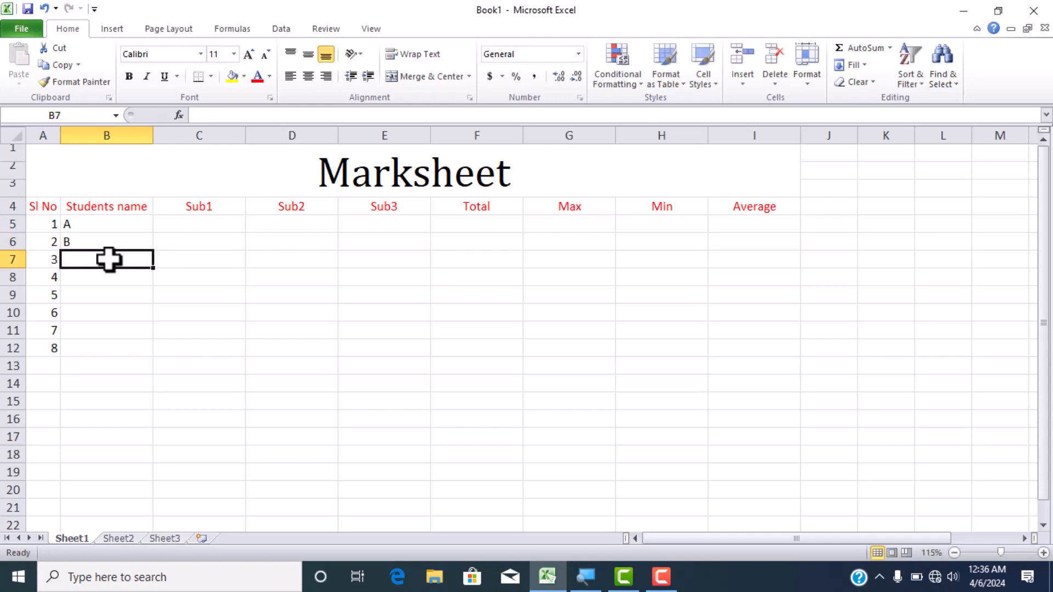
{"action": "type", "text": "C"}
{"action": "key", "text": "Return"}
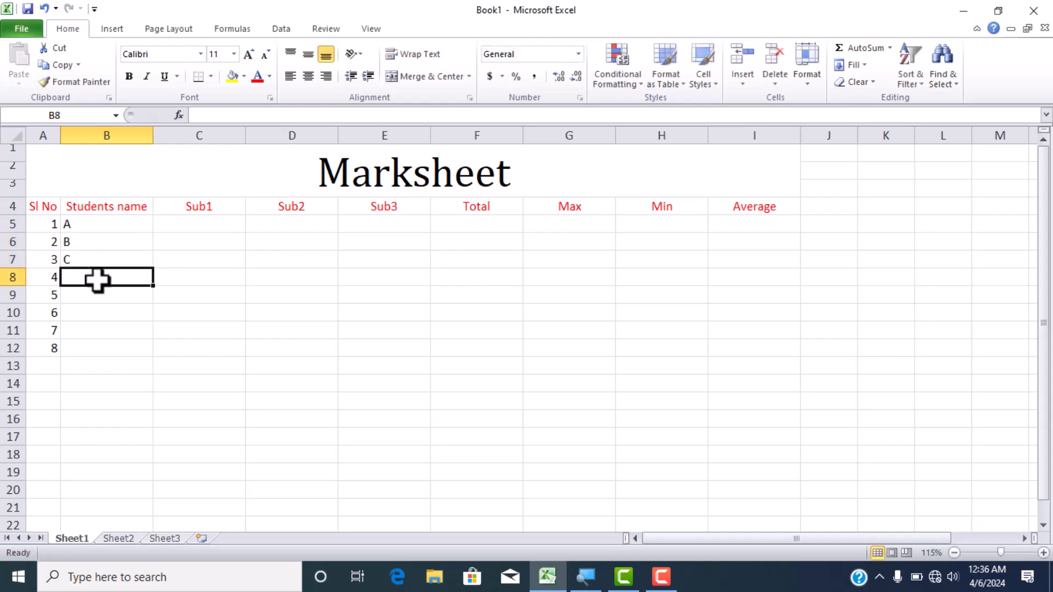
{"action": "type", "text": "D"}
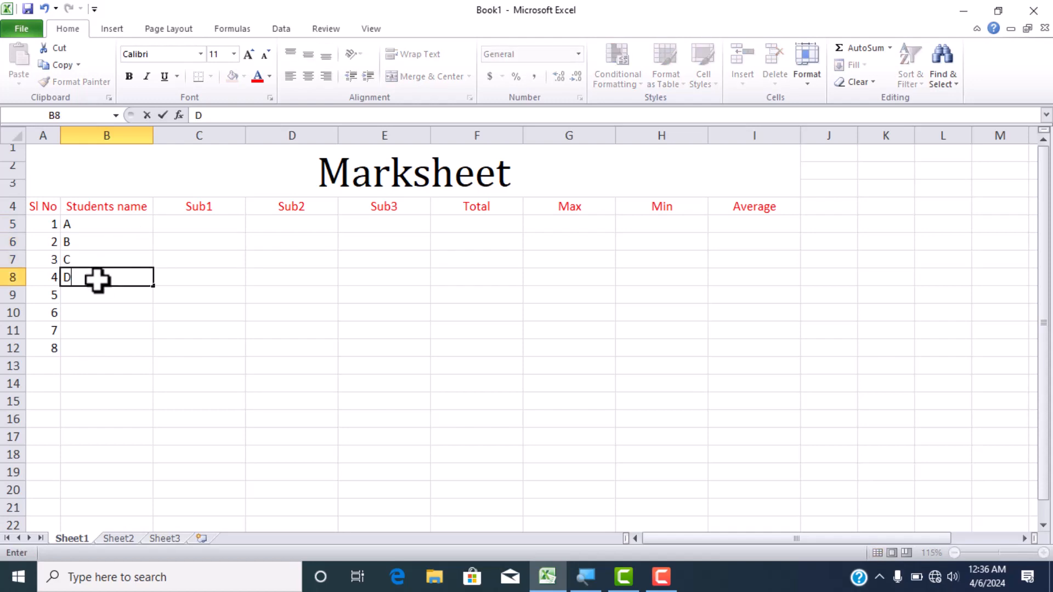
{"action": "left_click", "coordinate": [200, 222]}
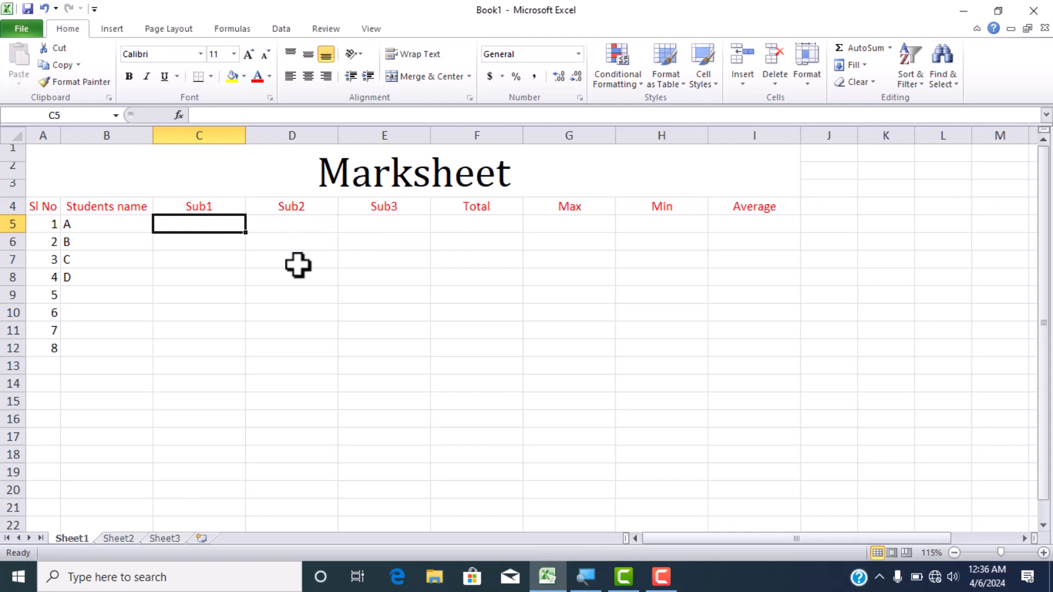
{"action": "type", "text": "25"}
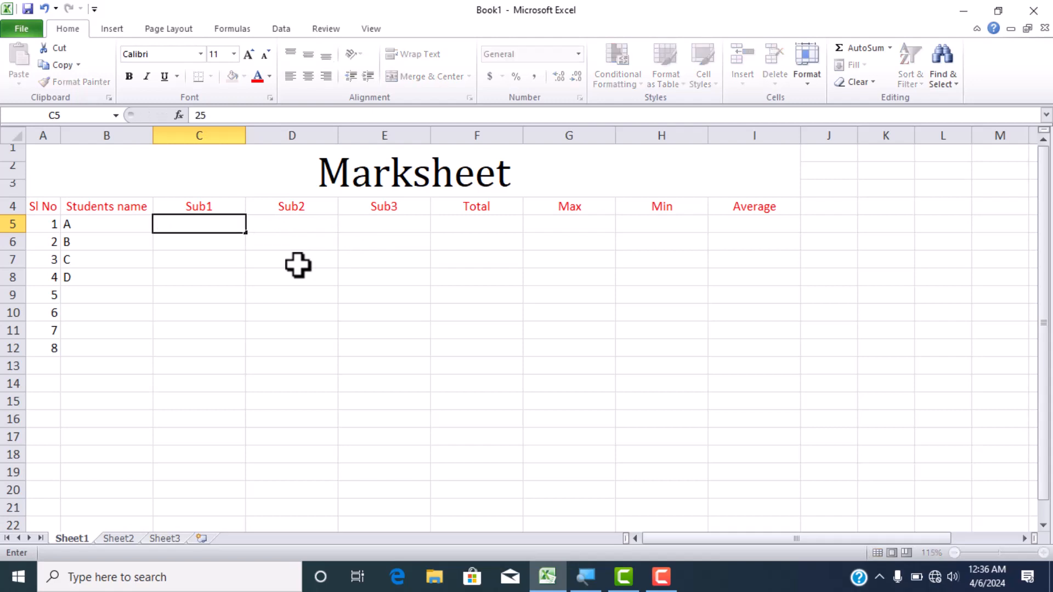
{"action": "key", "text": "Return"}
{"action": "type", "text": "25"}
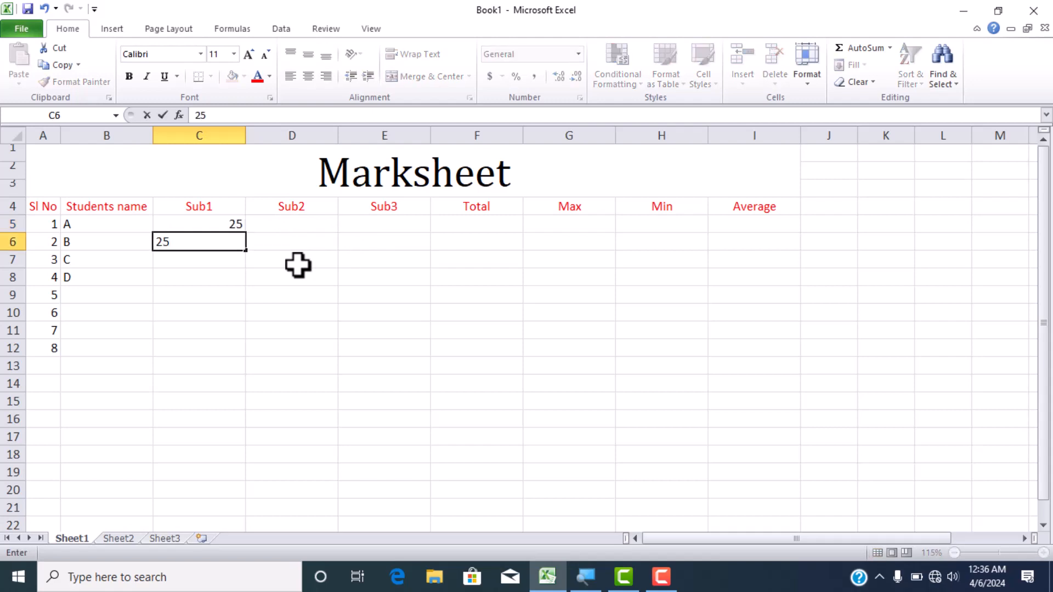
{"action": "key", "text": "Return"}
{"action": "key", "text": "BackSpace"}
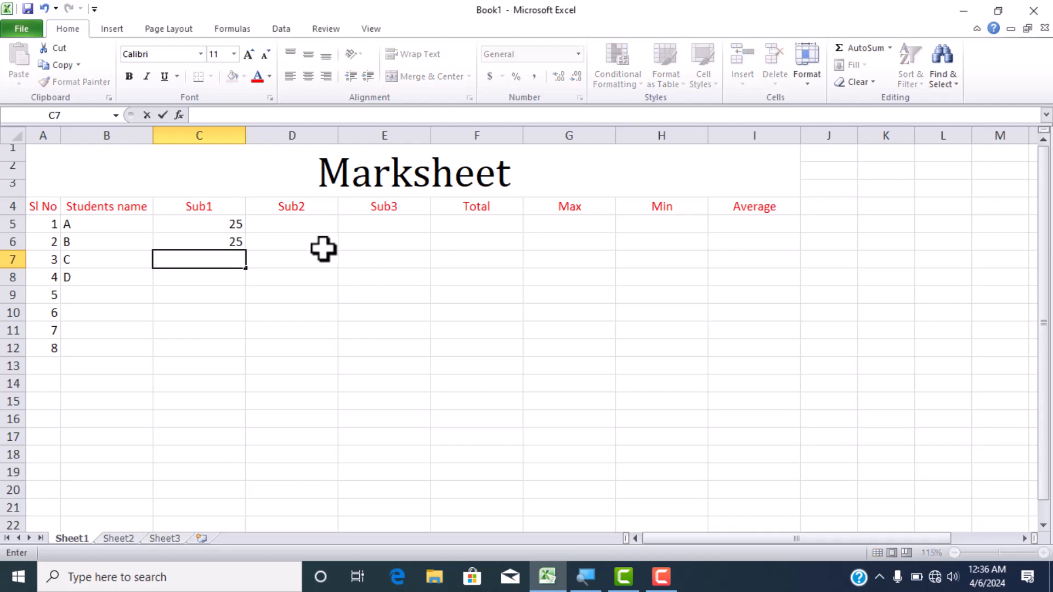
{"action": "left_click_drag", "start_coordinate": [225, 230], "coordinate": [233, 246]}
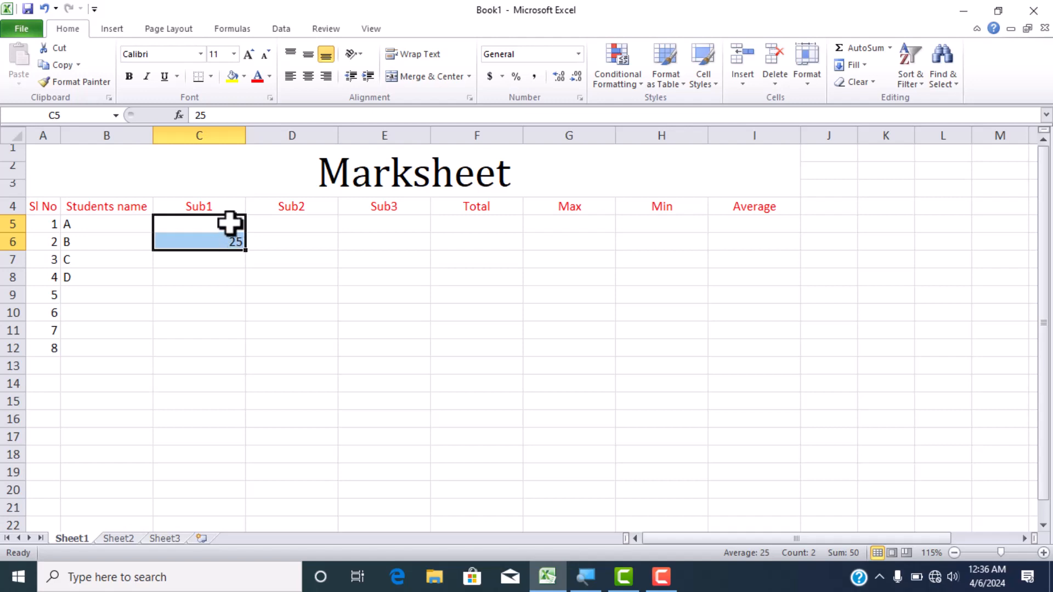
{"action": "key", "text": "Delete"}
- Select the marks range C5:E8 and enter the Sub1 marks 56, 69, 36 and 69 for students A to D
{"action": "left_click_drag", "start_coordinate": [230, 223], "coordinate": [403, 321]}
{"action": "left_click_drag", "start_coordinate": [400, 290], "coordinate": [402, 281]}
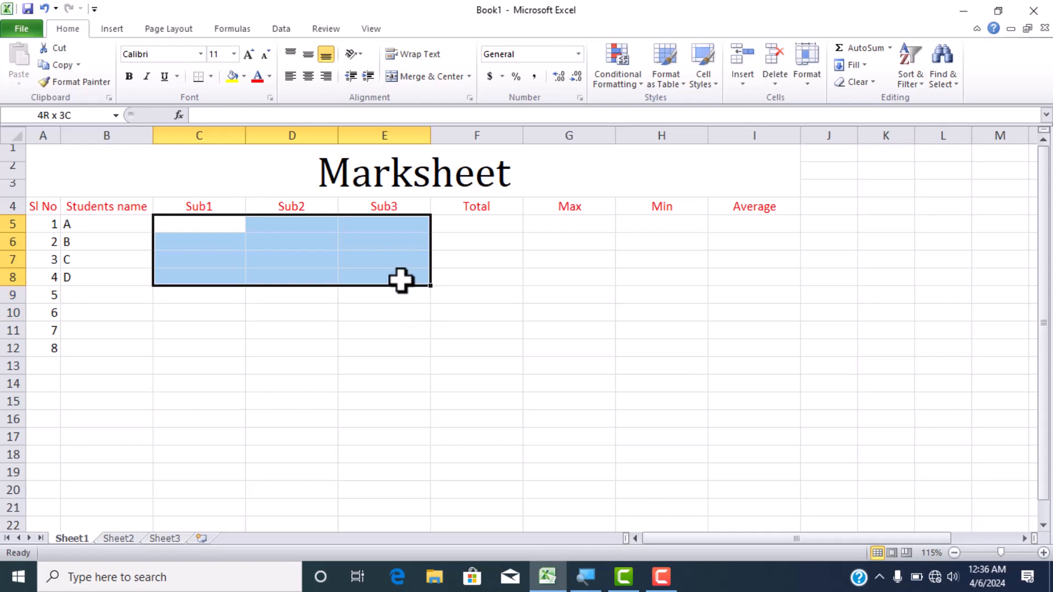
{"action": "left_click_drag", "start_coordinate": [402, 281], "coordinate": [402, 278]}
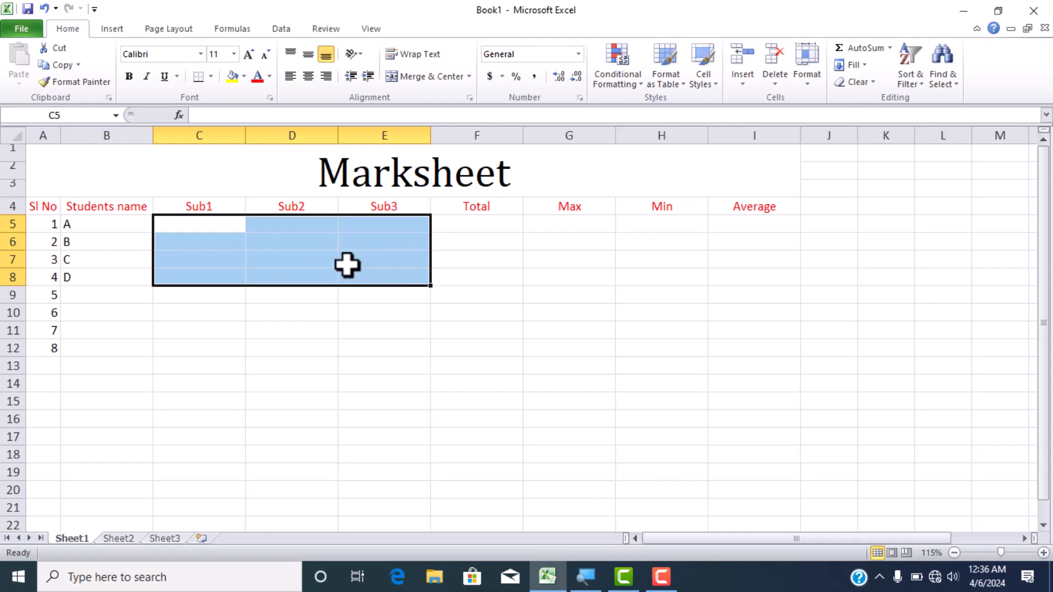
{"action": "type", "text": "56"}
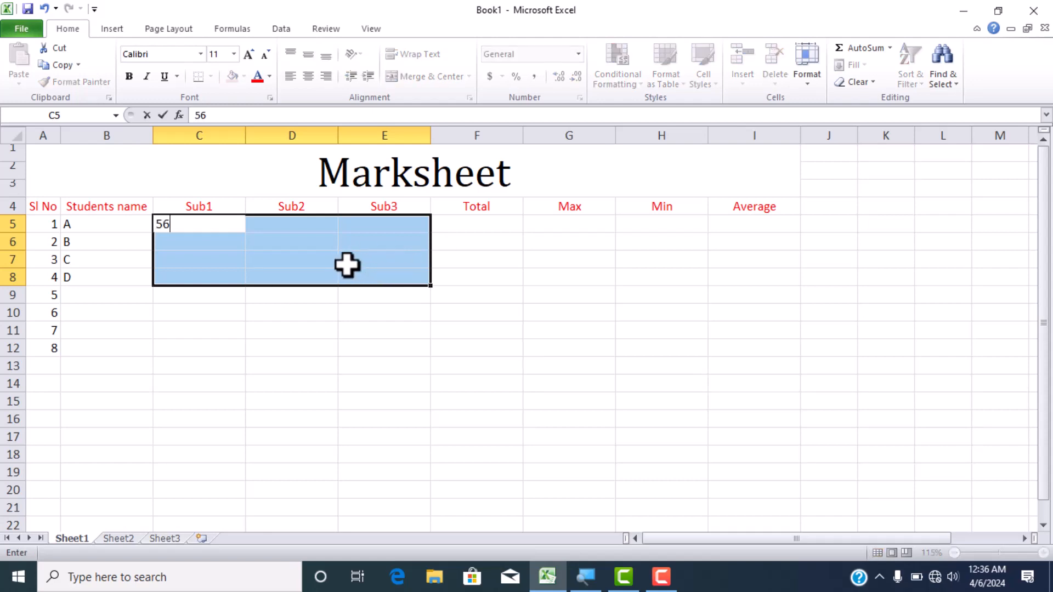
{"action": "key", "text": "Return"}
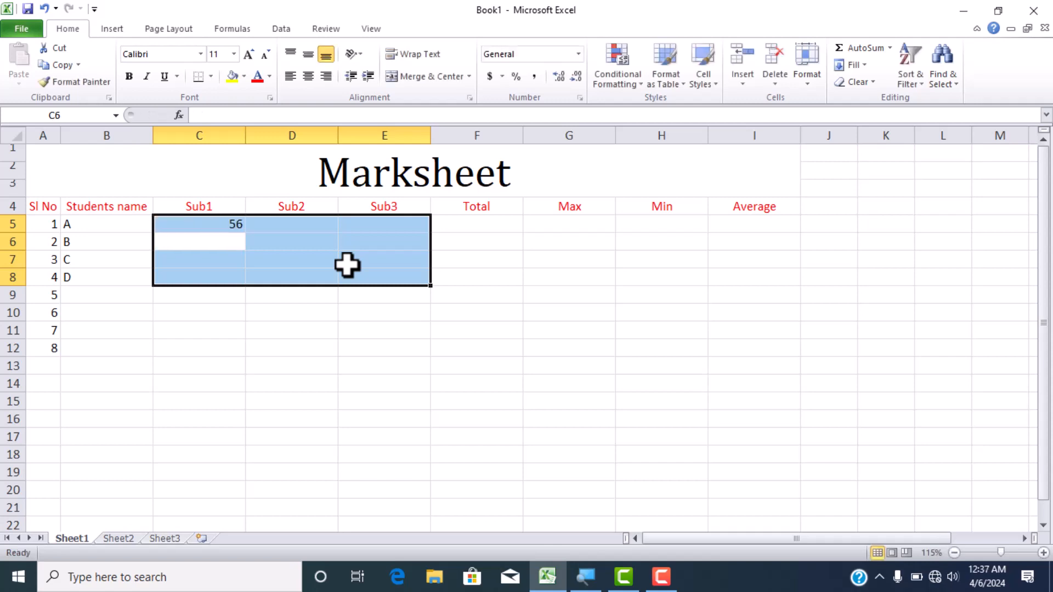
{"action": "type", "text": "69"}
{"action": "key", "text": "Return"}
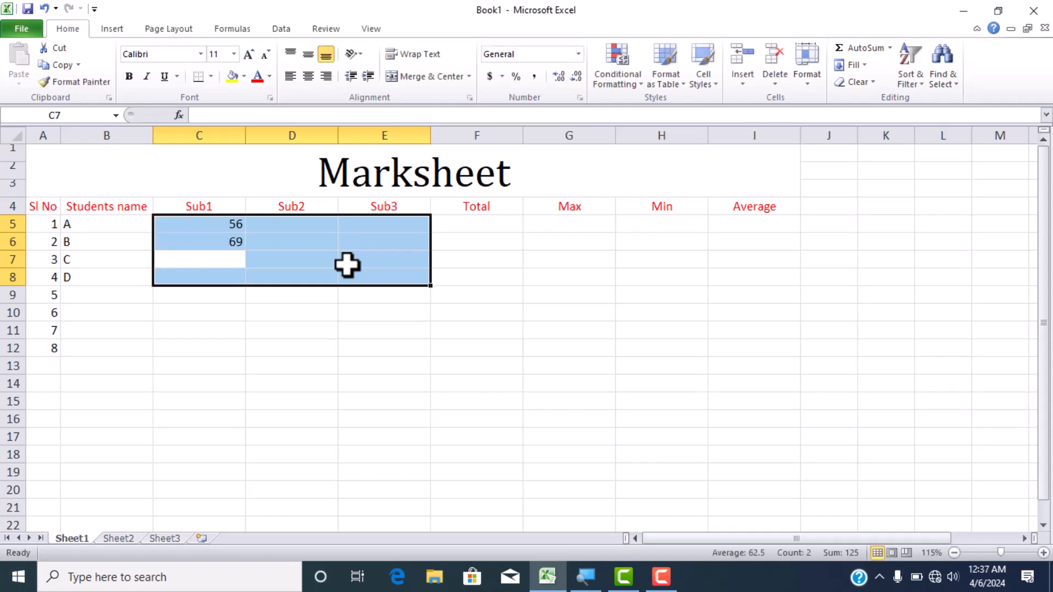
{"action": "type", "text": "36"}
{"action": "key", "text": "Return"}
{"action": "type", "text": "69"}
{"action": "key", "text": "Return"}
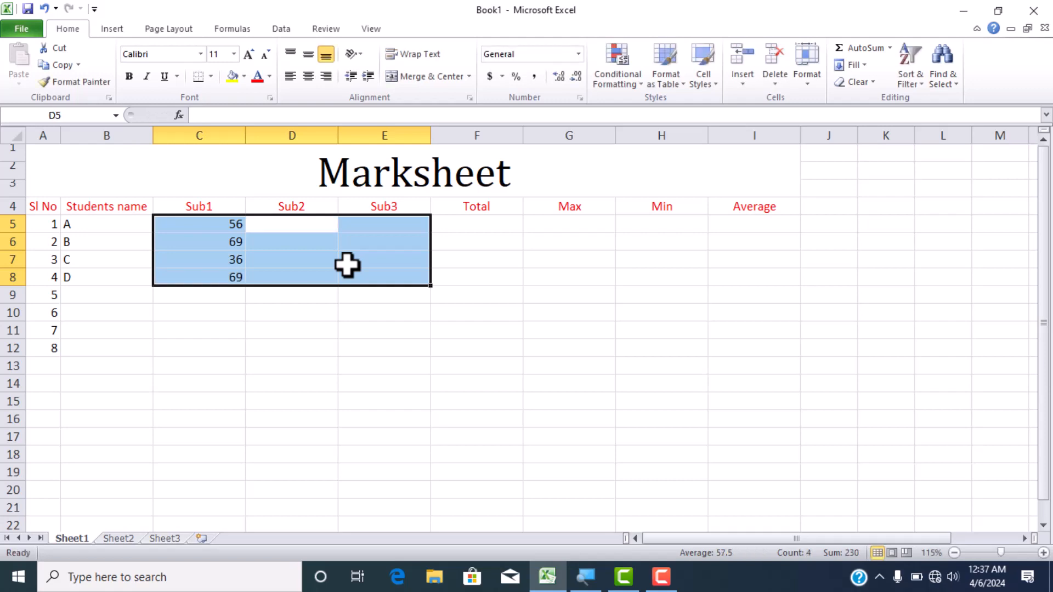
- Enter the Sub2 marks 65, 65, 69 and 89 in D5 through D8
{"action": "type", "text": "65"}
{"action": "key", "text": "Return"}
{"action": "type", "text": "65"}
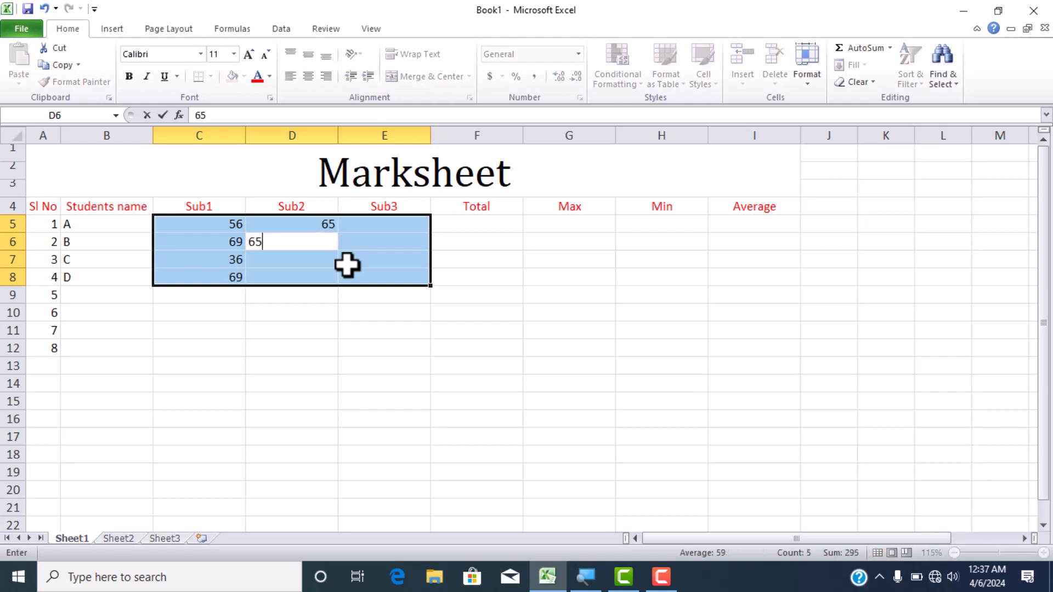
{"action": "key", "text": "Return"}
{"action": "type", "text": "69"}
{"action": "key", "text": "Return"}
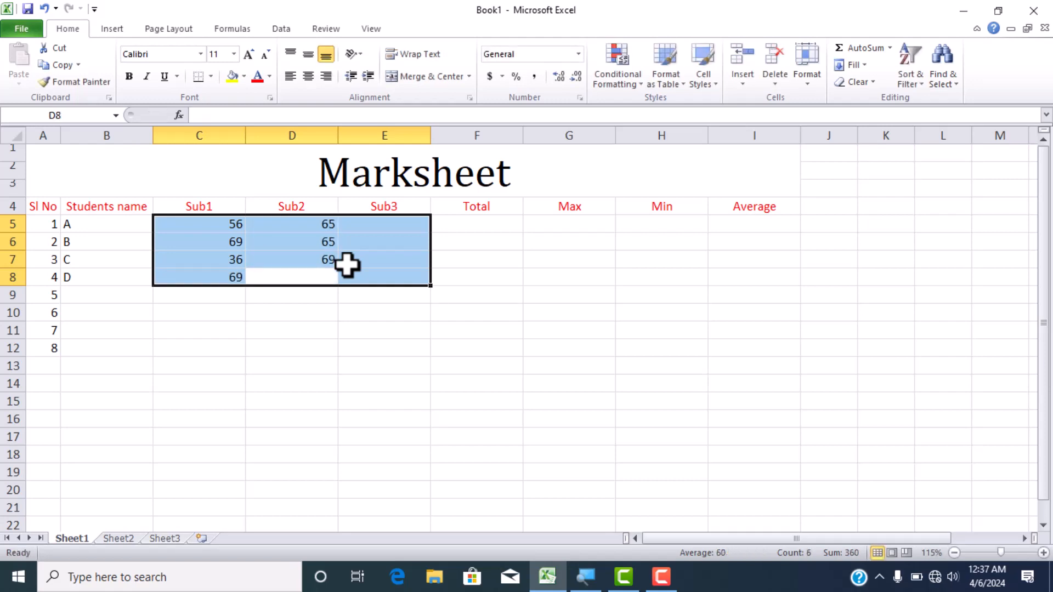
{"action": "type", "text": "89"}
{"action": "key", "text": "Return"}
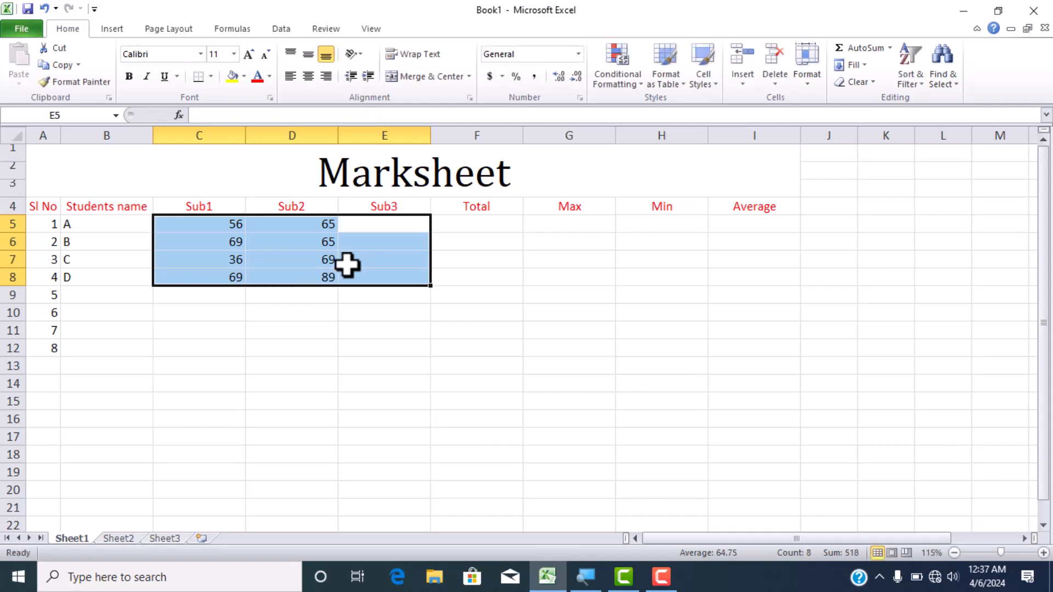
- Enter the Sub3 marks 89, 56, 28 and 69 in E5 through E8
{"action": "type", "text": "89"}
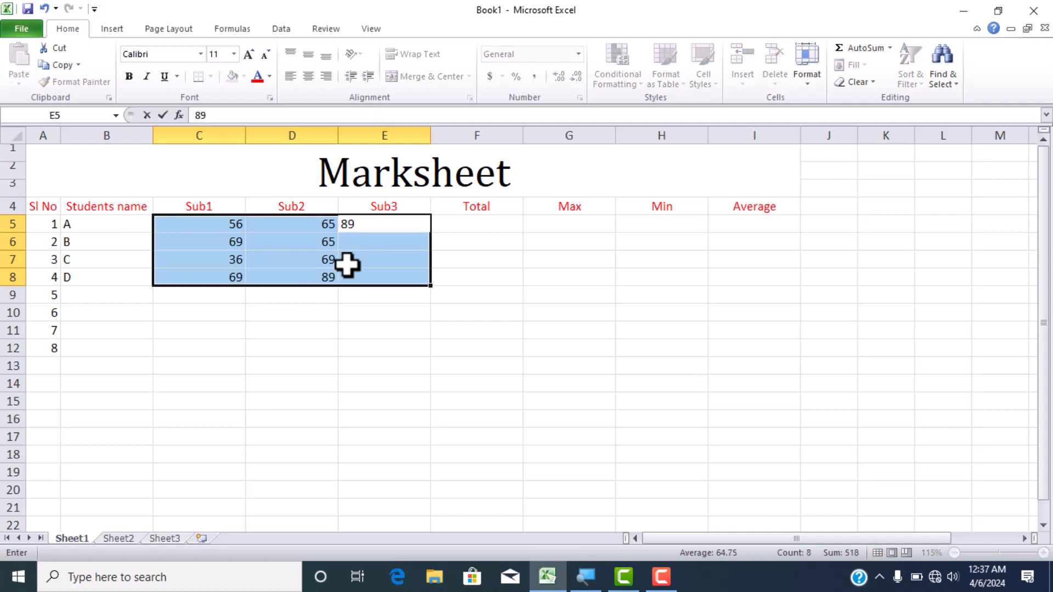
{"action": "key", "text": "Return"}
{"action": "type", "text": "56"}
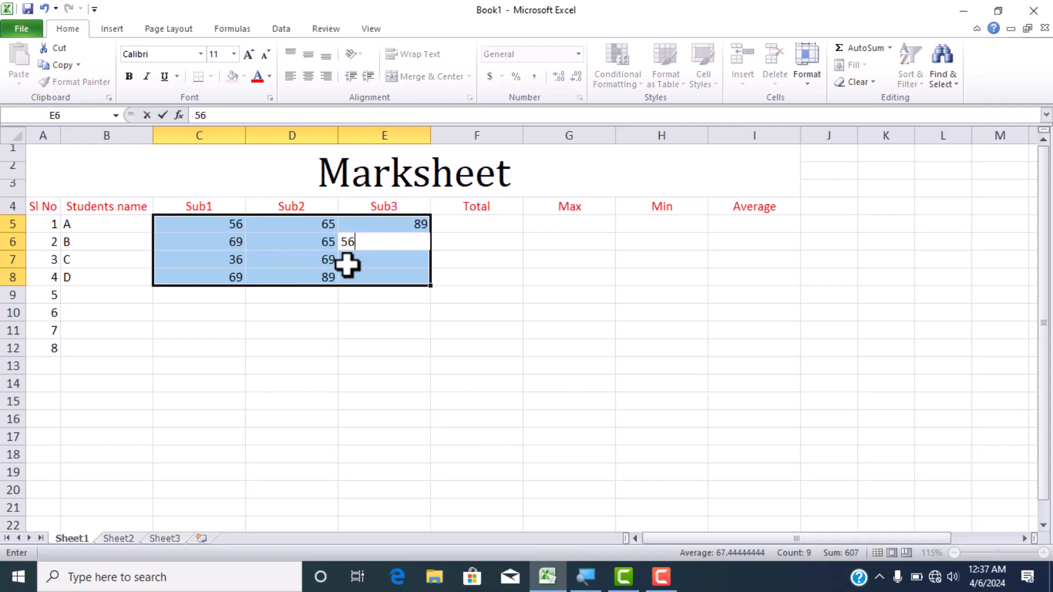
{"action": "key", "text": "Return"}
{"action": "type", "text": "28"}
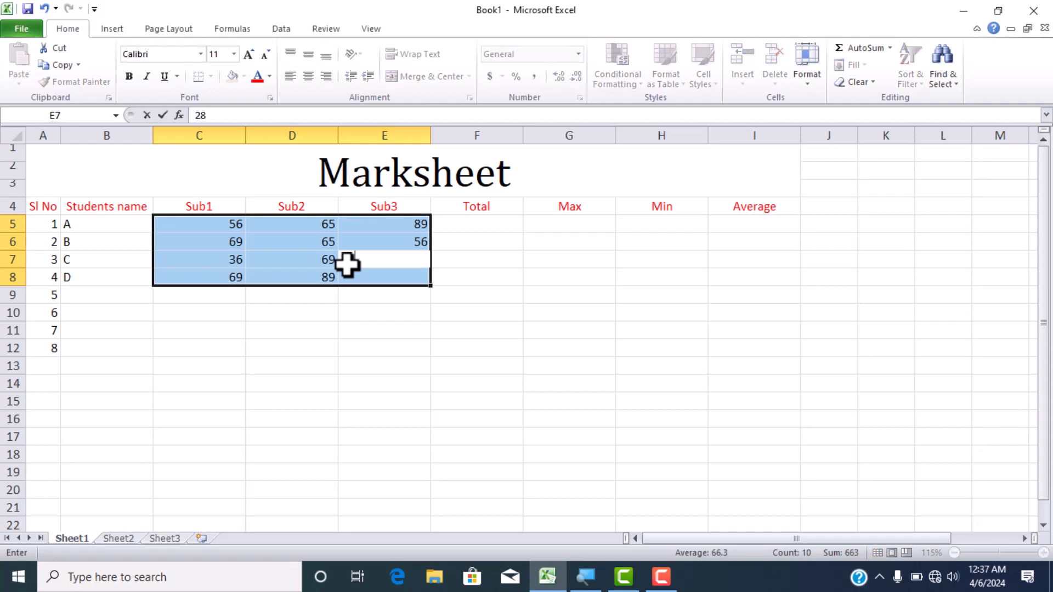
{"action": "key", "text": "Return"}
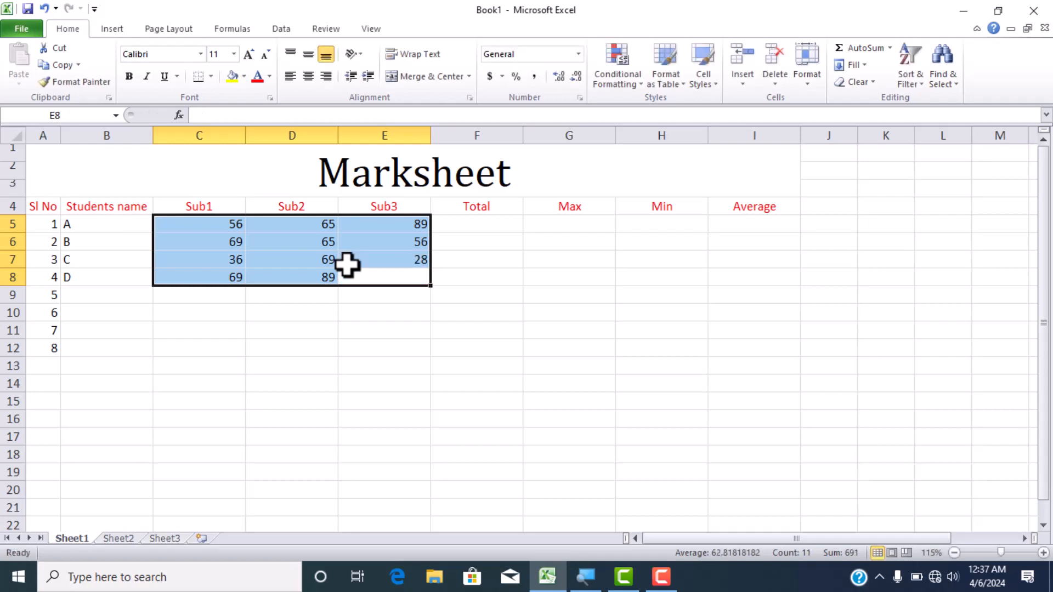
{"action": "type", "text": "69"}
{"action": "key", "text": "Return"}
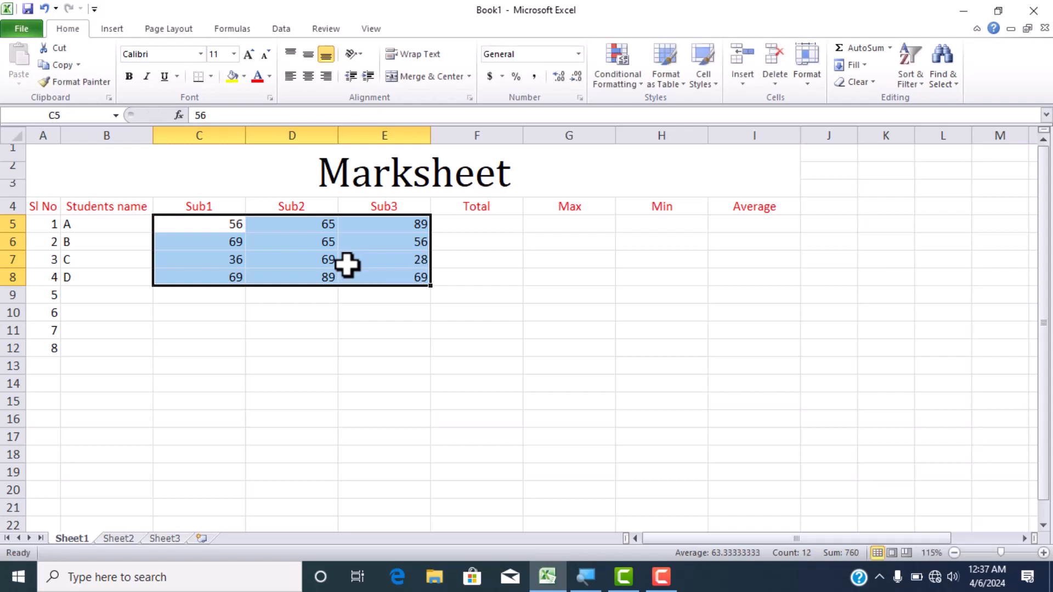
{"action": "key", "text": "Return"}
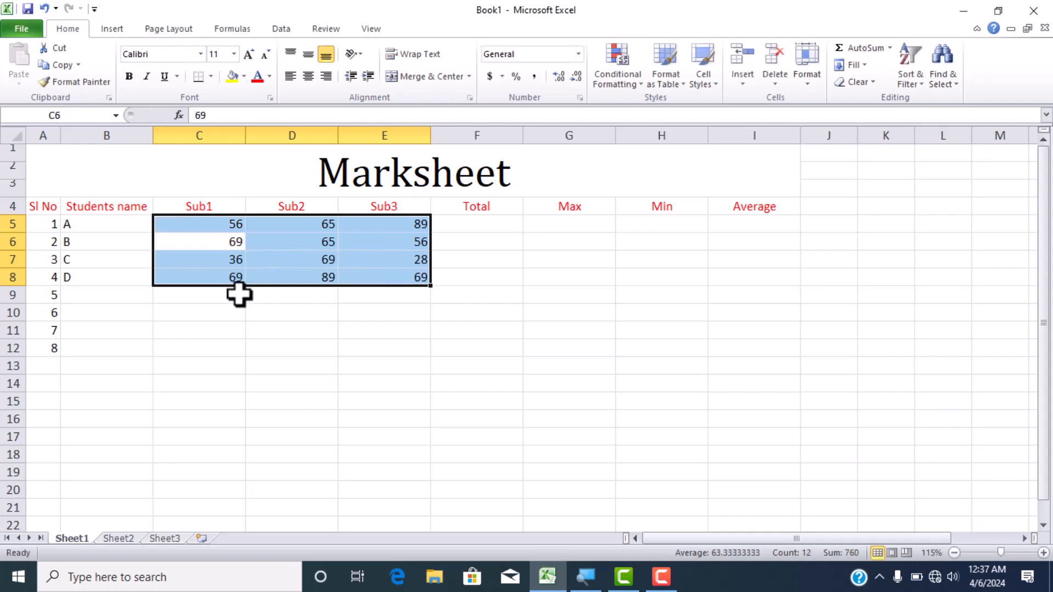
- Calculate student A's total in F5 with the formula =C5+D5+E5
{"action": "left_click", "coordinate": [469, 264]}
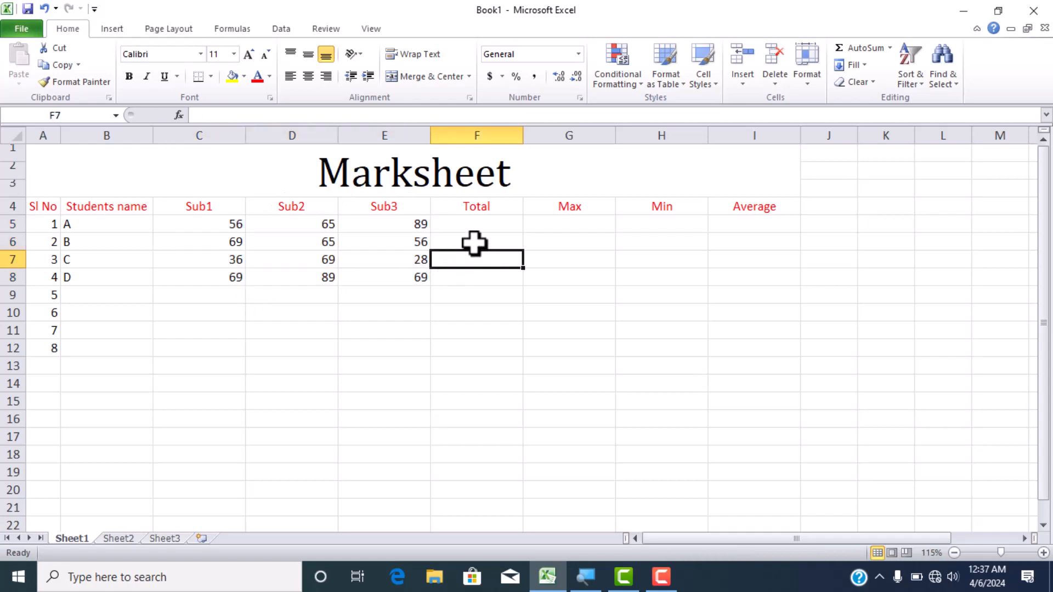
{"action": "left_click", "coordinate": [479, 223]}
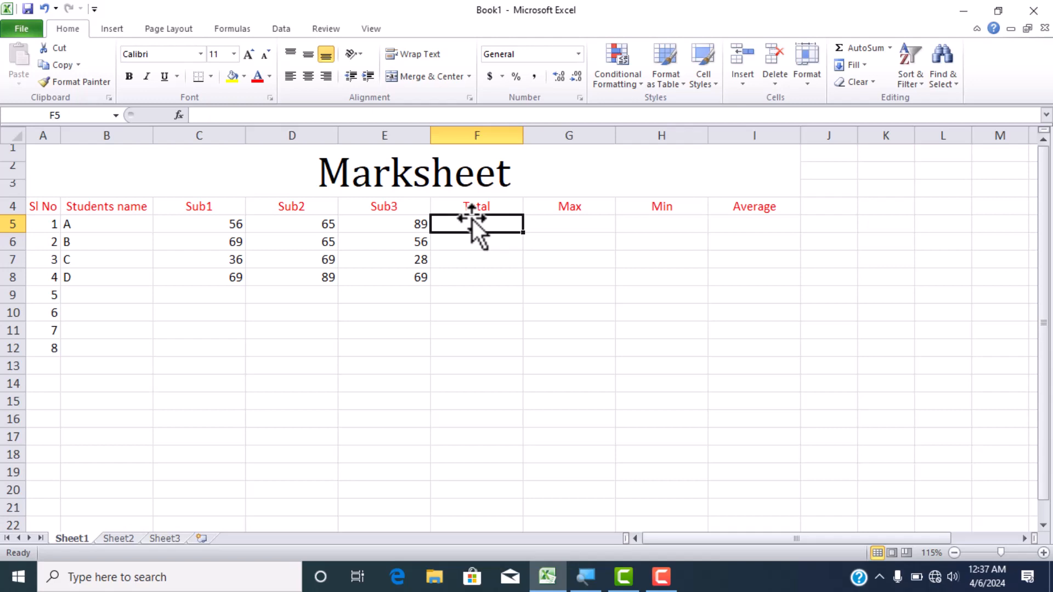
{"action": "type", "text": "="}
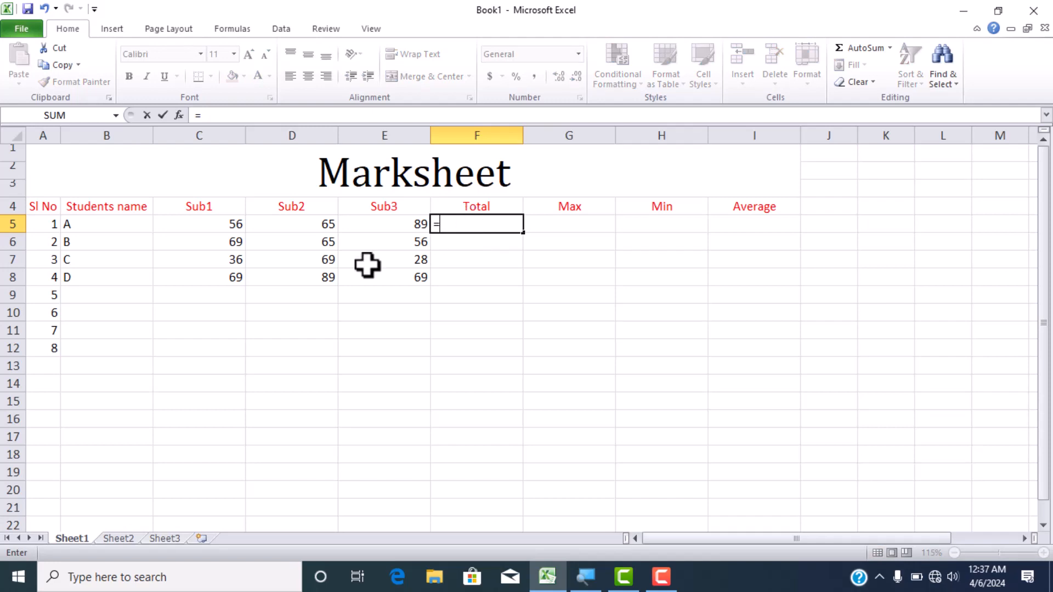
{"action": "left_click", "coordinate": [225, 226]}
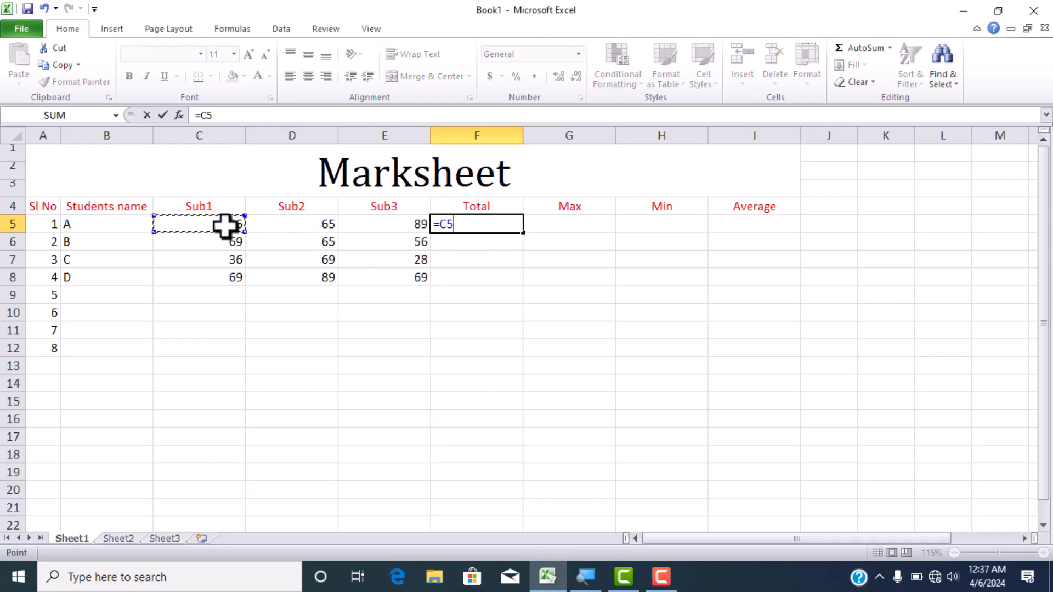
{"action": "type", "text": "+"}
{"action": "left_click", "coordinate": [290, 226]}
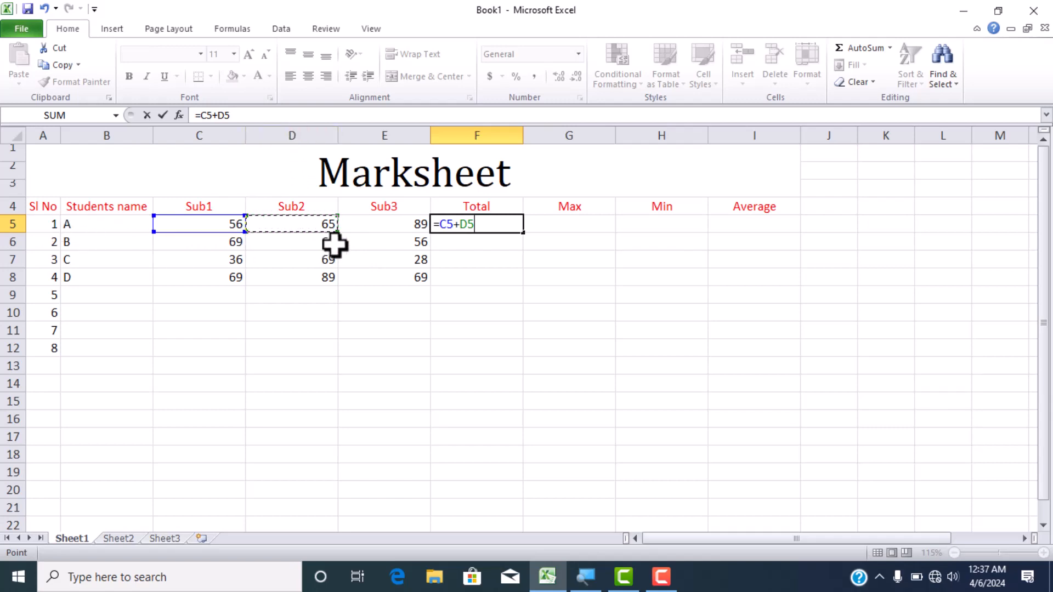
{"action": "type", "text": "+"}
{"action": "left_click", "coordinate": [381, 223]}
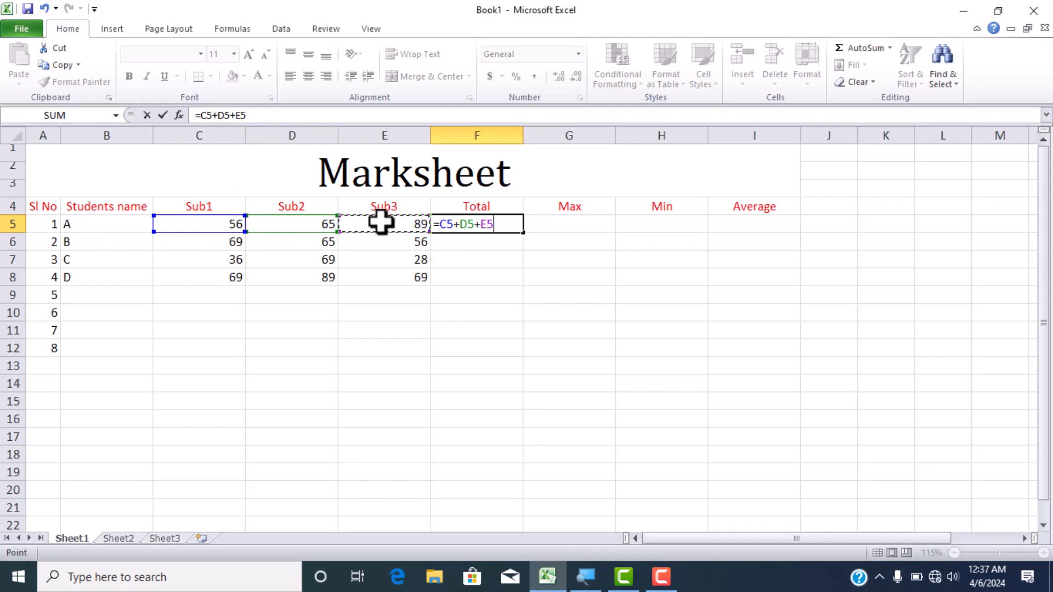
{"action": "key", "text": "Return"}
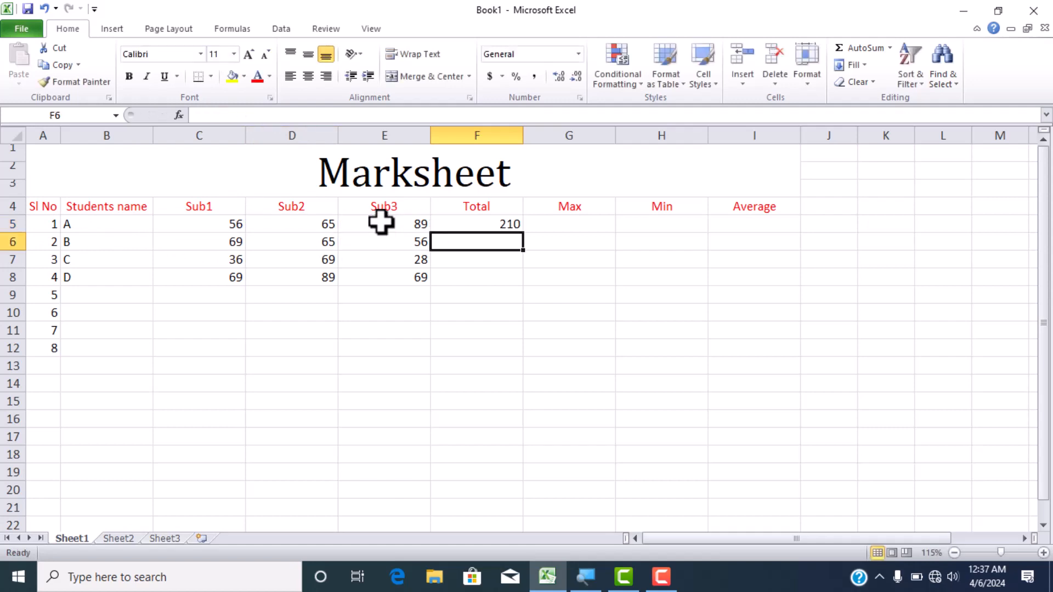
- Clear the addition formula from student A's Total cell, F5
{"action": "left_click", "coordinate": [495, 220]}
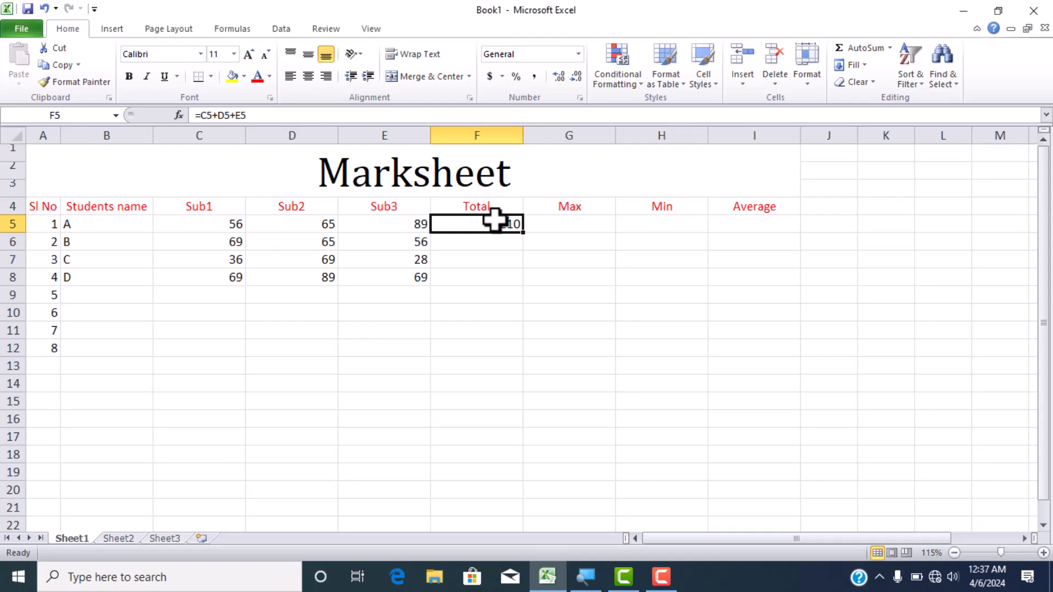
{"action": "key", "text": "Delete"}
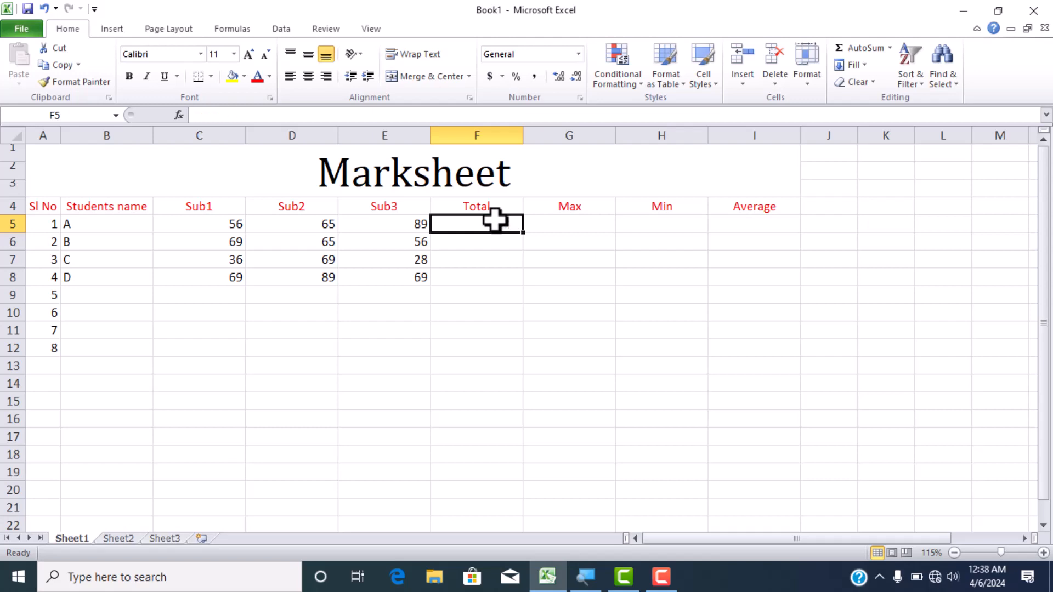
{"action": "left_click", "coordinate": [465, 259]}
- Fill the Total column for students A to D by applying AutoSum to C5:F8, and check the formula in F5
{"action": "left_click", "coordinate": [472, 224]}
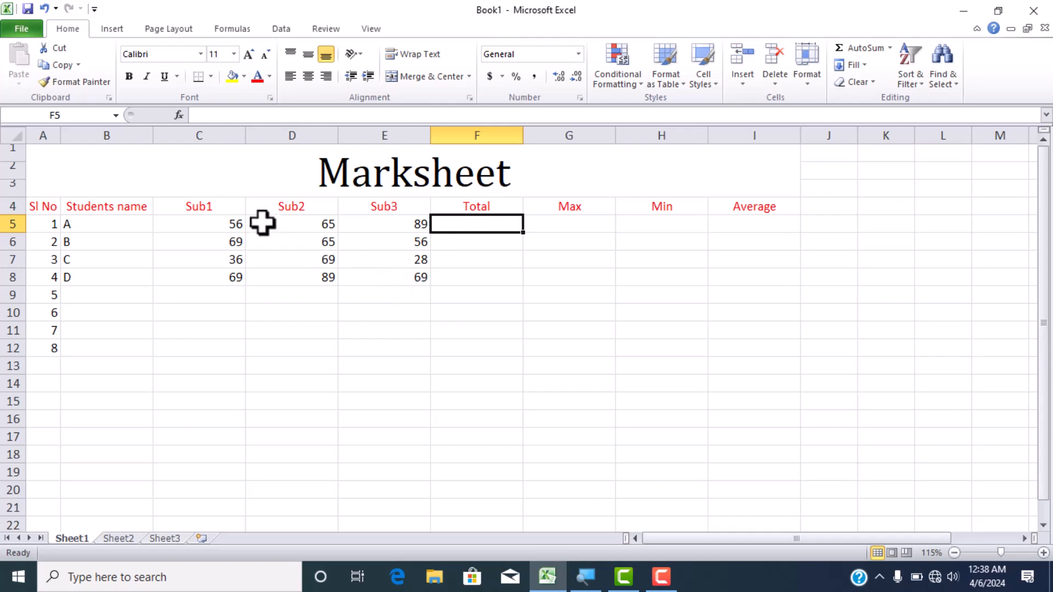
{"action": "left_click_drag", "start_coordinate": [240, 224], "coordinate": [499, 275]}
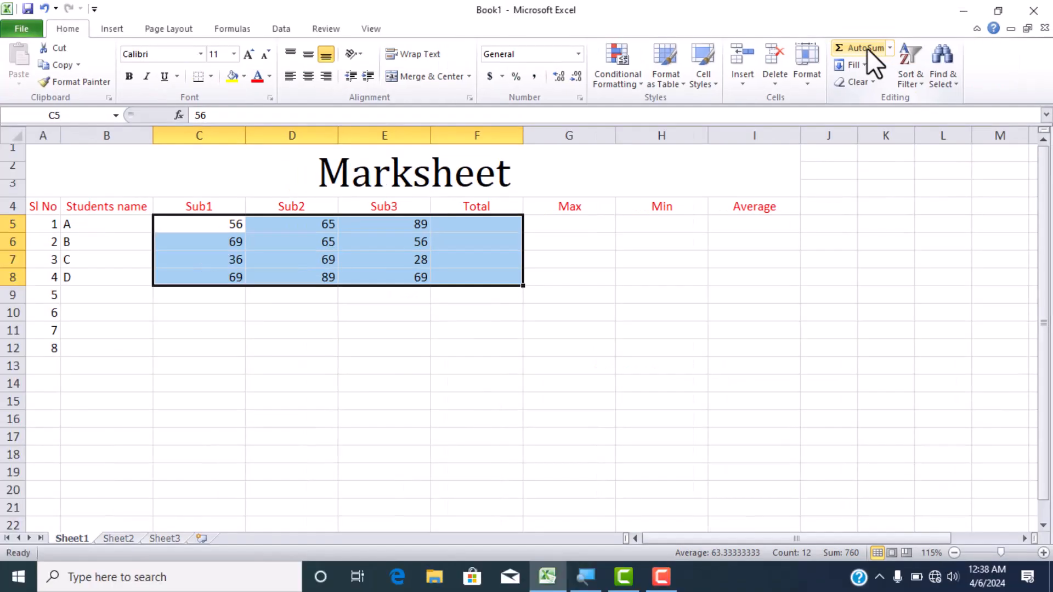
{"action": "left_click", "coordinate": [867, 48]}
{"action": "left_click", "coordinate": [509, 223]}
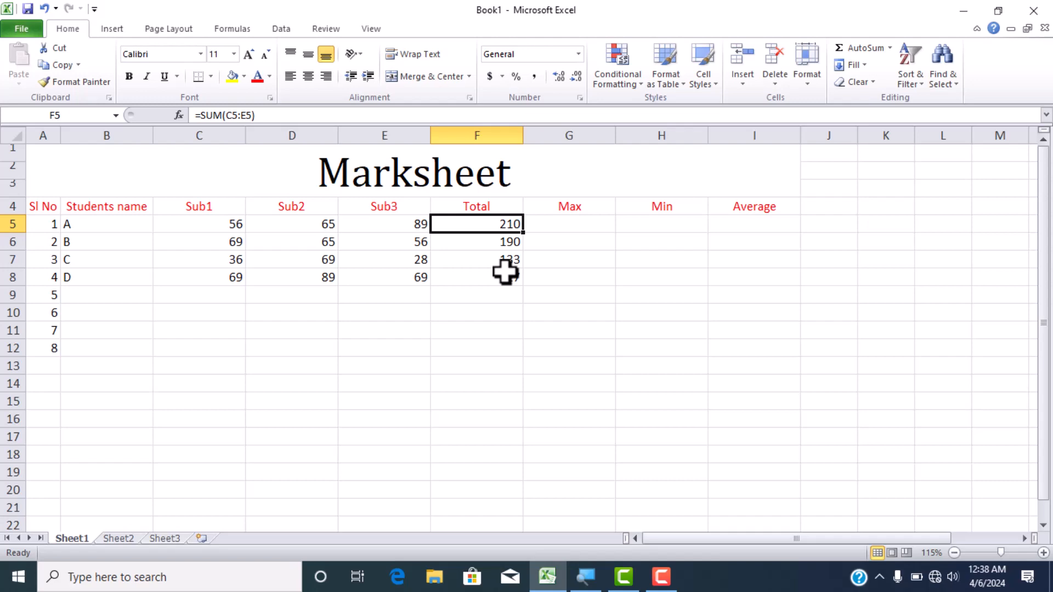
- Clear the AutoSum totals from F5:F8 and select F5 again
{"action": "left_click_drag", "start_coordinate": [496, 230], "coordinate": [494, 270]}
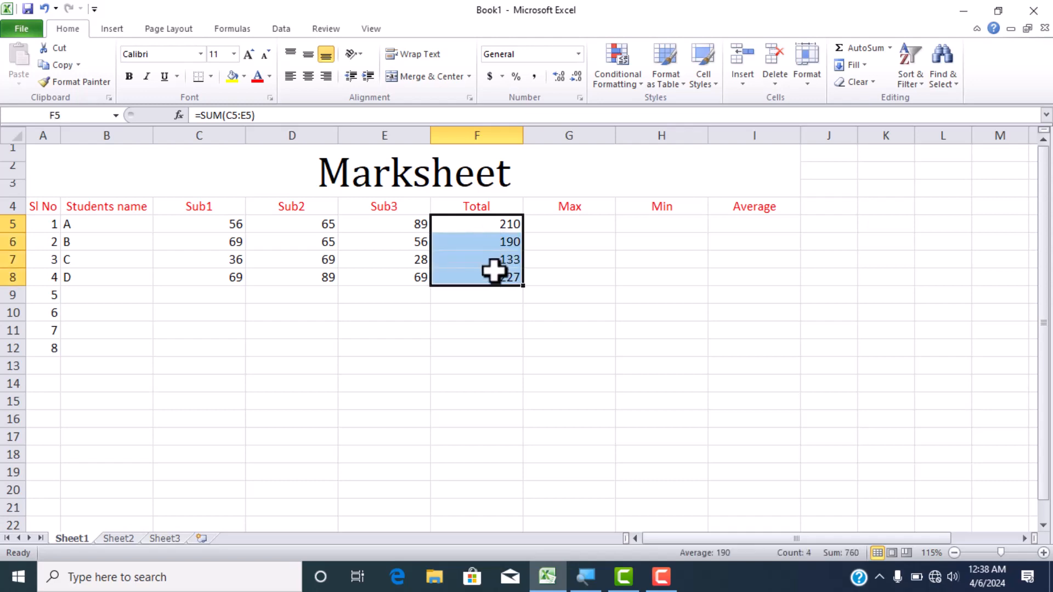
{"action": "key", "text": "Delete"}
{"action": "left_click", "coordinate": [475, 231]}
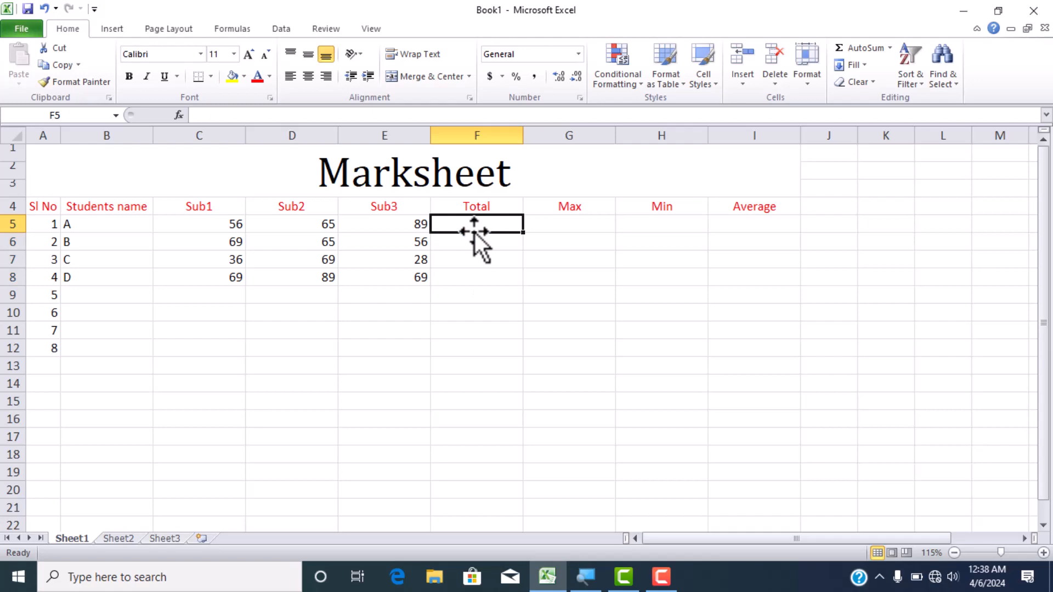
- Calculate the totals for students A and B in F5 and F6 with AutoSum over their three subject marks
{"action": "type", "text": "="}
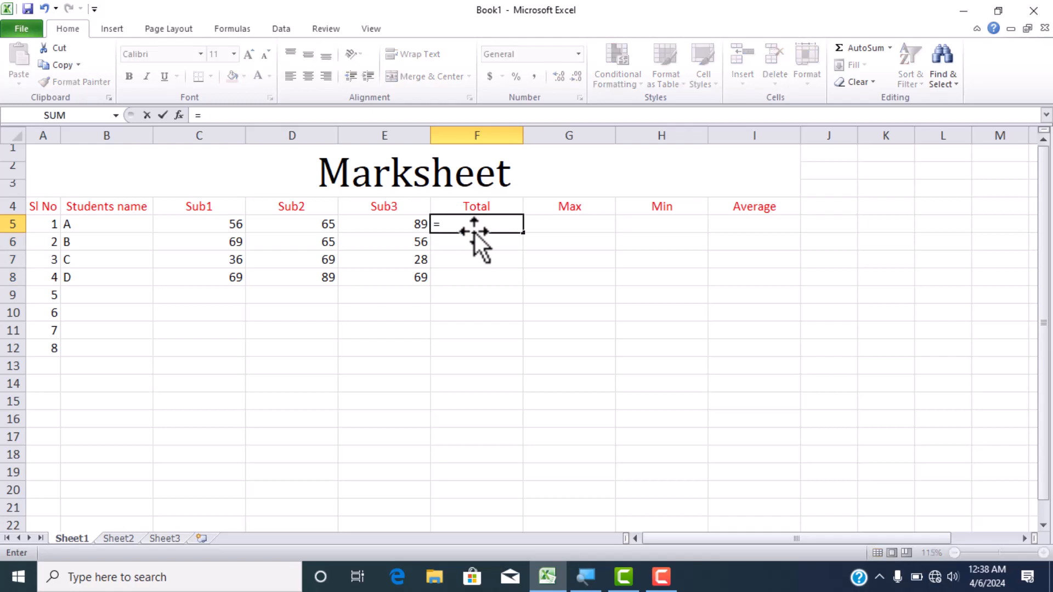
{"action": "key", "text": "Escape"}
{"action": "left_click_drag", "start_coordinate": [199, 224], "coordinate": [458, 230]}
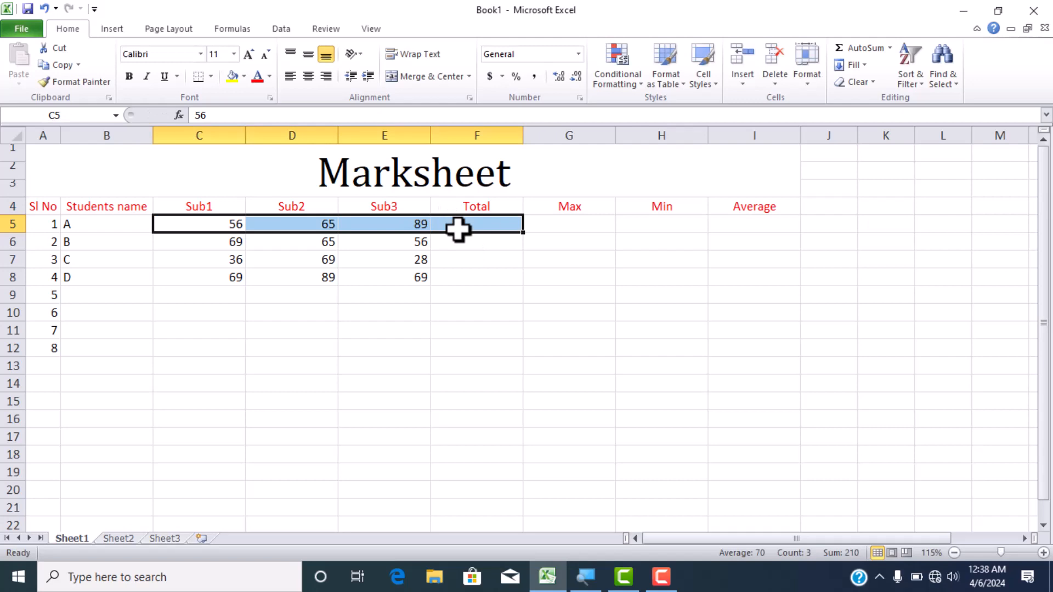
{"action": "key", "text": "alt+equal"}
{"action": "left_click", "coordinate": [469, 241]}
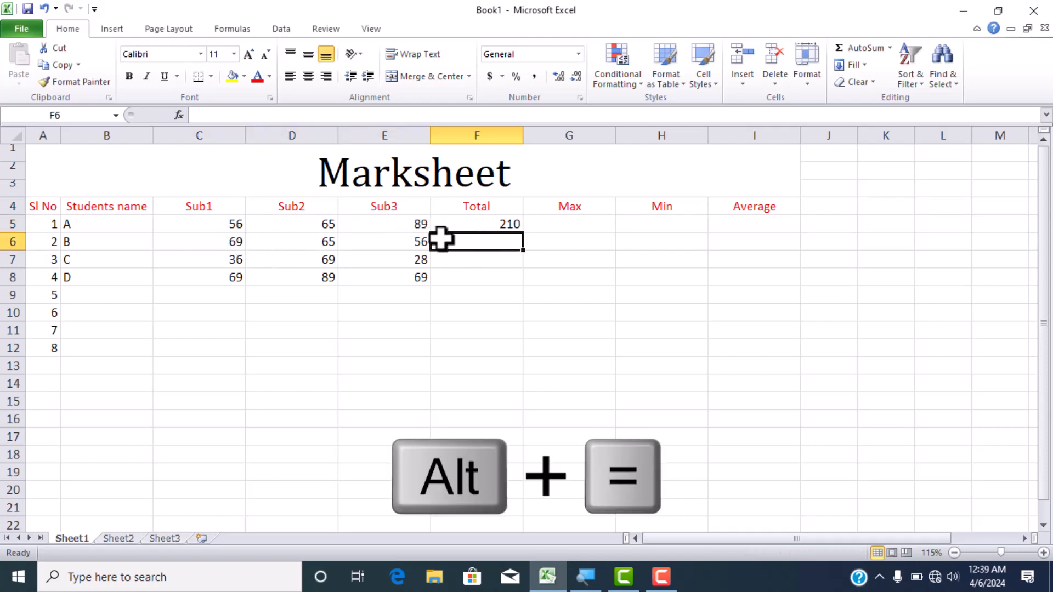
{"action": "key", "text": "alt+equal"}
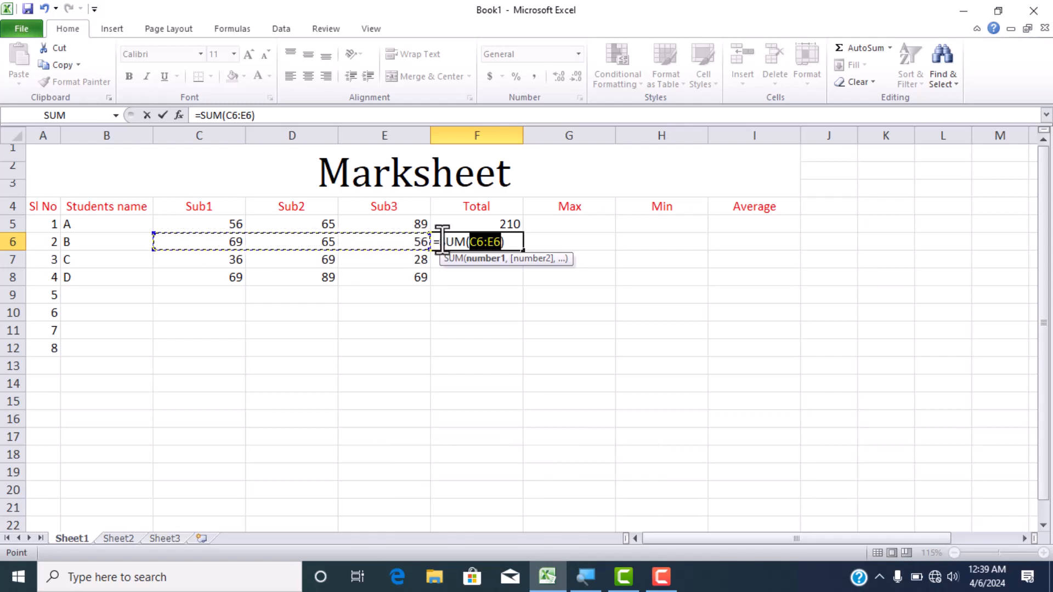
{"action": "key", "text": "Return"}
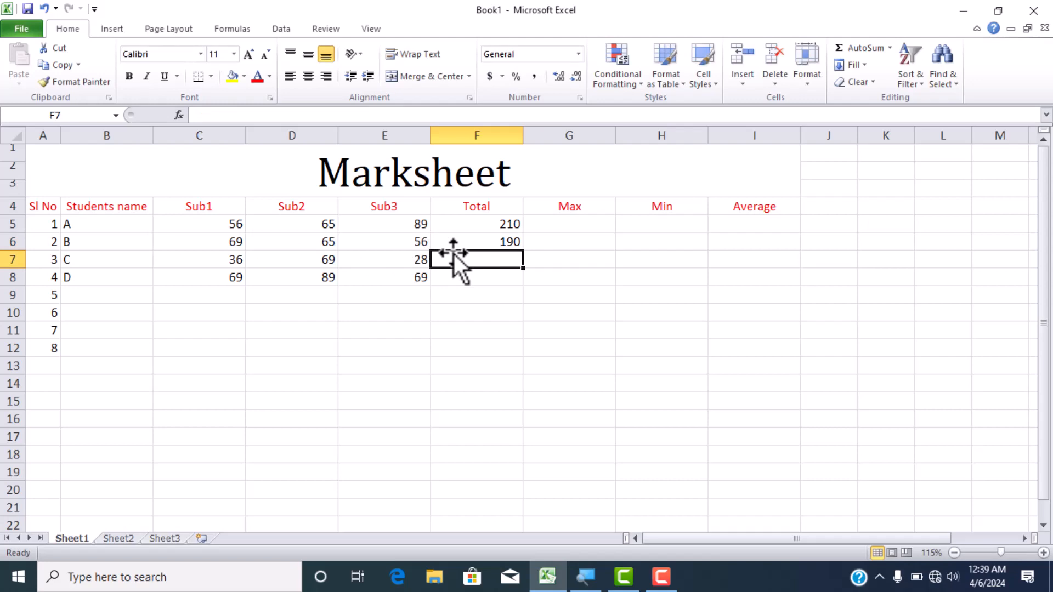
- Calculate student C's total in F7 with AutoSum, correcting the summed range to C7:E7
{"action": "key", "text": "alt+equal"}
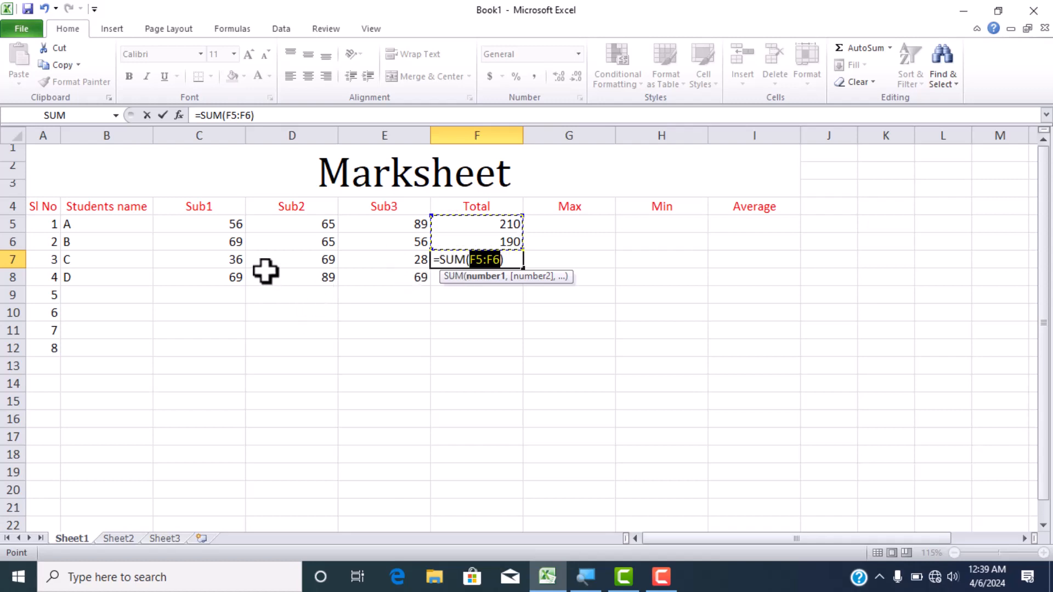
{"action": "left_click_drag", "start_coordinate": [230, 262], "coordinate": [405, 261]}
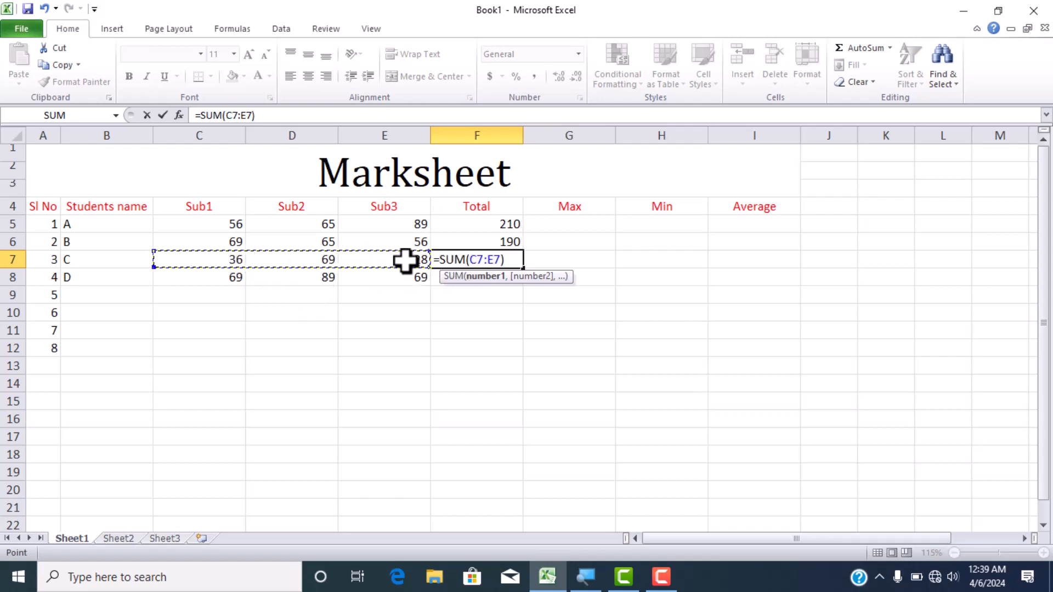
{"action": "key", "text": "Return"}
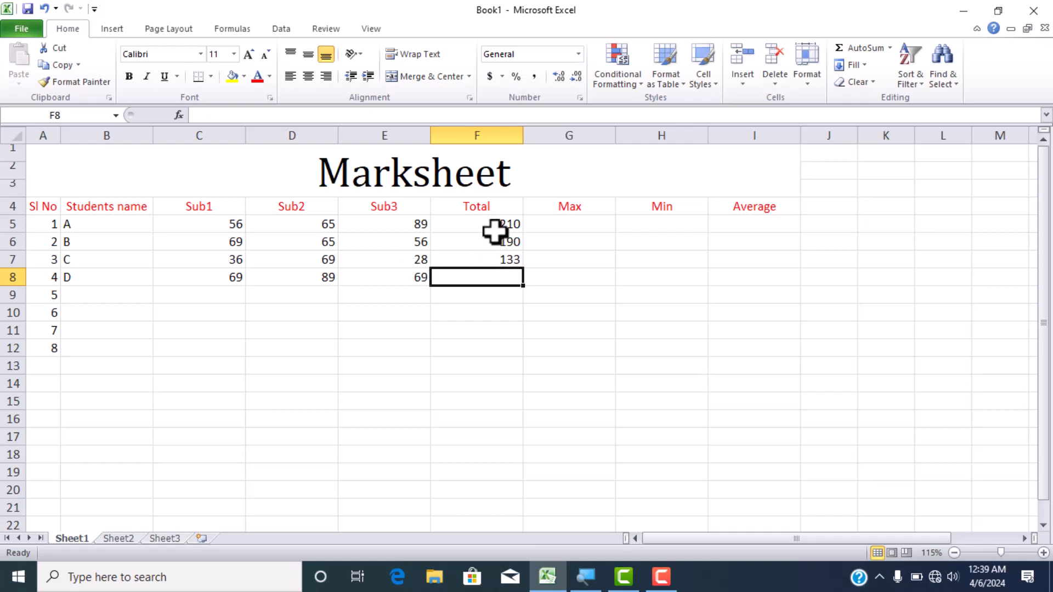
- Clear the totals from F5:F7 and recalculate student A's total in F5 by applying AutoSum to C5:F5
{"action": "left_click_drag", "start_coordinate": [494, 227], "coordinate": [505, 263]}
{"action": "key", "text": "Delete"}
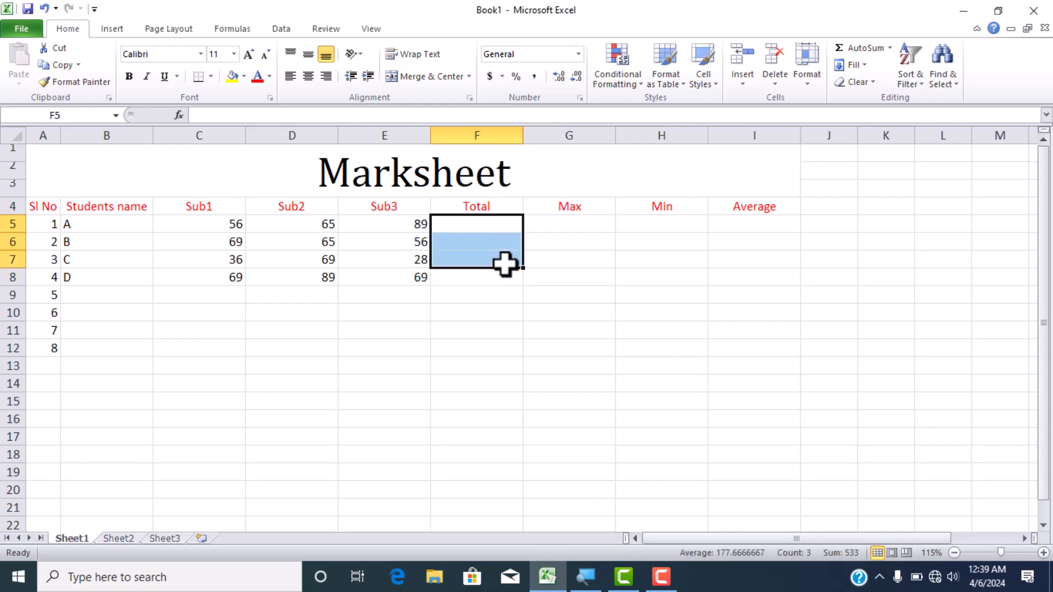
{"action": "left_click_drag", "start_coordinate": [240, 227], "coordinate": [488, 223]}
{"action": "left_click", "coordinate": [866, 48]}
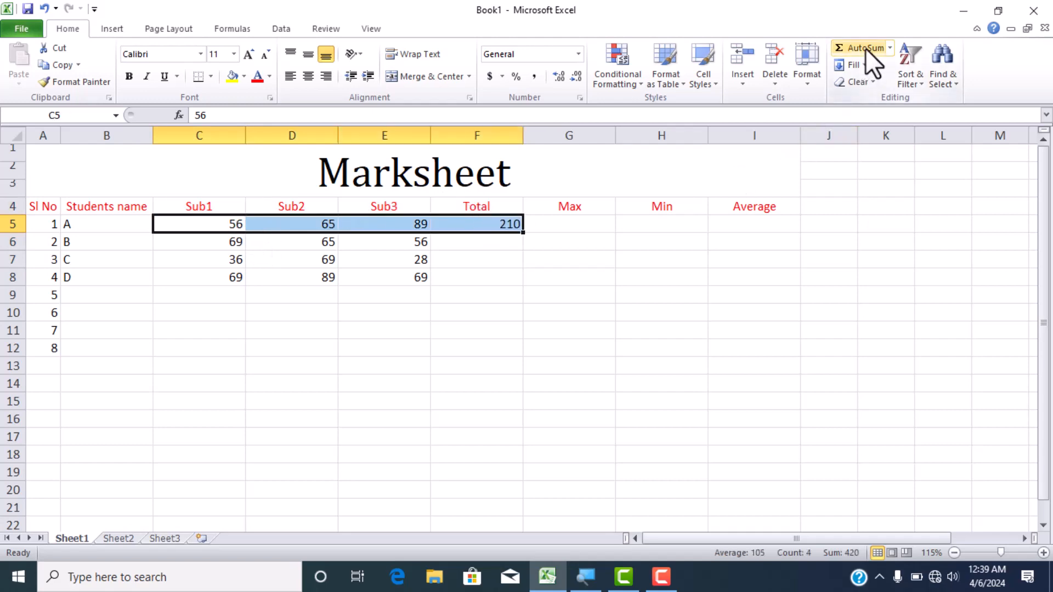
- Calculate student B's total by applying AutoSum to C6:F6, and clear it from F6 after checking the formula in F5
{"action": "left_click_drag", "start_coordinate": [233, 247], "coordinate": [444, 246]}
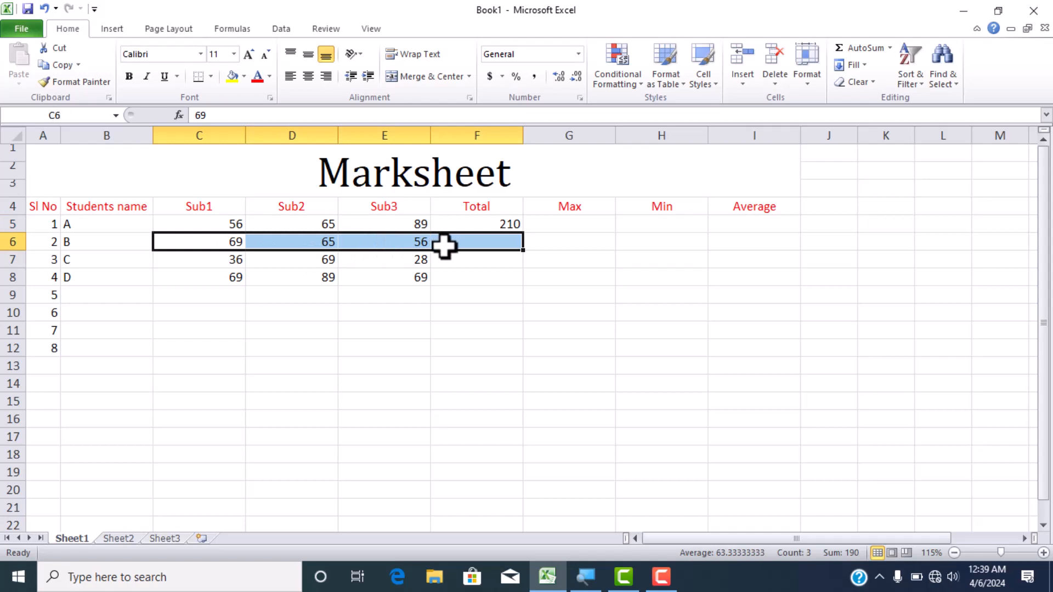
{"action": "key", "text": "alt+equal"}
{"action": "left_click", "coordinate": [503, 223]}
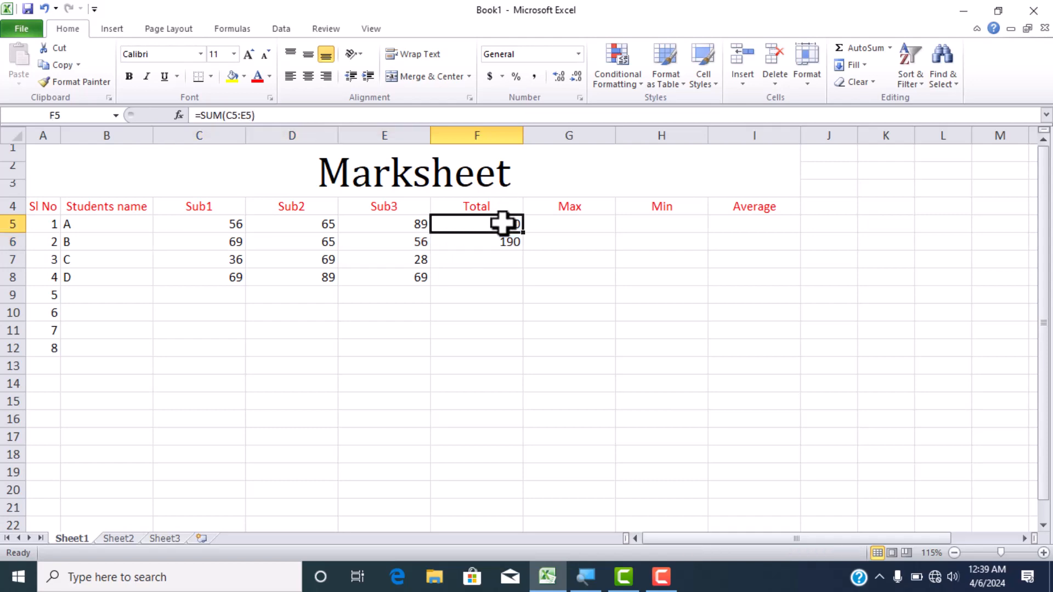
{"action": "left_click", "coordinate": [505, 244]}
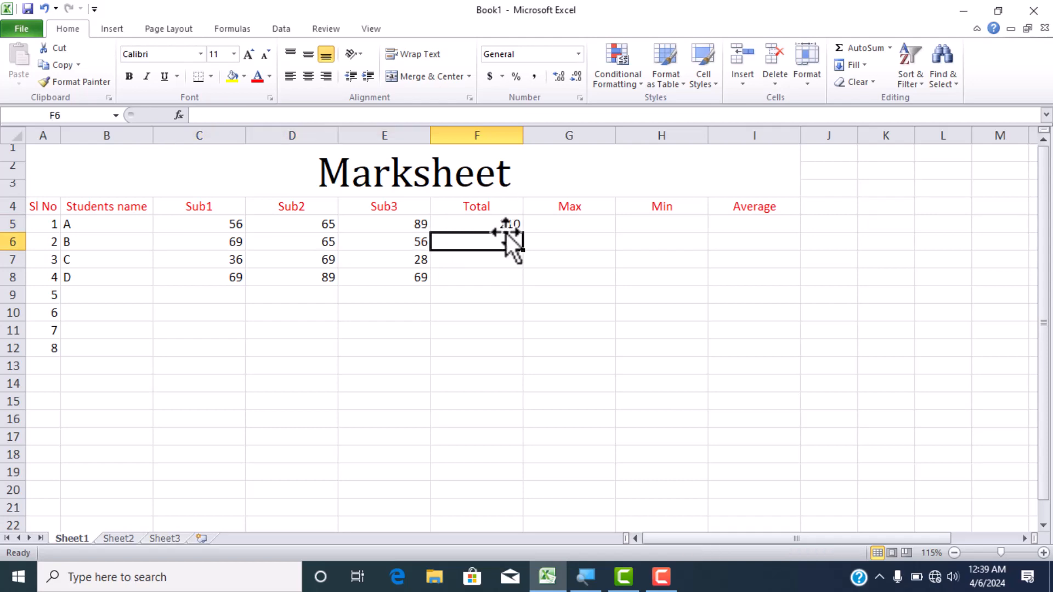
- Extend student A's total formula from F5 through F8 with AutoFill, and clear the copies from F6:F8
{"action": "left_click", "coordinate": [504, 224]}
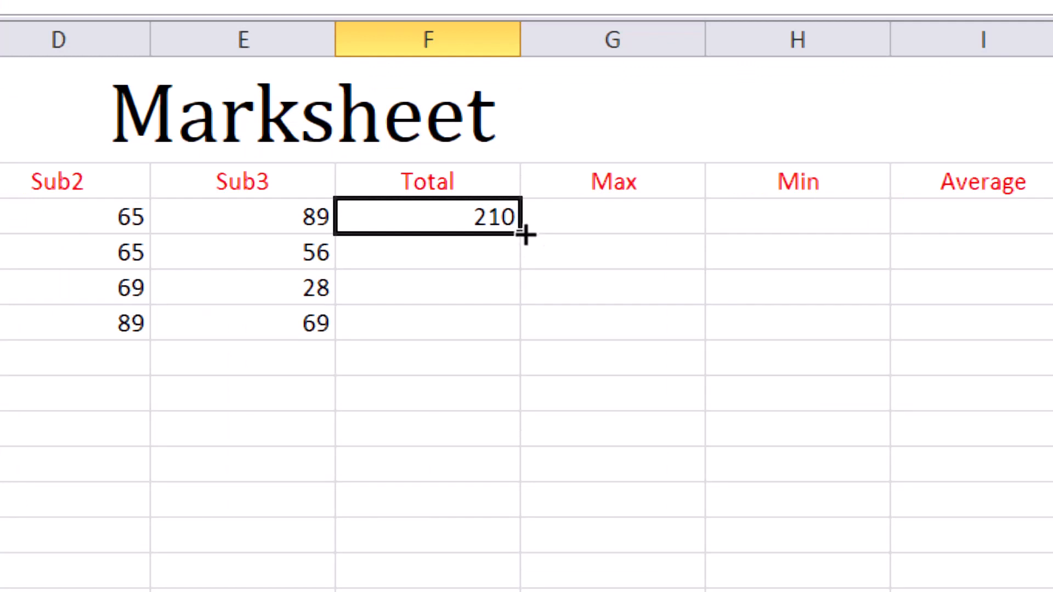
{"action": "left_click_drag", "start_coordinate": [525, 234], "coordinate": [531, 286]}
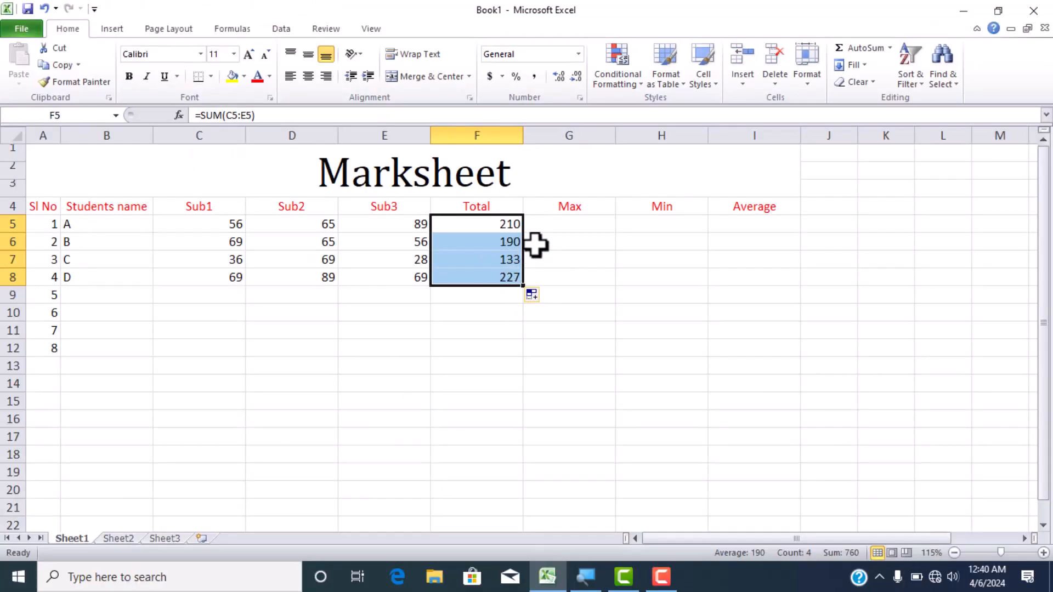
{"action": "left_click", "coordinate": [533, 260]}
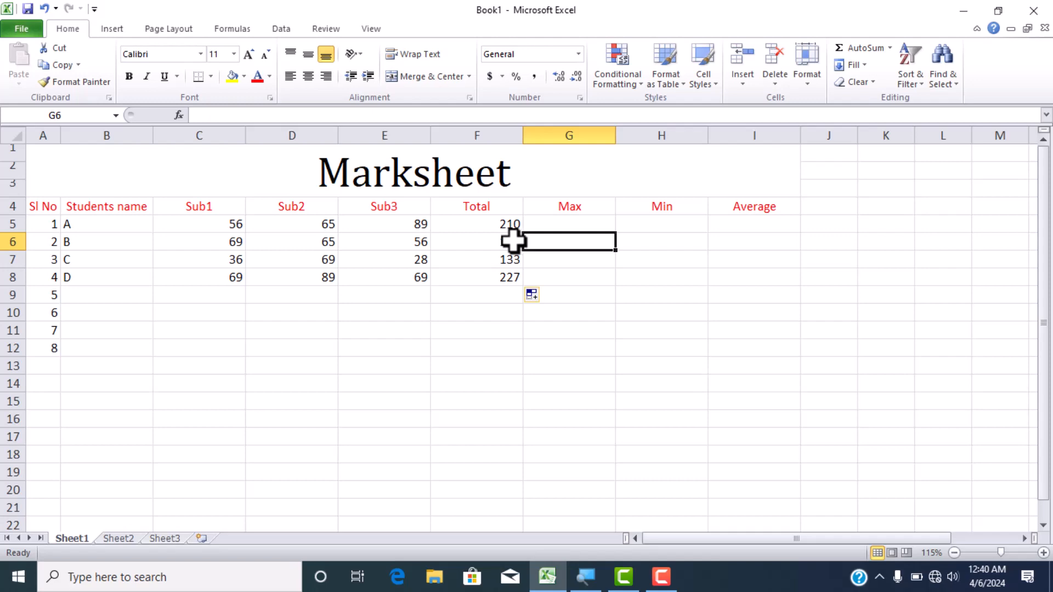
{"action": "left_click_drag", "start_coordinate": [501, 239], "coordinate": [513, 274]}
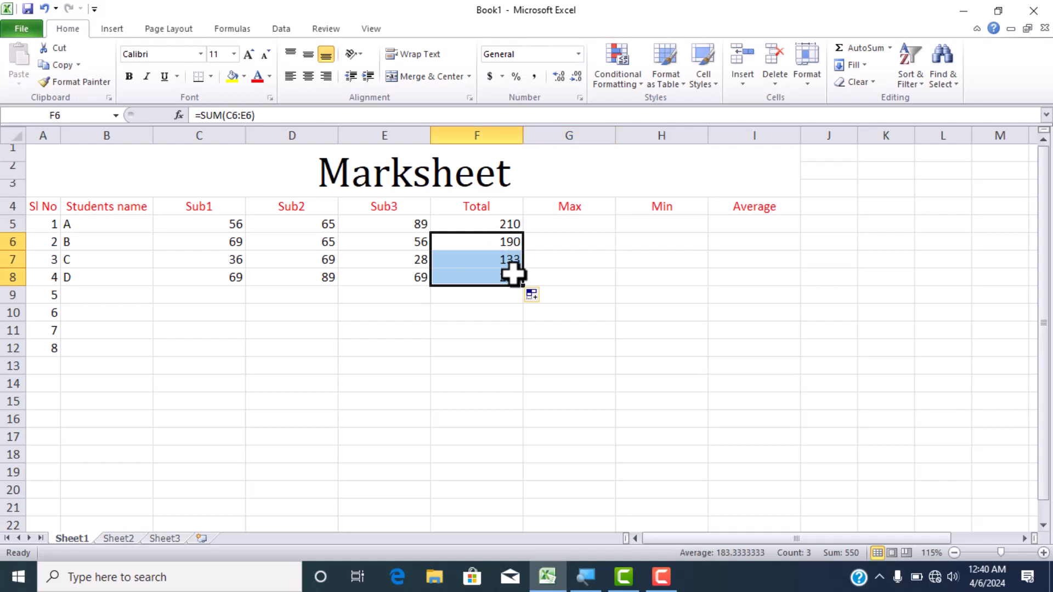
{"action": "key", "text": "Delete"}
- Copy the SUM formula from F5 into F6:F8 with Fill Down, and check the formula in F6
{"action": "left_click", "coordinate": [499, 224]}
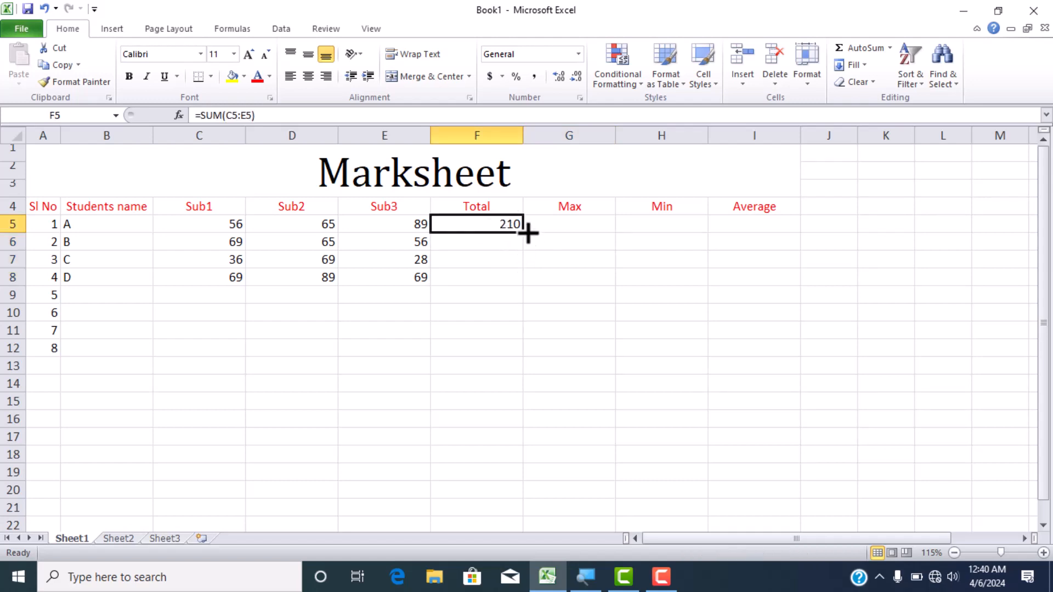
{"action": "left_click_drag", "start_coordinate": [518, 228], "coordinate": [519, 277]}
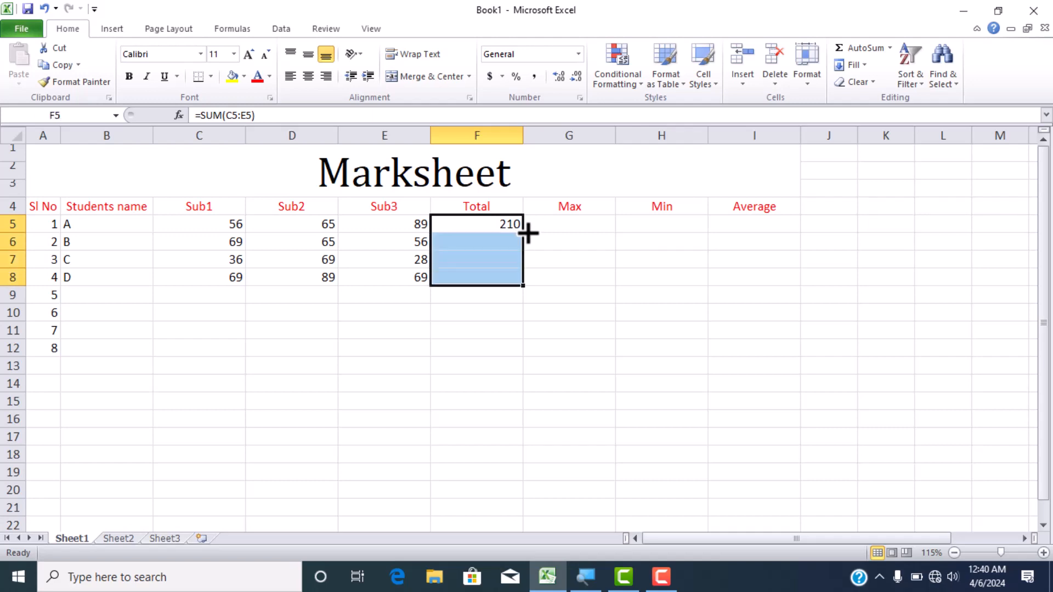
{"action": "key", "text": "ctrl+d"}
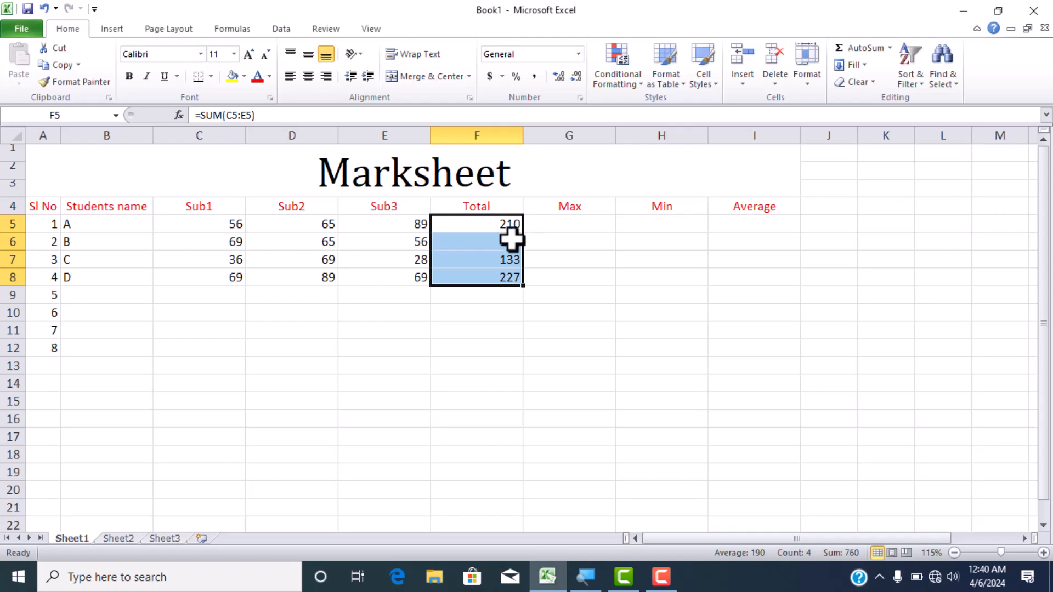
{"action": "left_click", "coordinate": [513, 238]}
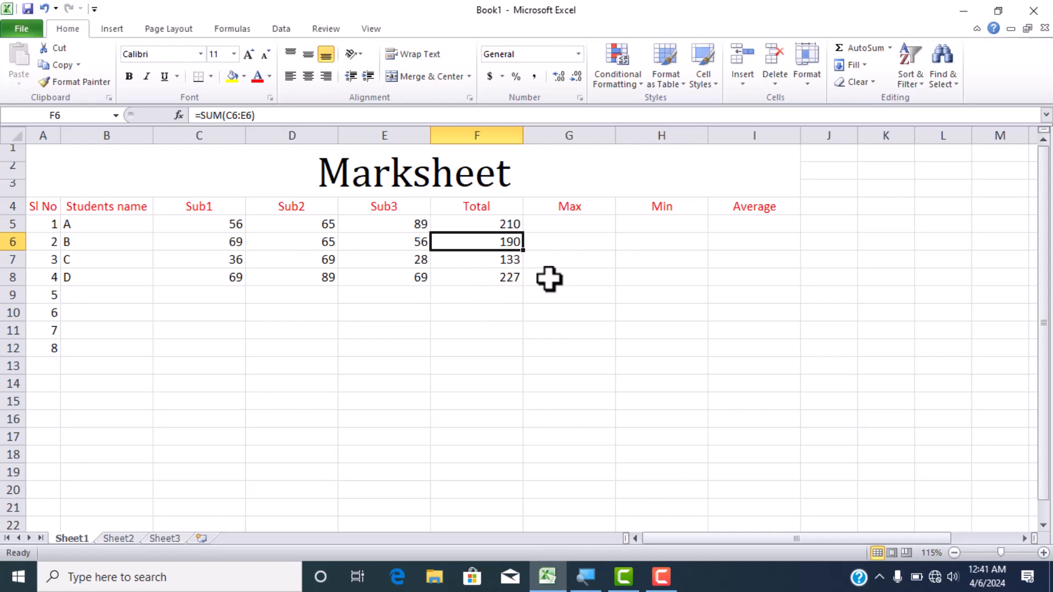
- Calculate student A's highest mark in G5 with the MAX function over C5:E5
{"action": "left_click", "coordinate": [584, 221]}
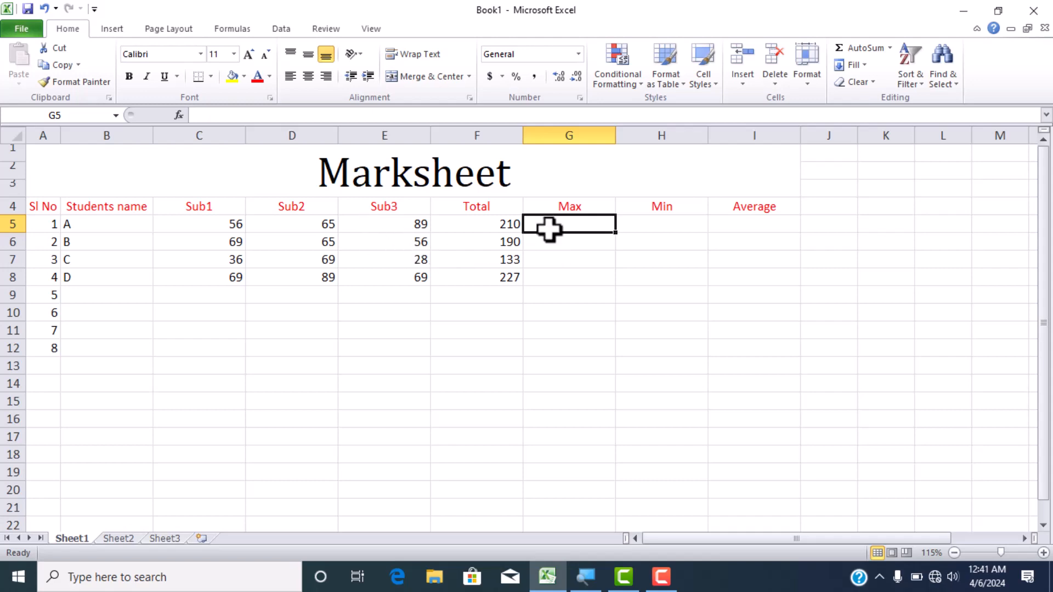
{"action": "type", "text": "="}
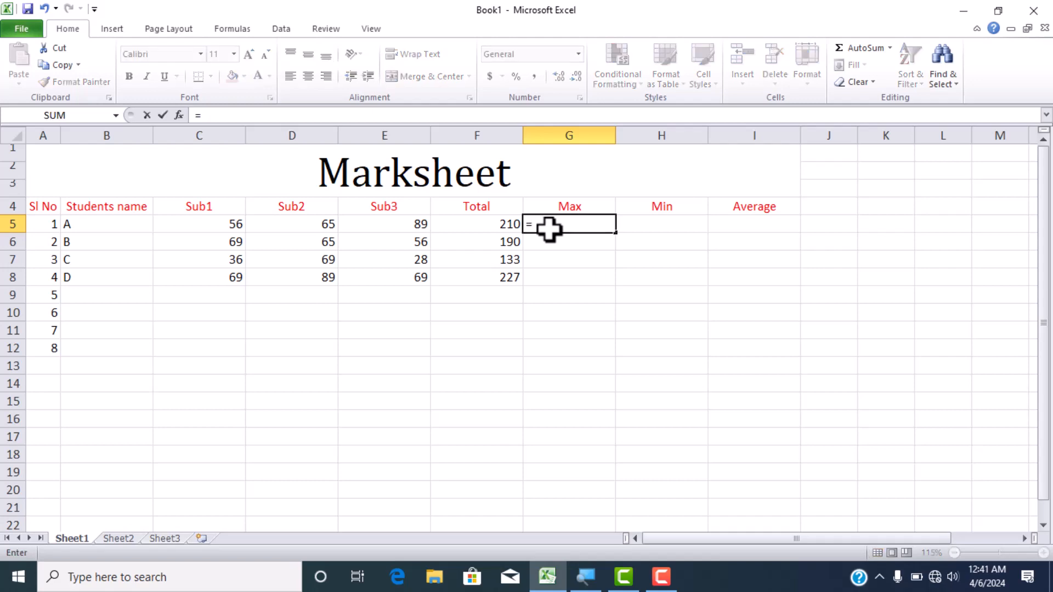
{"action": "type", "text": "max"}
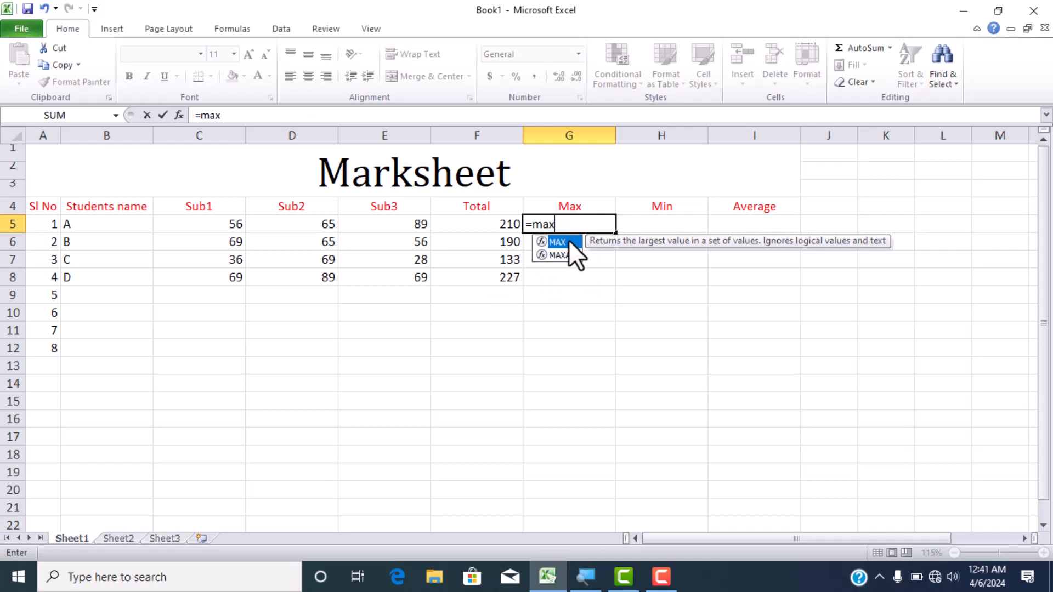
{"action": "double_click", "coordinate": [569, 241]}
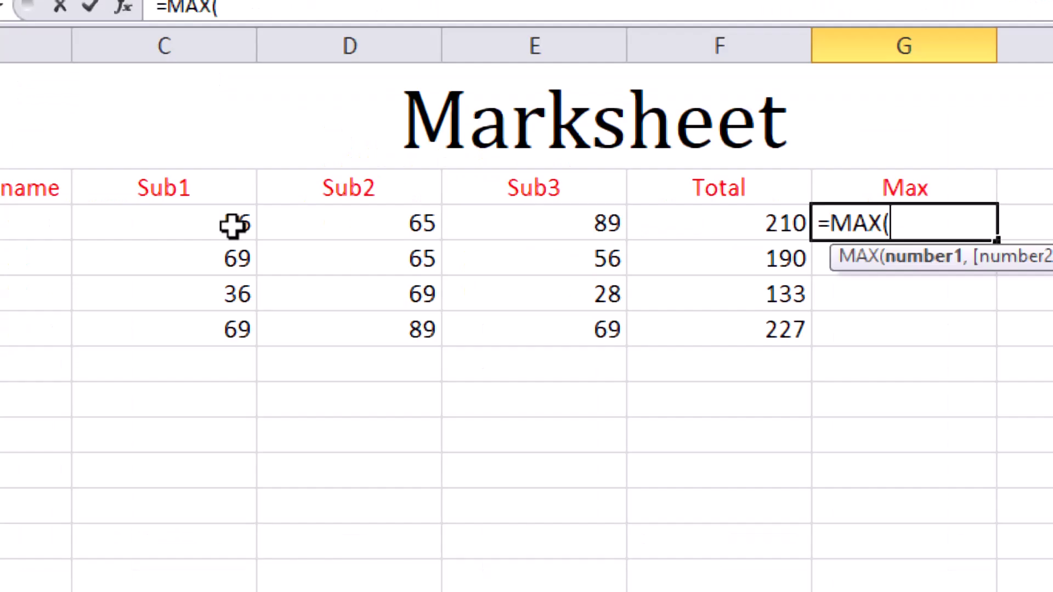
{"action": "left_click_drag", "start_coordinate": [233, 225], "coordinate": [309, 219]}
{"action": "left_click_drag", "start_coordinate": [382, 214], "coordinate": [423, 225]}
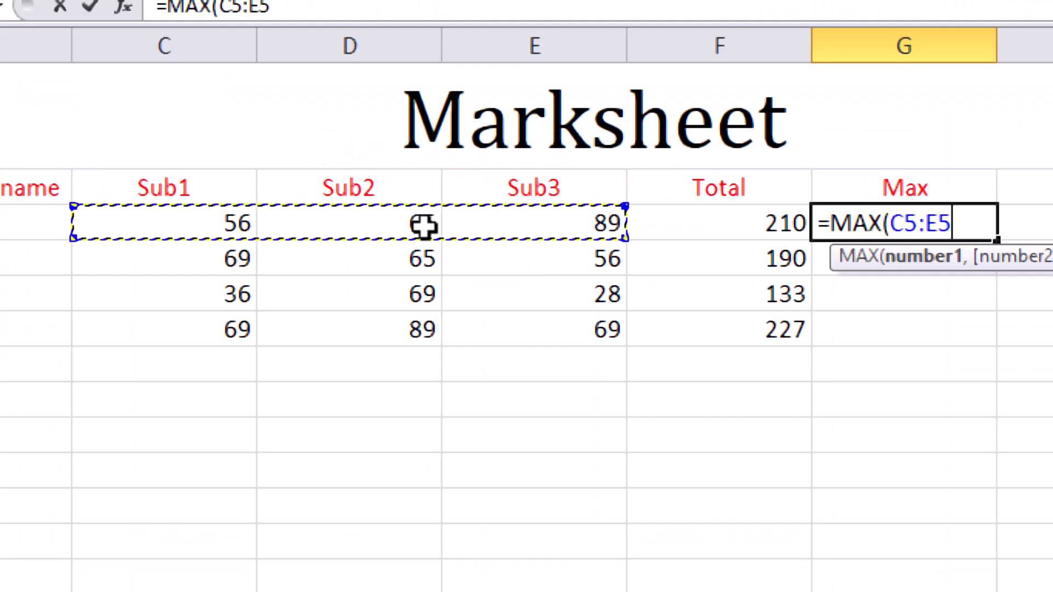
{"action": "key", "text": "Return"}
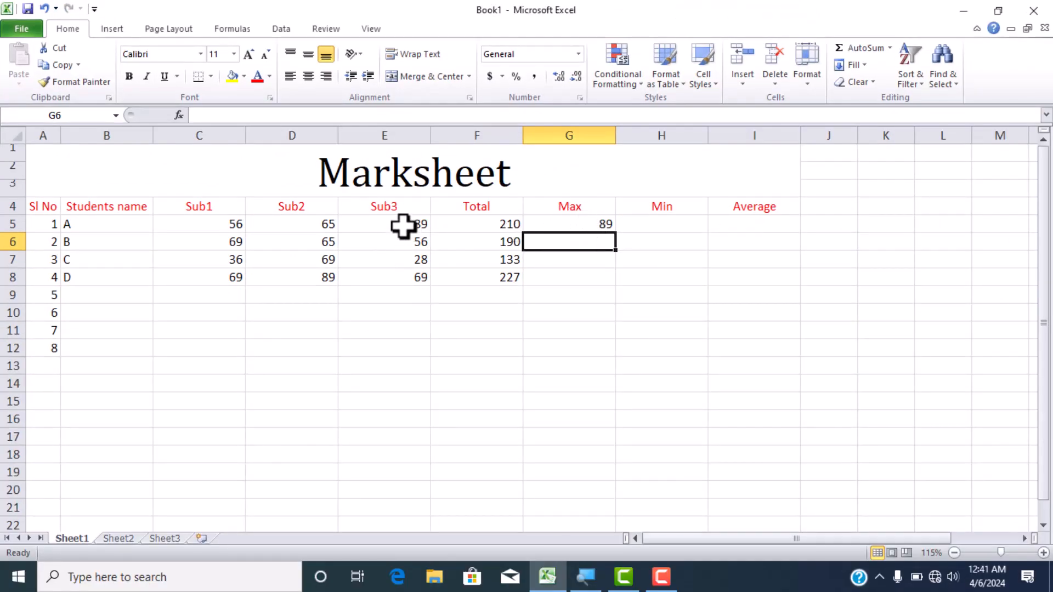
- Extend the MAX formula from G5 through G8 with AutoFill, and check the copied formula in G6
{"action": "left_click", "coordinate": [577, 220]}
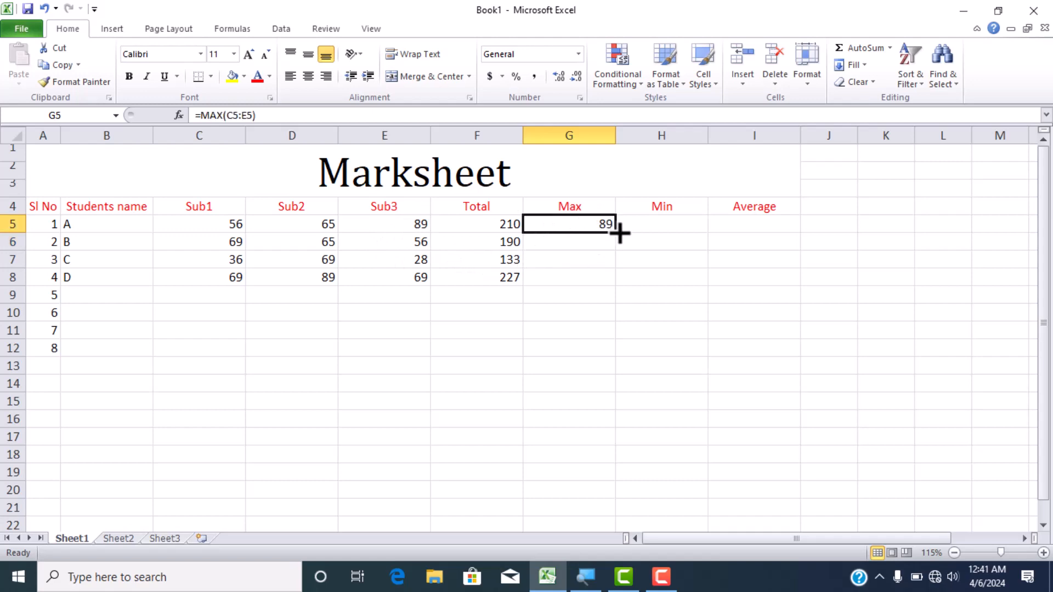
{"action": "left_click_drag", "start_coordinate": [615, 233], "coordinate": [616, 286]}
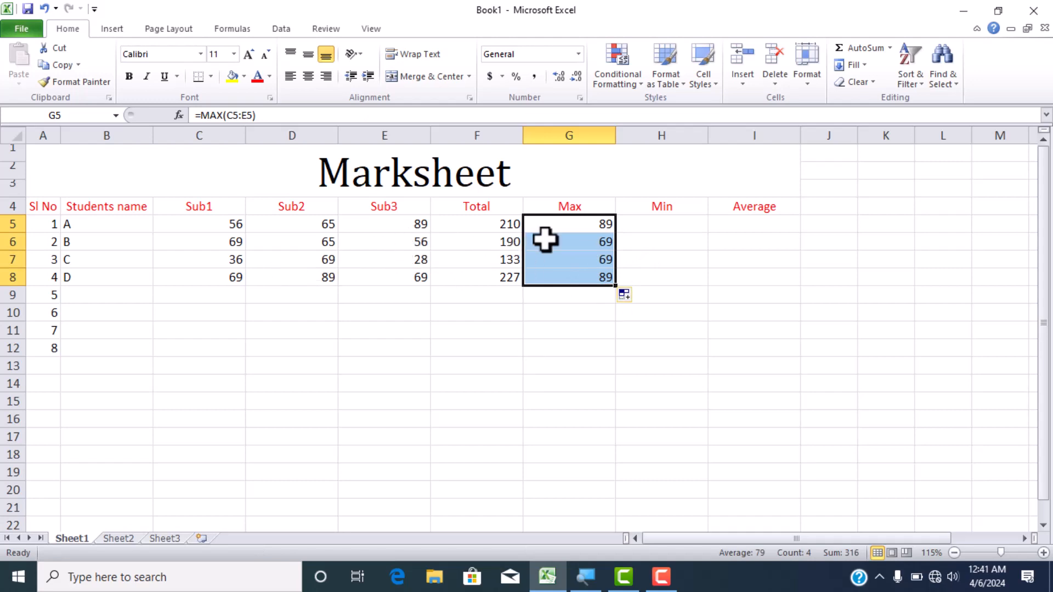
{"action": "left_click", "coordinate": [586, 242]}
{"action": "double_click", "coordinate": [586, 242]}
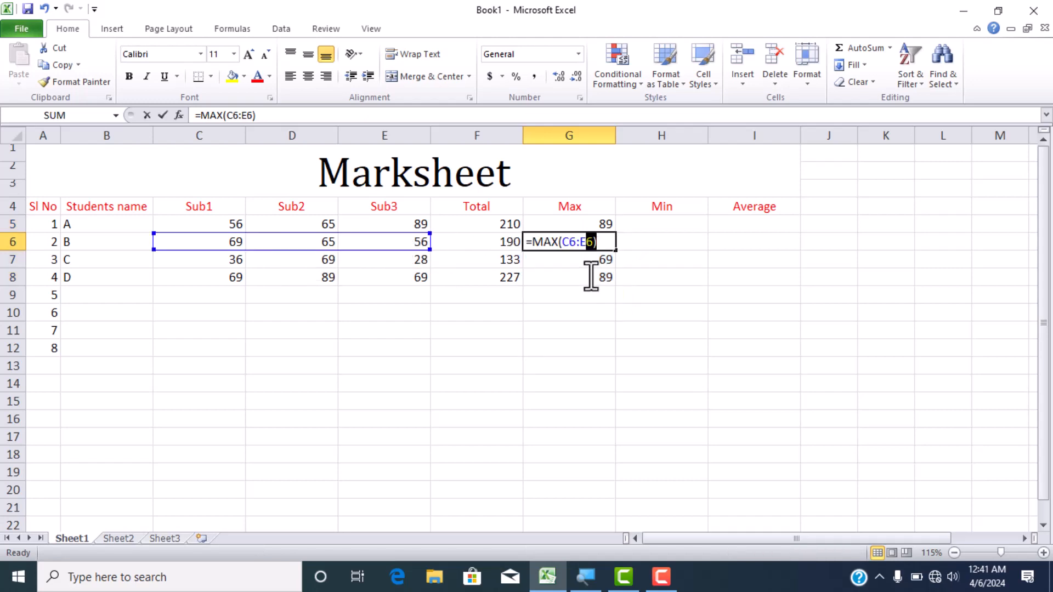
{"action": "left_click", "coordinate": [646, 253]}
- Clear G6:G8 and copy the MAX formula from G5 into those cells with Fill Down
{"action": "left_click_drag", "start_coordinate": [613, 244], "coordinate": [595, 271]}
{"action": "key", "text": "Delete"}
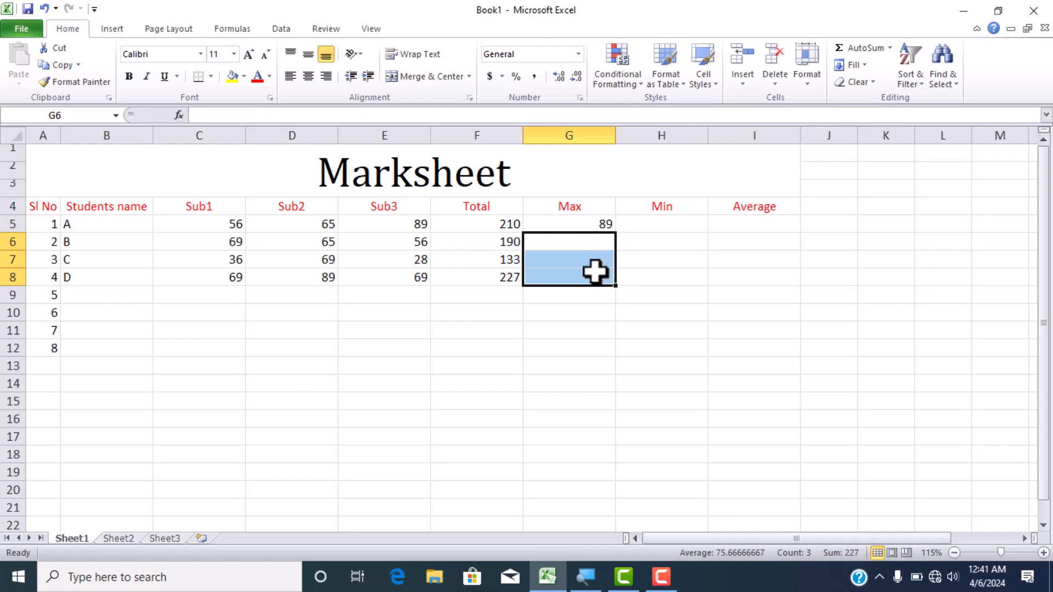
{"action": "left_click_drag", "start_coordinate": [598, 228], "coordinate": [596, 271]}
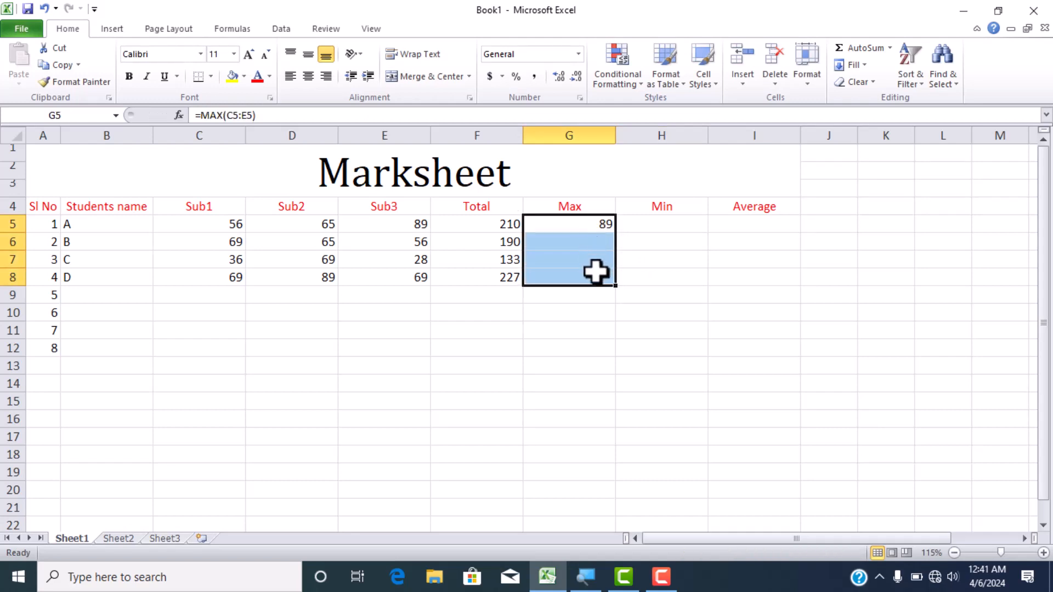
{"action": "key", "text": "ctrl+d"}
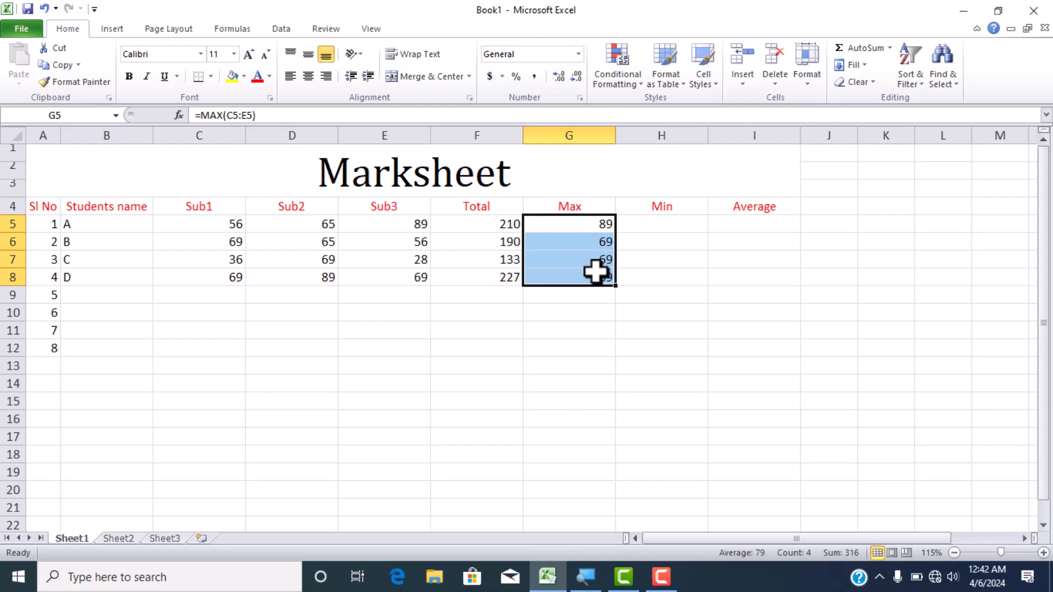
- Clear the maximum mark formulas for all four students from G5:G8
{"action": "left_click_drag", "start_coordinate": [608, 238], "coordinate": [603, 273]}
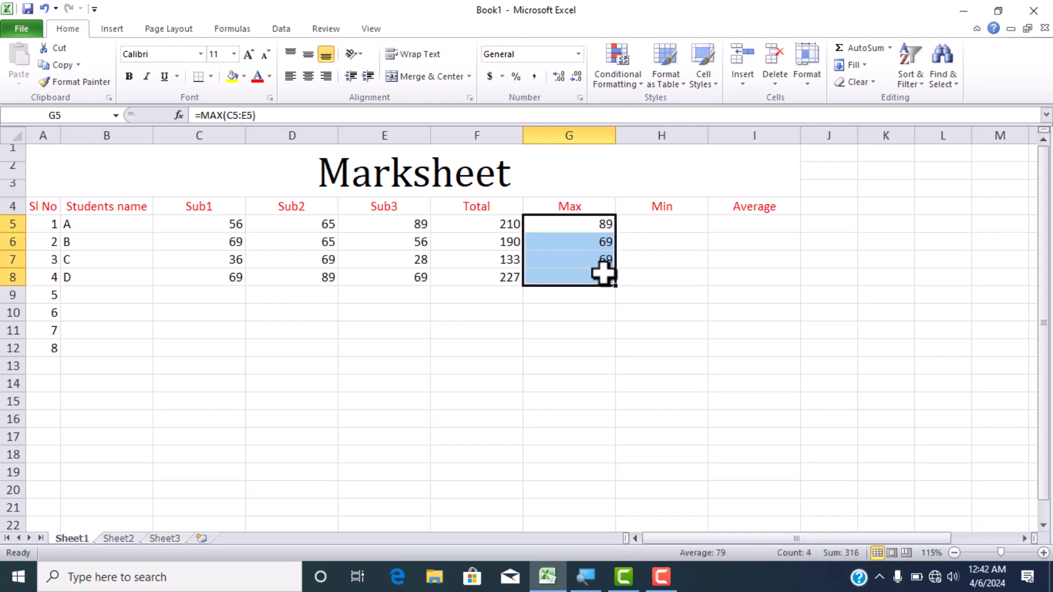
{"action": "key", "text": "Delete"}
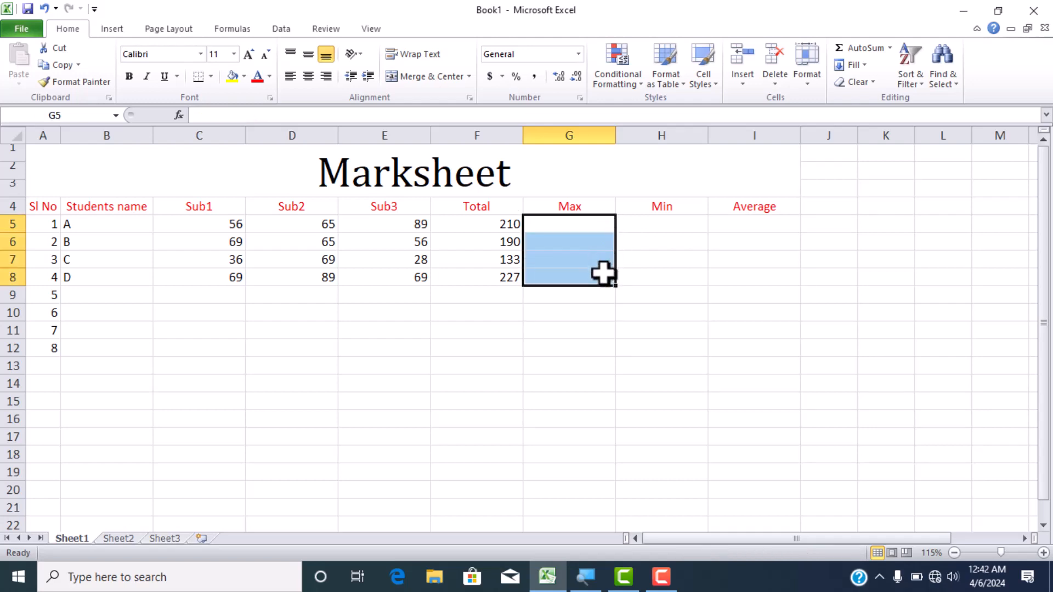
- Calculate student A's highest mark in G5 with AutoSum's Max function over C5:E5, and clear the formula again
{"action": "left_click", "coordinate": [571, 226]}
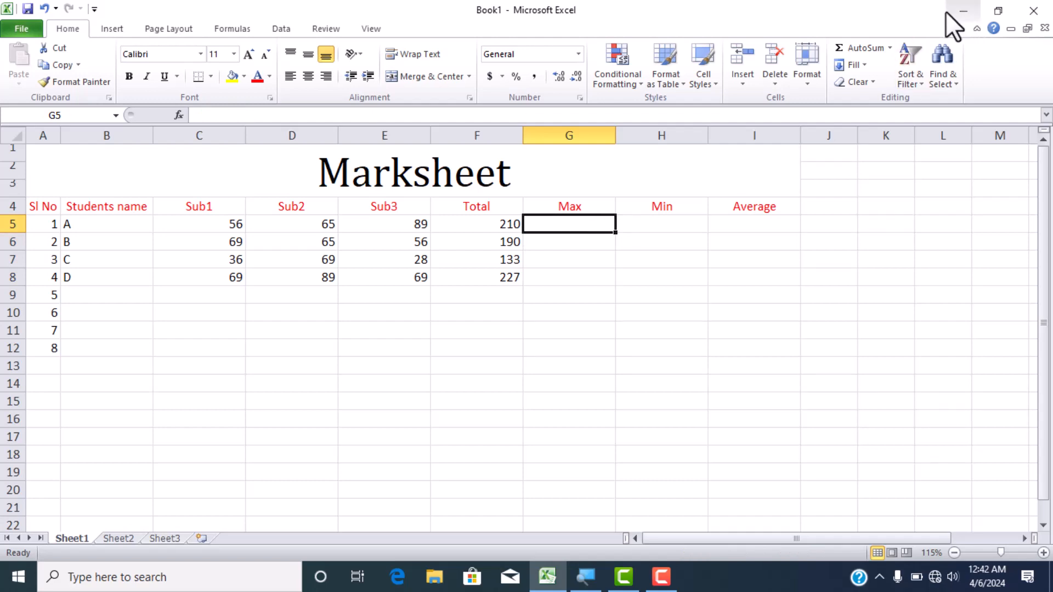
{"action": "left_click", "coordinate": [890, 49]}
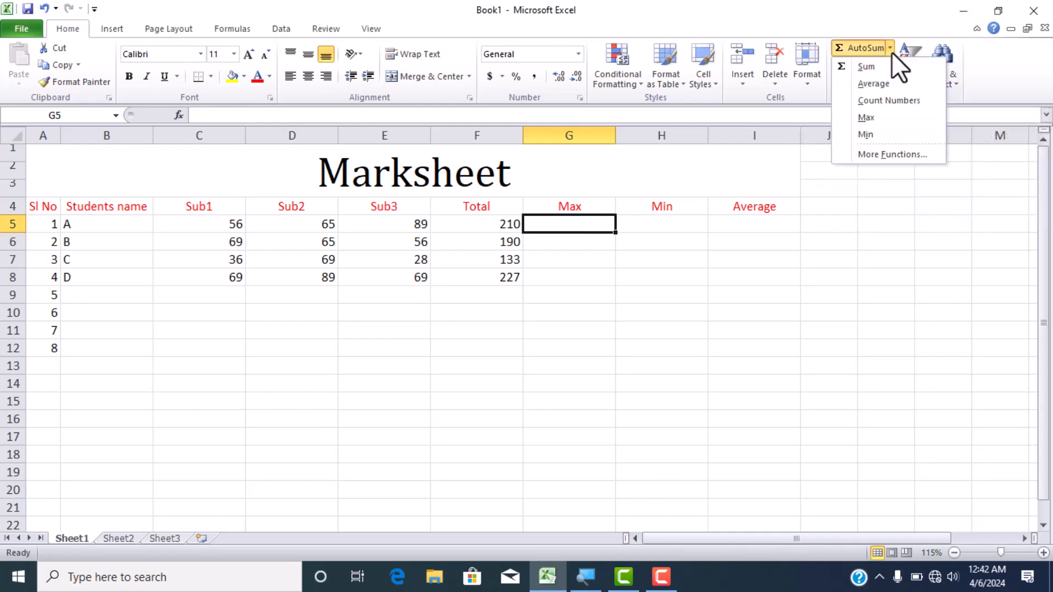
{"action": "left_click", "coordinate": [867, 117]}
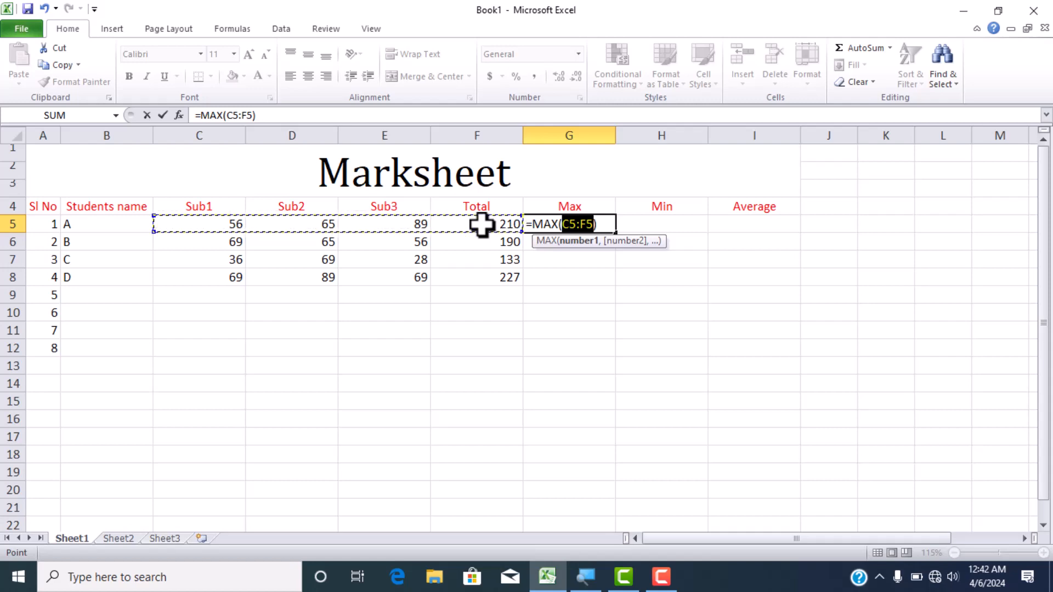
{"action": "key", "text": "shift+Left"}
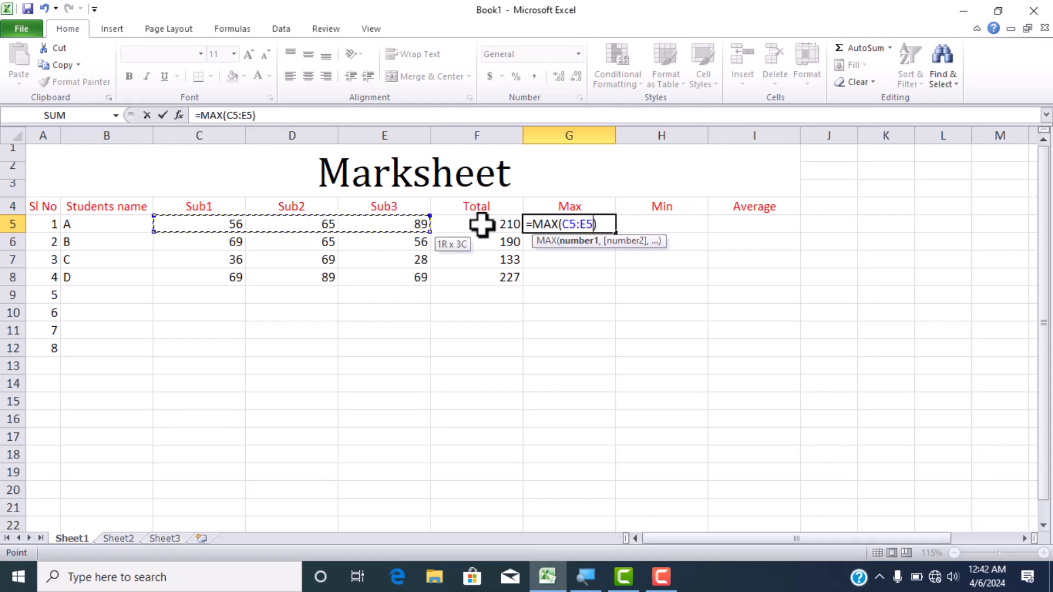
{"action": "key", "text": "Return"}
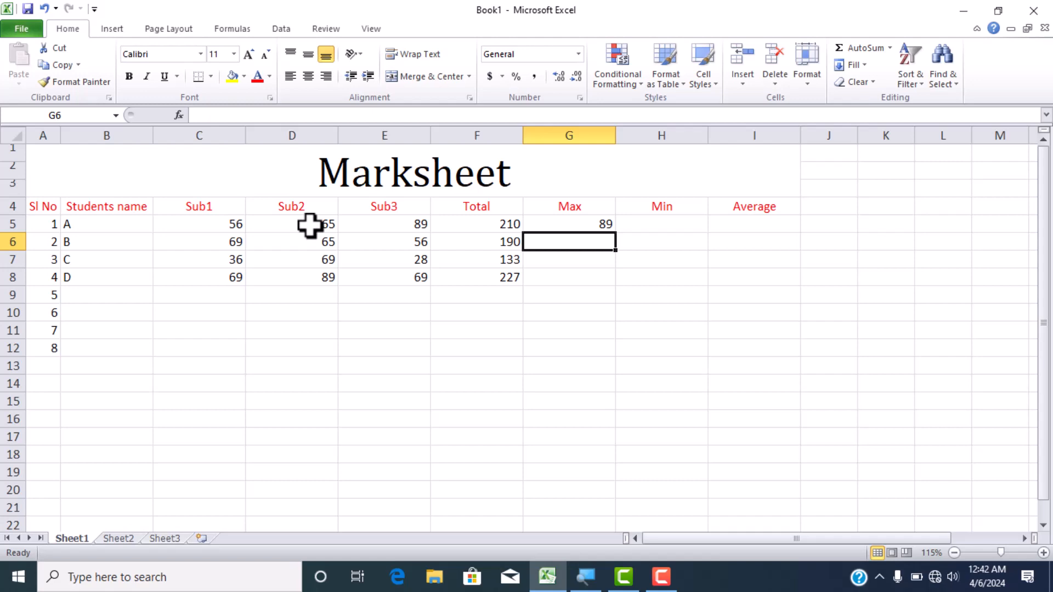
{"action": "left_click", "coordinate": [570, 224]}
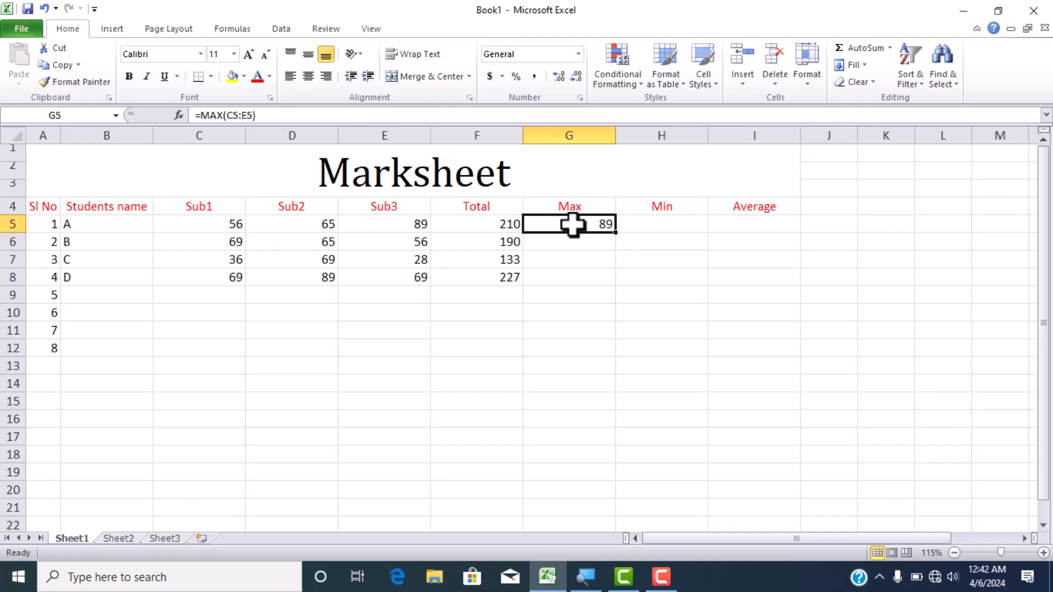
{"action": "key", "text": "Delete"}
- Insert AutoSum's Max function in G5 over C5:E5 and extend the formula through G8 with AutoFill
{"action": "key", "text": "alt+h"}
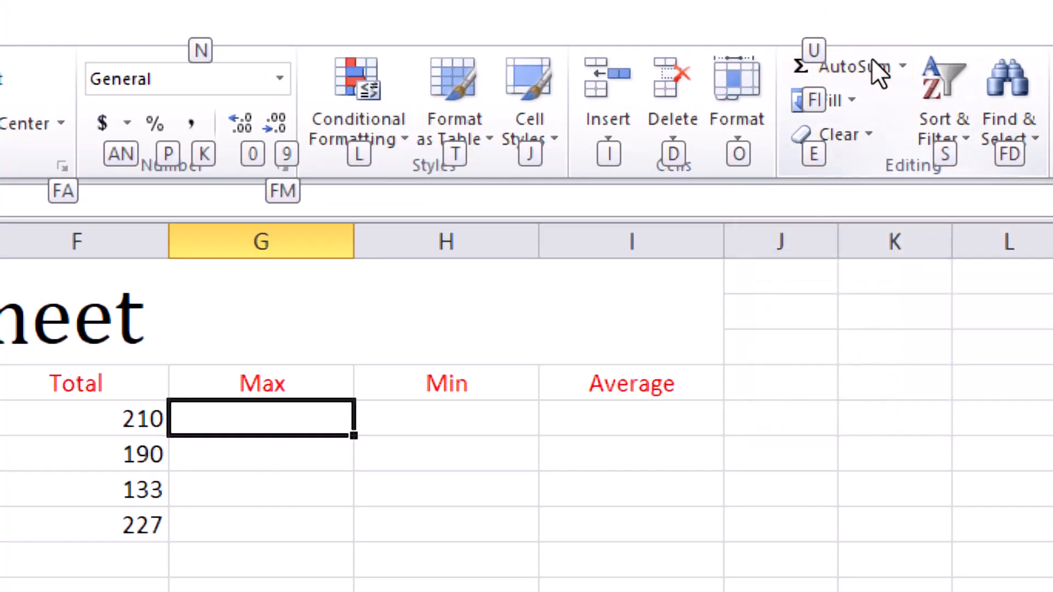
{"action": "key", "text": "u"}
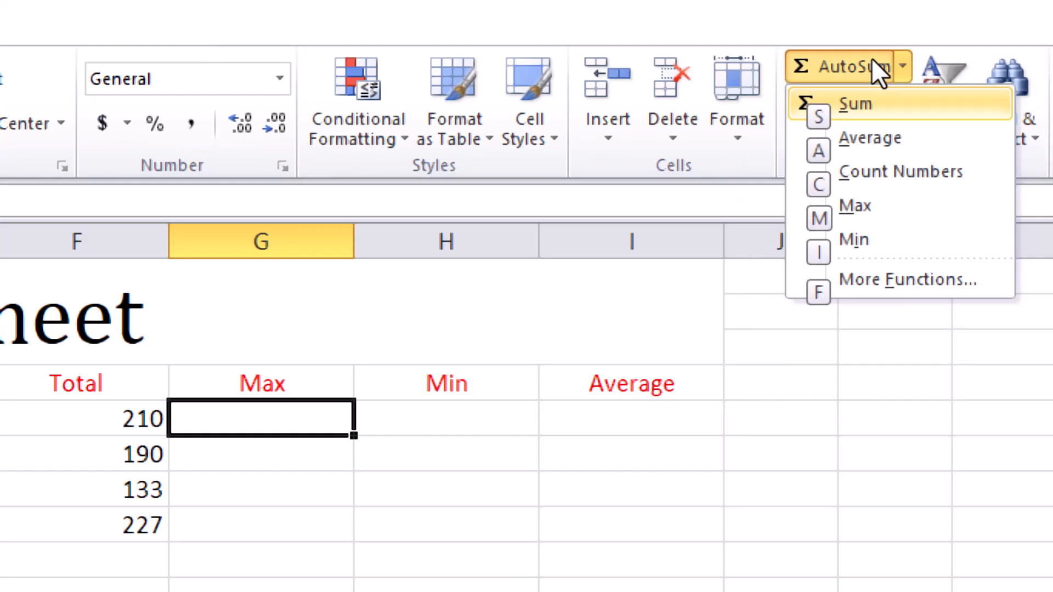
{"action": "key", "text": "Down"}
{"action": "key", "text": "Down"}
{"action": "key", "text": "Down"}
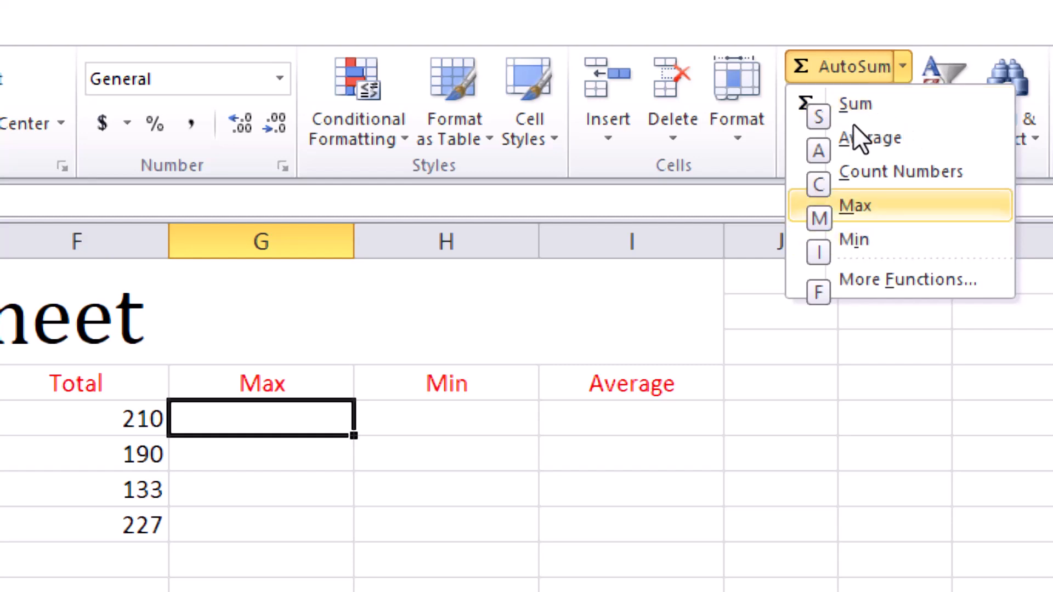
{"action": "key", "text": "Return"}
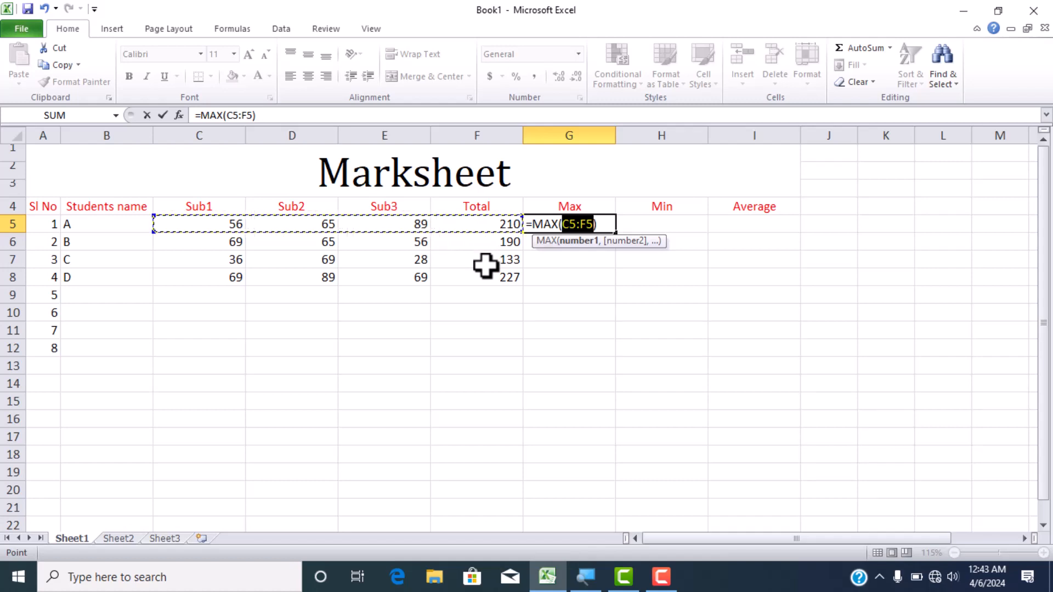
{"action": "key", "text": "shift+Left"}
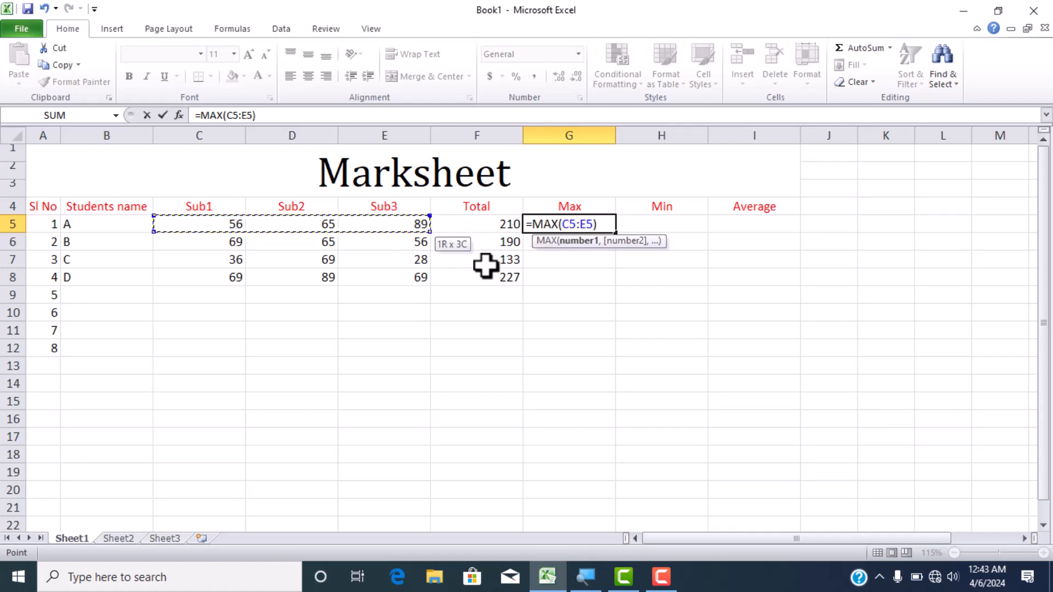
{"action": "key", "text": "Return"}
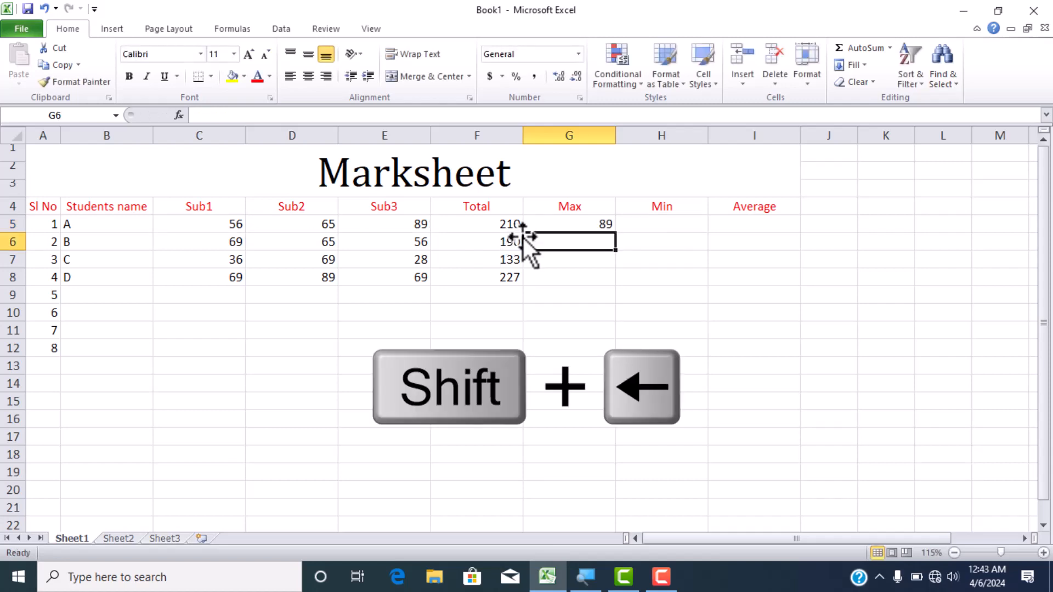
{"action": "left_click", "coordinate": [588, 219]}
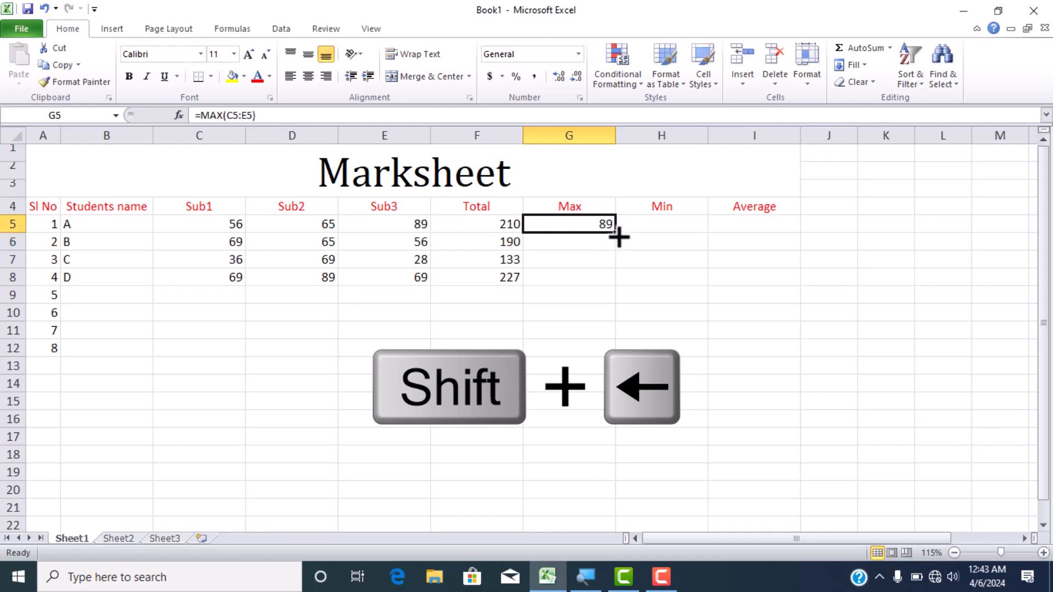
{"action": "left_click_drag", "start_coordinate": [615, 233], "coordinate": [607, 282]}
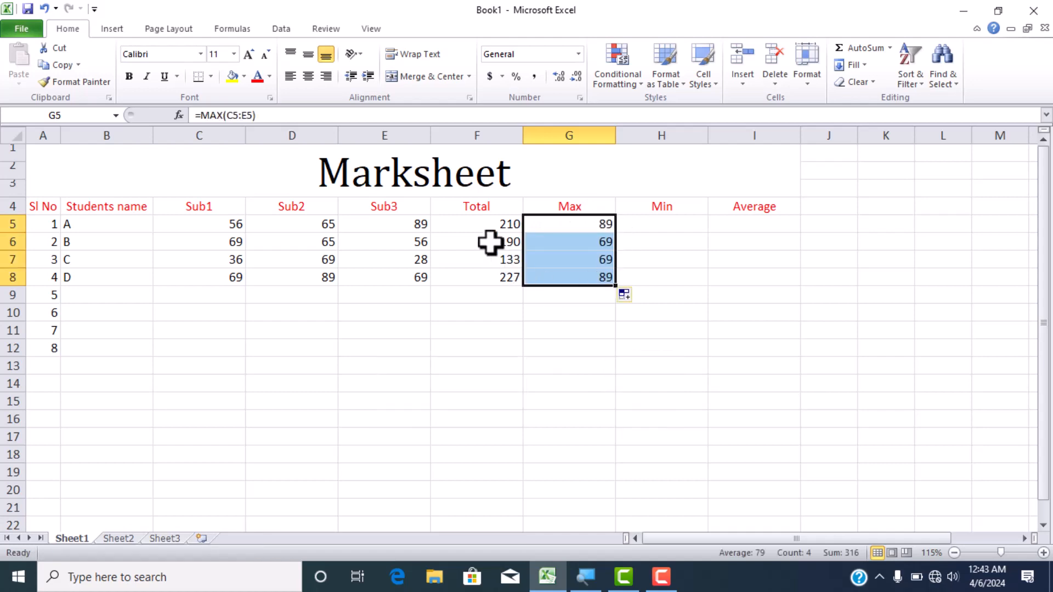
- Clear the total formulas for all four students from F5:F8
{"action": "left_click_drag", "start_coordinate": [484, 223], "coordinate": [496, 264]}
{"action": "left_click_drag", "start_coordinate": [495, 271], "coordinate": [494, 270]}
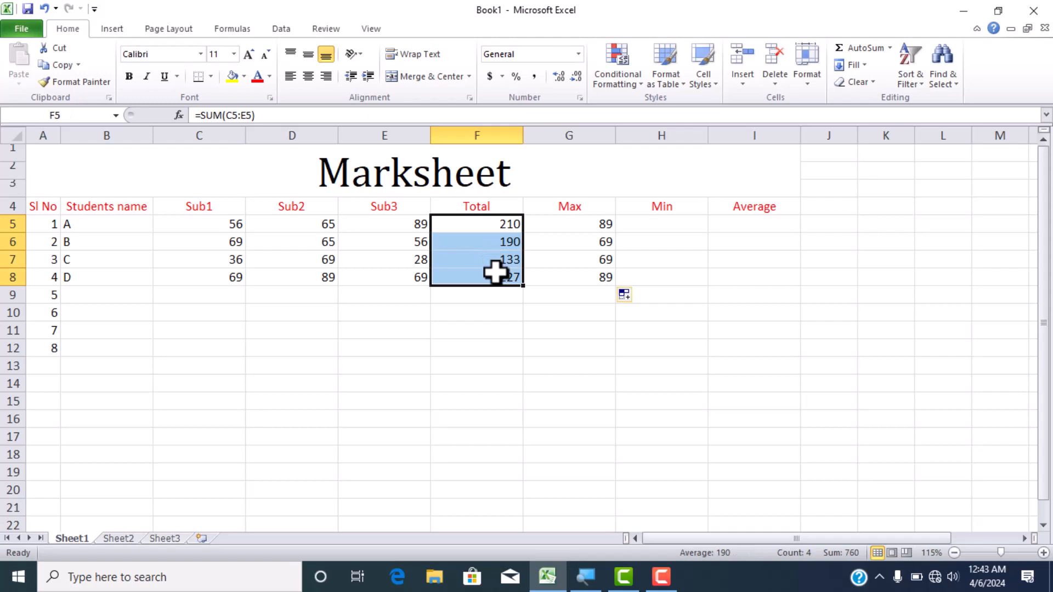
{"action": "key", "text": "Delete"}
- Insert AutoSum's Sum function in F5 over C5:E5 and extend the formula through F8 with AutoFill
{"action": "left_click", "coordinate": [486, 227]}
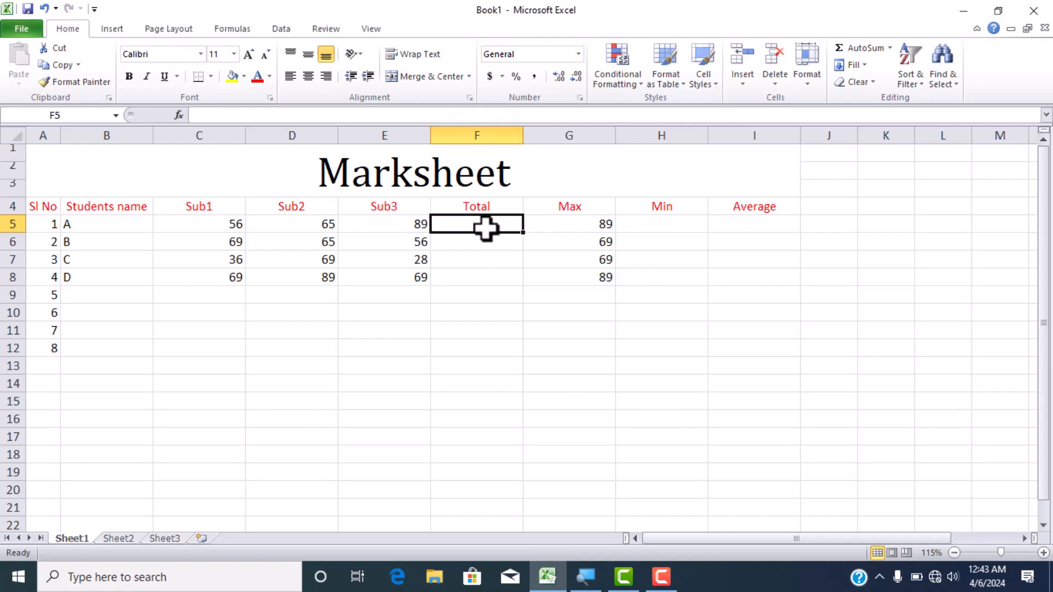
{"action": "key", "text": "alt+h"}
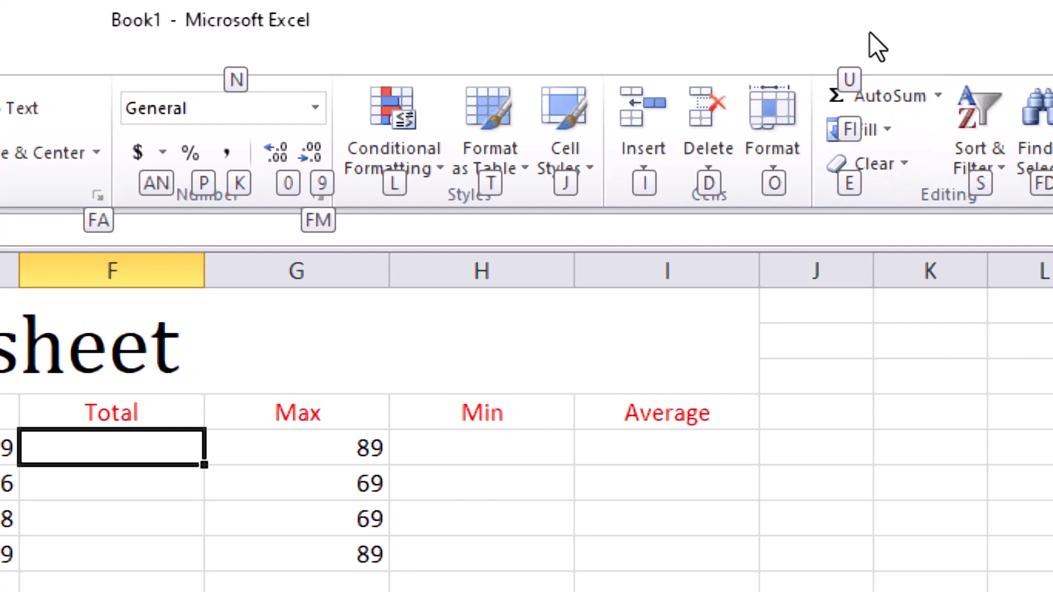
{"action": "key", "text": "u"}
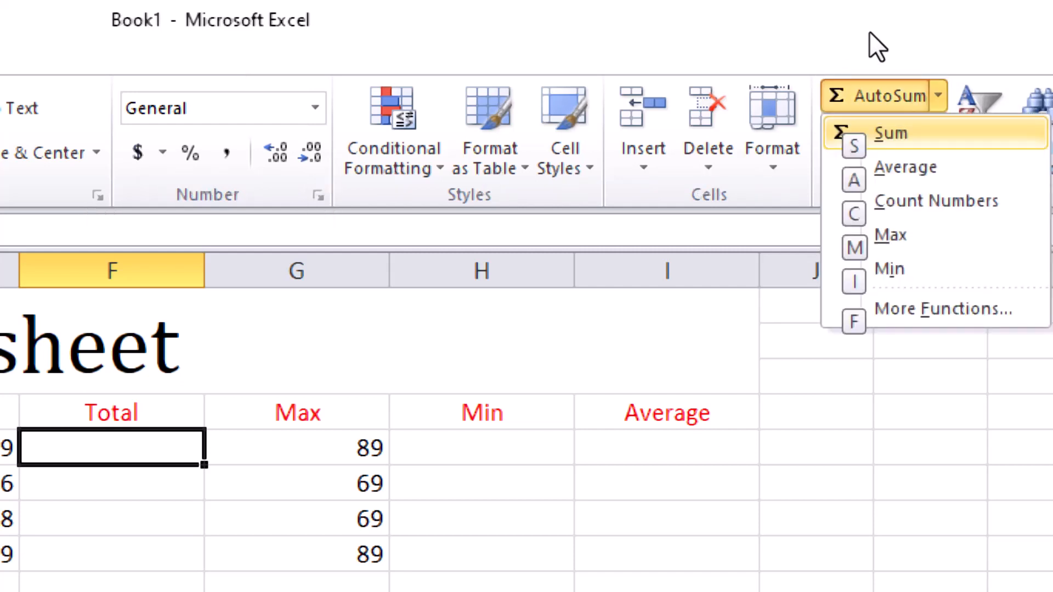
{"action": "key", "text": "Down"}
{"action": "key", "text": "Down"}
{"action": "key", "text": "Up"}
{"action": "key", "text": "Up"}
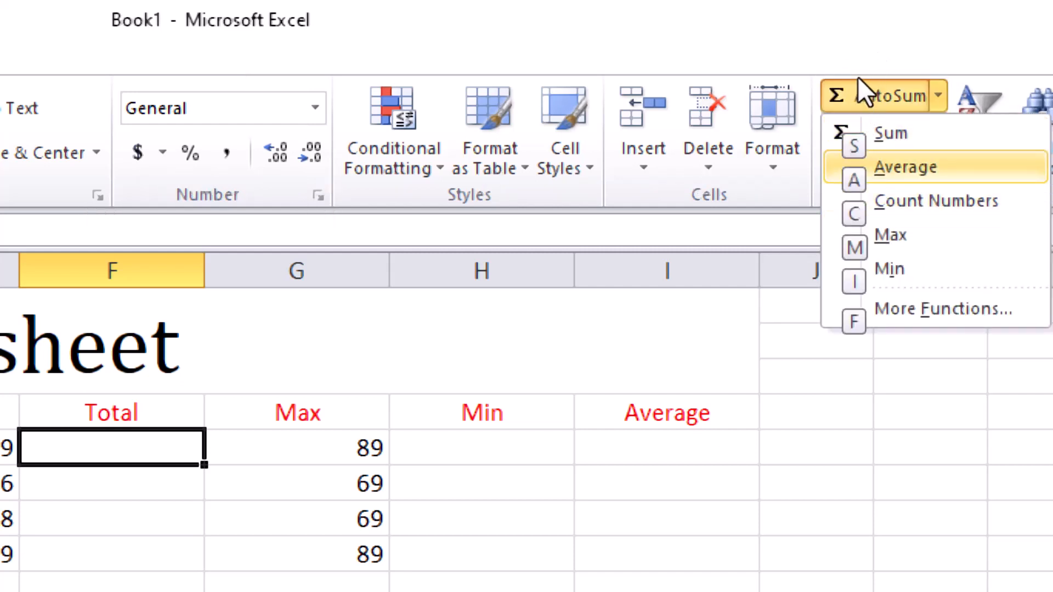
{"action": "key", "text": "Return"}
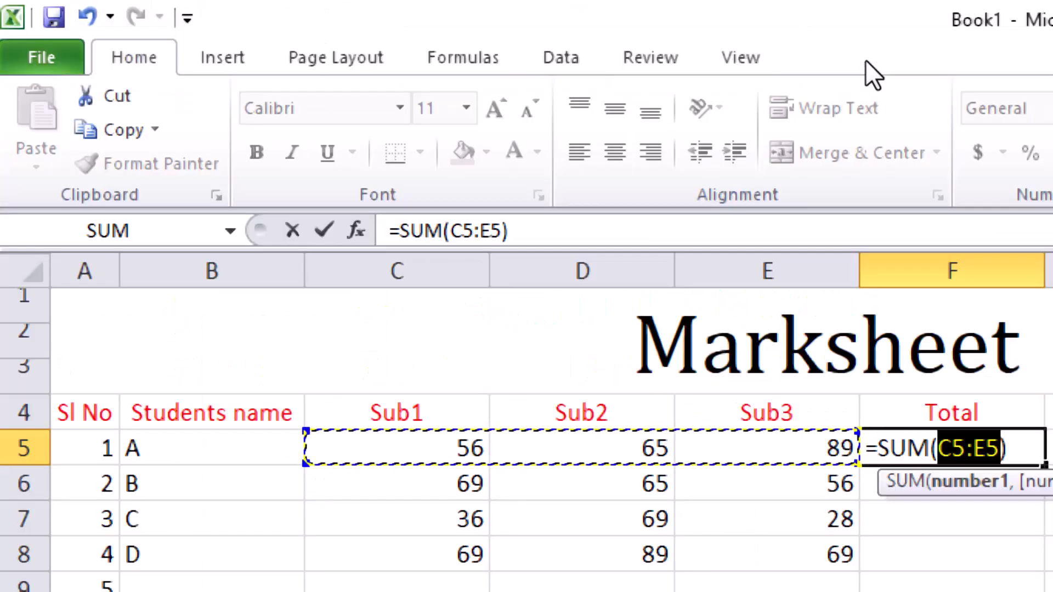
{"action": "key", "text": "Return"}
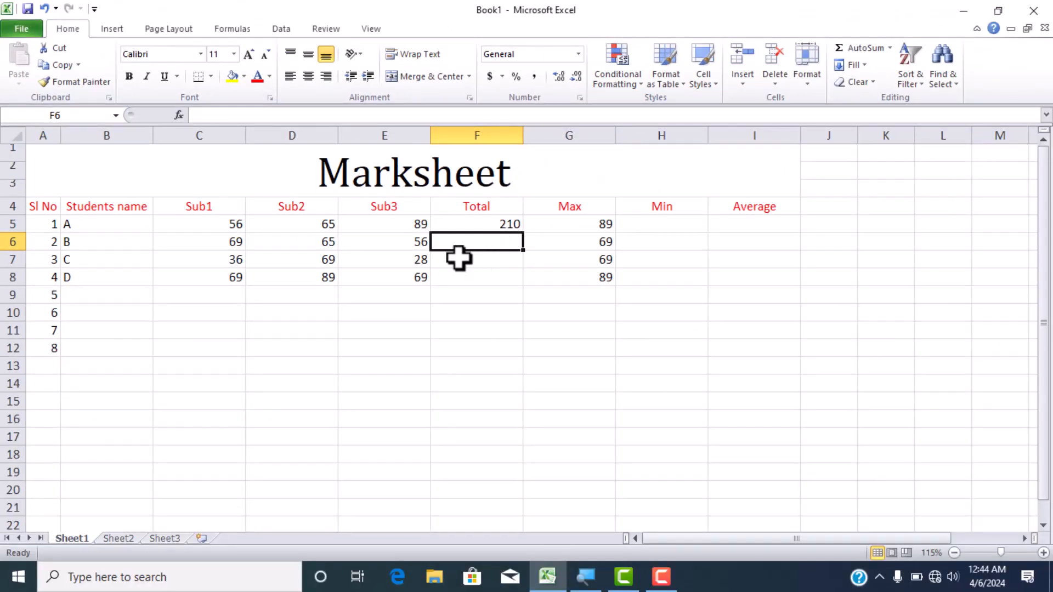
{"action": "left_click", "coordinate": [487, 223]}
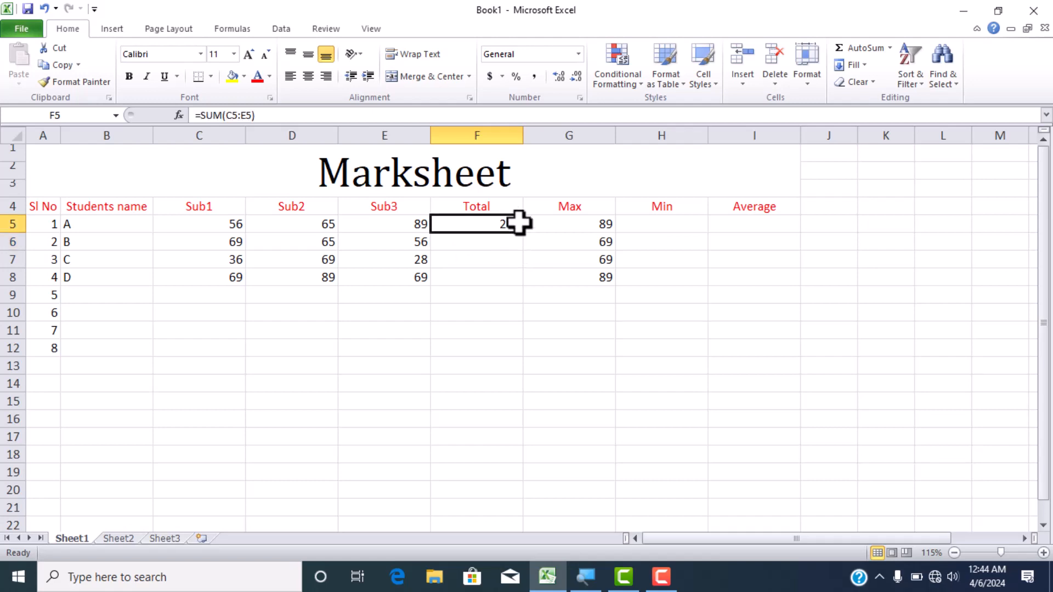
{"action": "left_click_drag", "start_coordinate": [522, 233], "coordinate": [511, 278]}
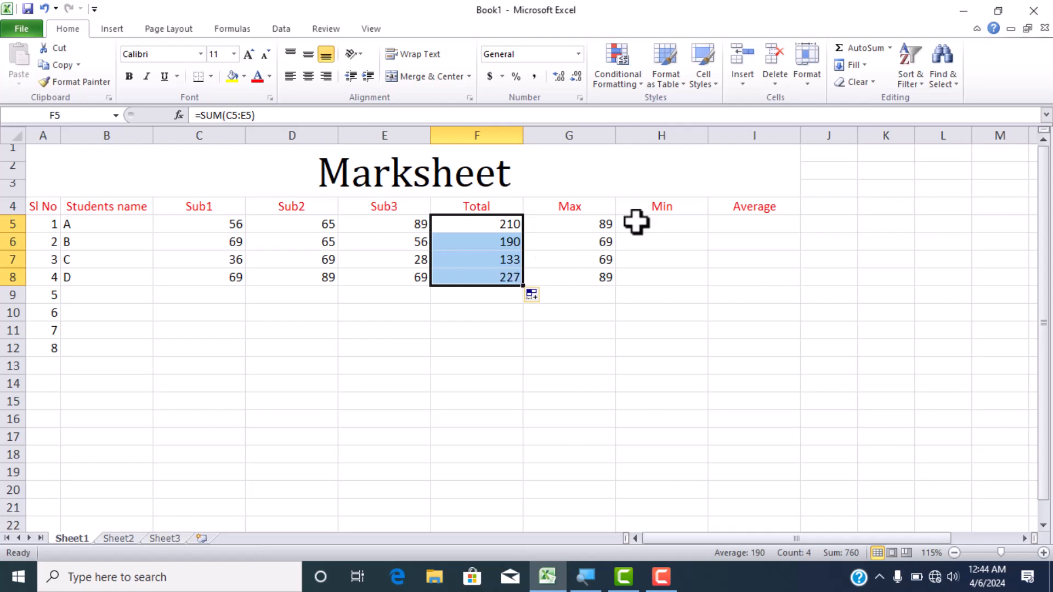
- Calculate student A's lowest mark in H5 by entering the MIN function over C5:E5
{"action": "left_click", "coordinate": [698, 221]}
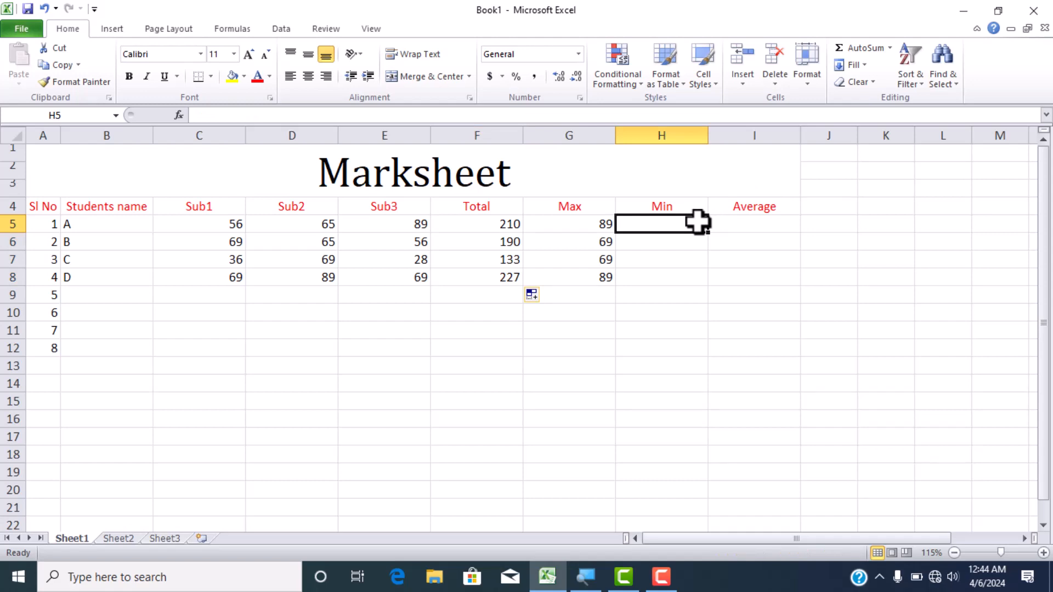
{"action": "type", "text": "="}
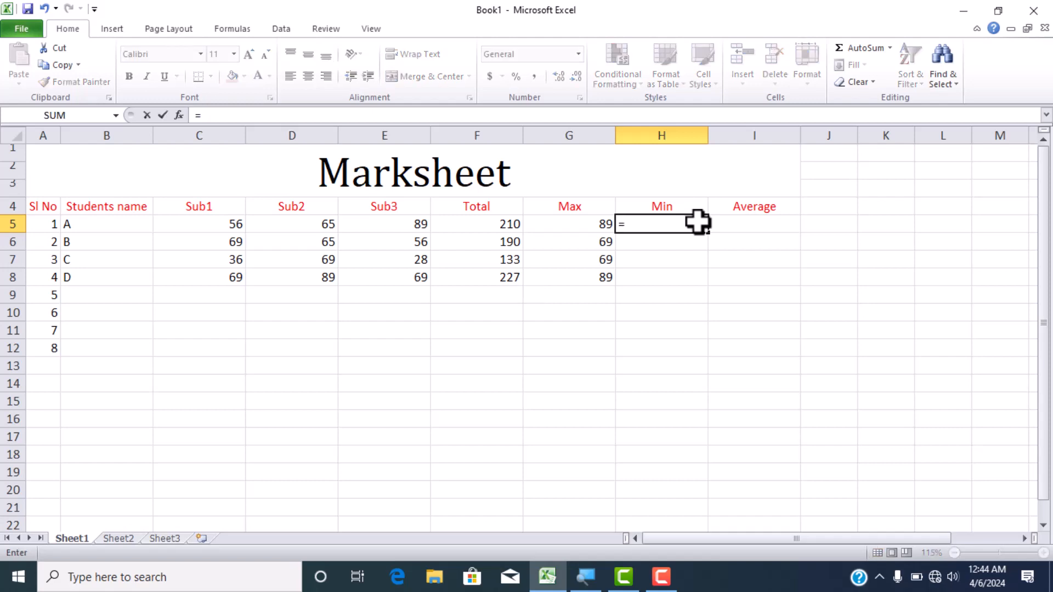
{"action": "type", "text": "min"}
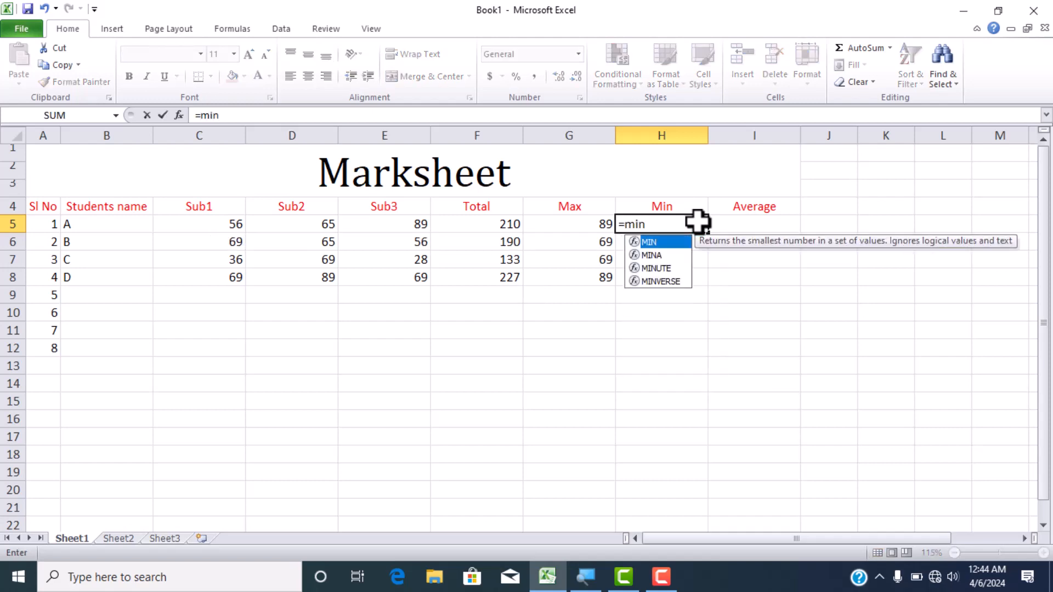
{"action": "double_click", "coordinate": [664, 241]}
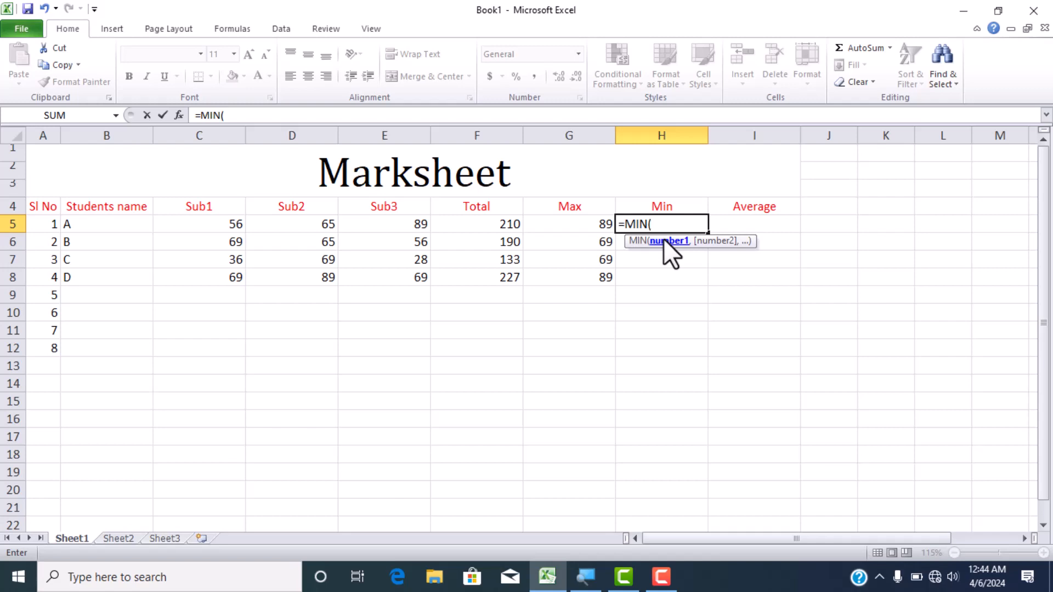
{"action": "left_click", "coordinate": [239, 226]}
{"action": "left_click_drag", "start_coordinate": [240, 225], "coordinate": [384, 225]}
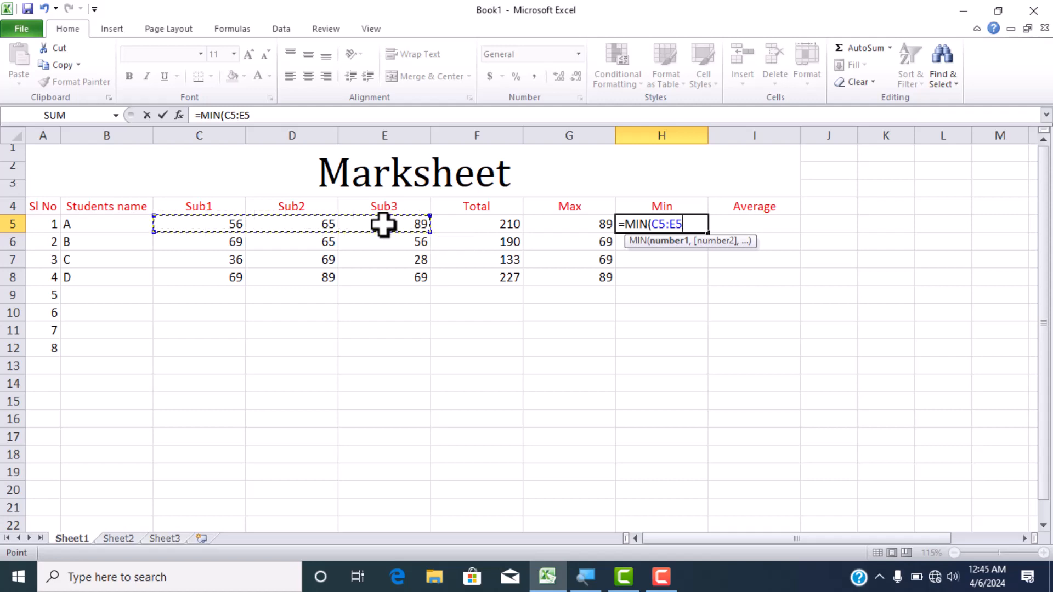
{"action": "key", "text": "Return"}
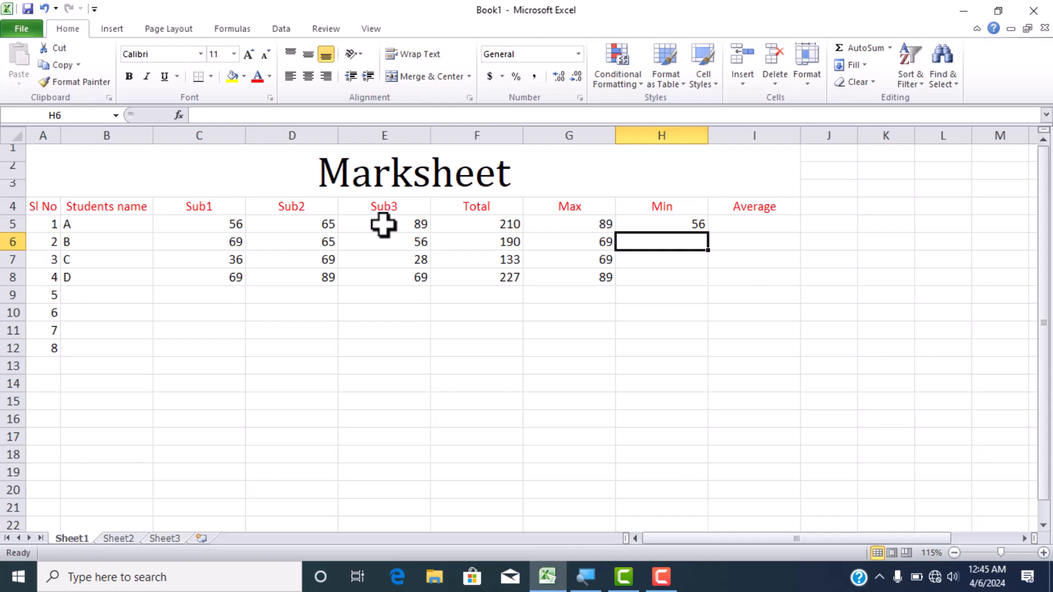
- Extend the MIN formula from H5 through H8 with AutoFill, and clear H5:H8 again
{"action": "left_click", "coordinate": [674, 225]}
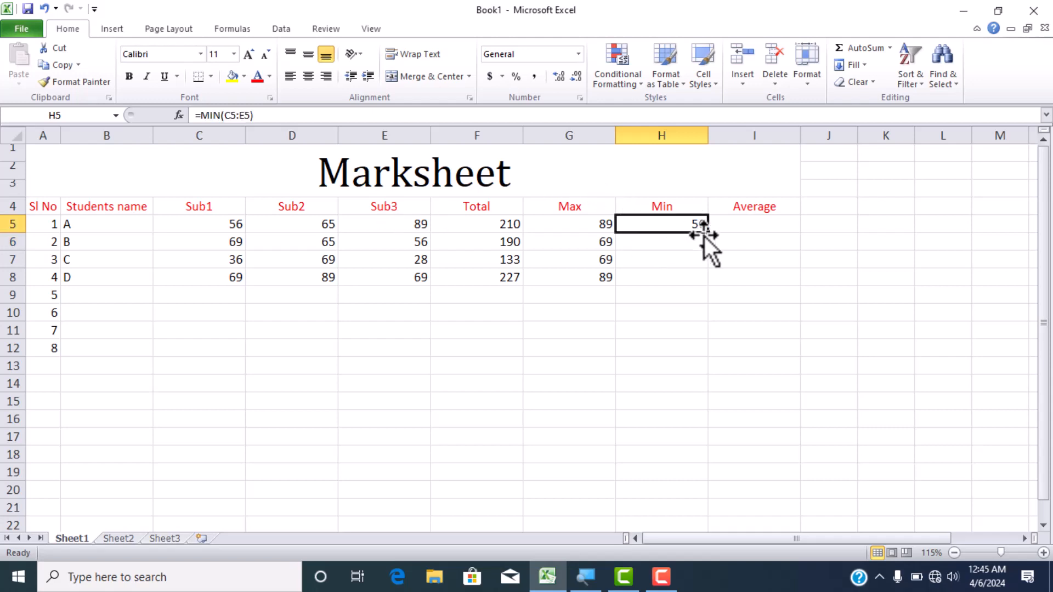
{"action": "left_click_drag", "start_coordinate": [708, 234], "coordinate": [696, 279]}
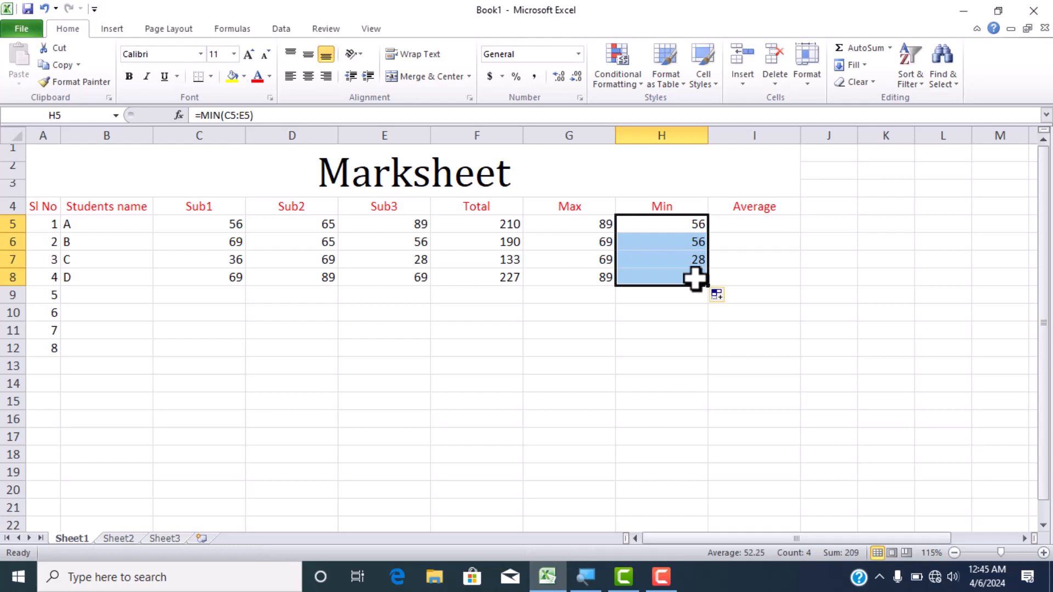
{"action": "key", "text": "Delete"}
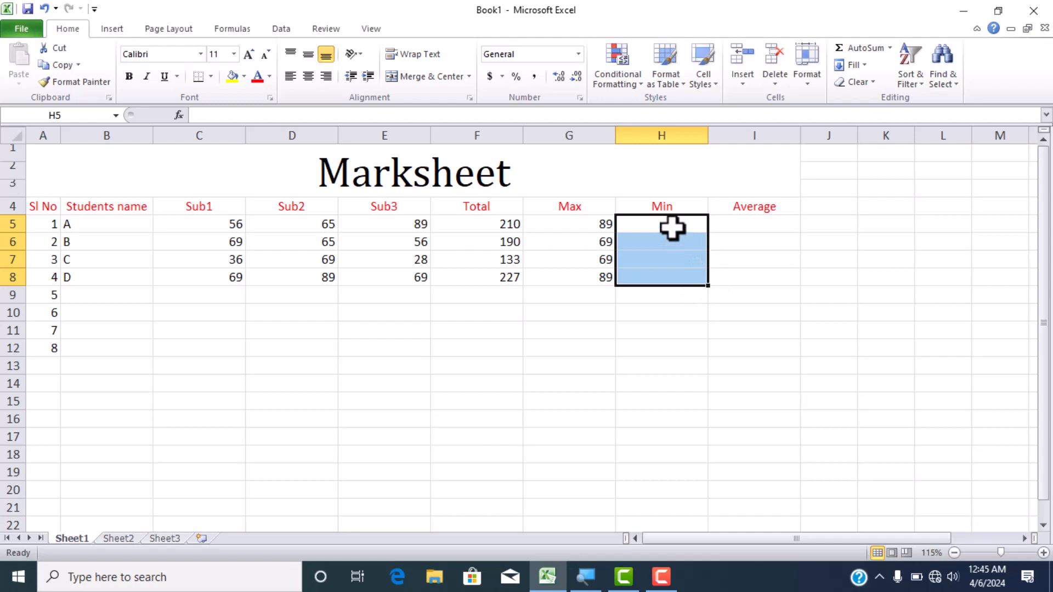
- Insert AutoSum's Min function in H5 over C5:E5, and clear H5 again
{"action": "left_click", "coordinate": [673, 226]}
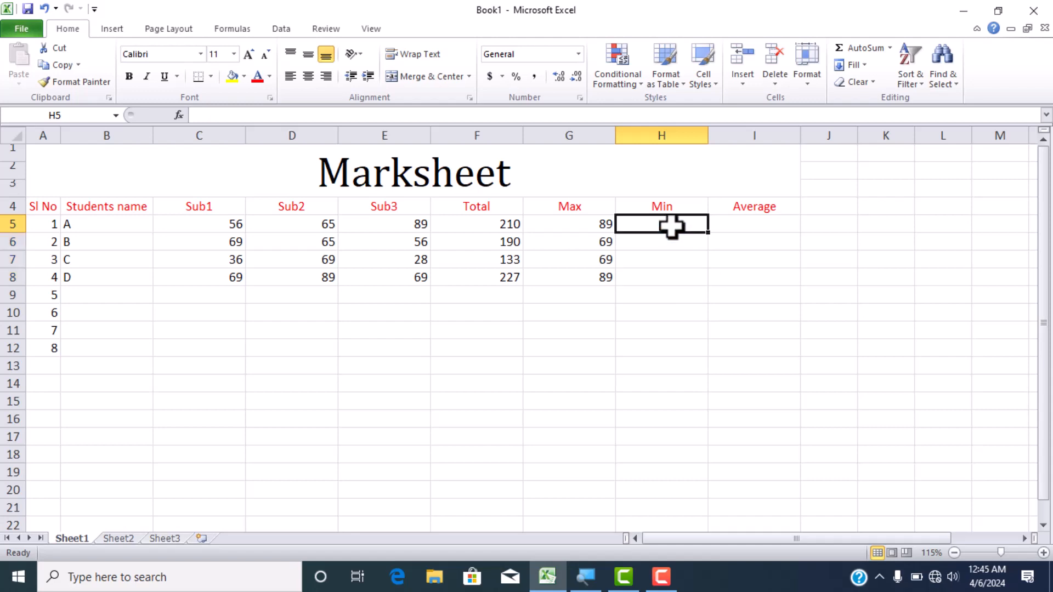
{"action": "left_click", "coordinate": [892, 48]}
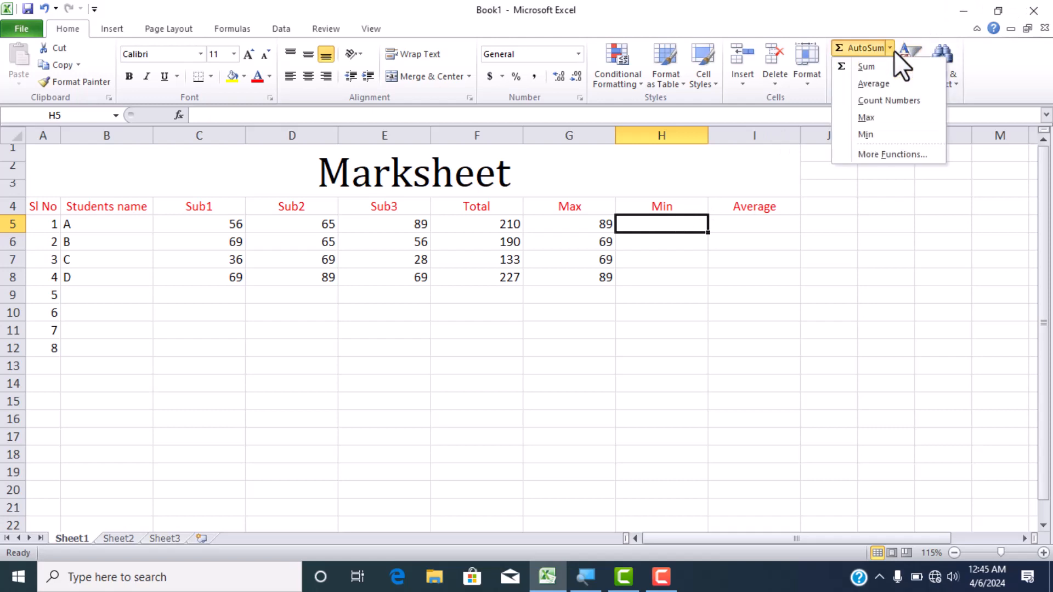
{"action": "left_click", "coordinate": [868, 136]}
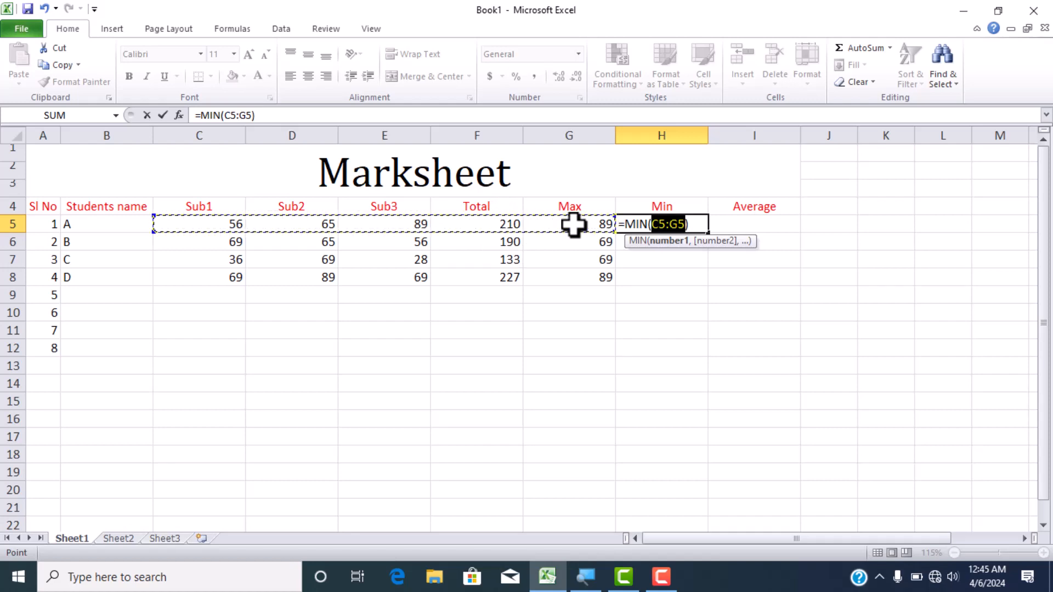
{"action": "key", "text": "shift+Left"}
{"action": "key", "text": "shift+Left"}
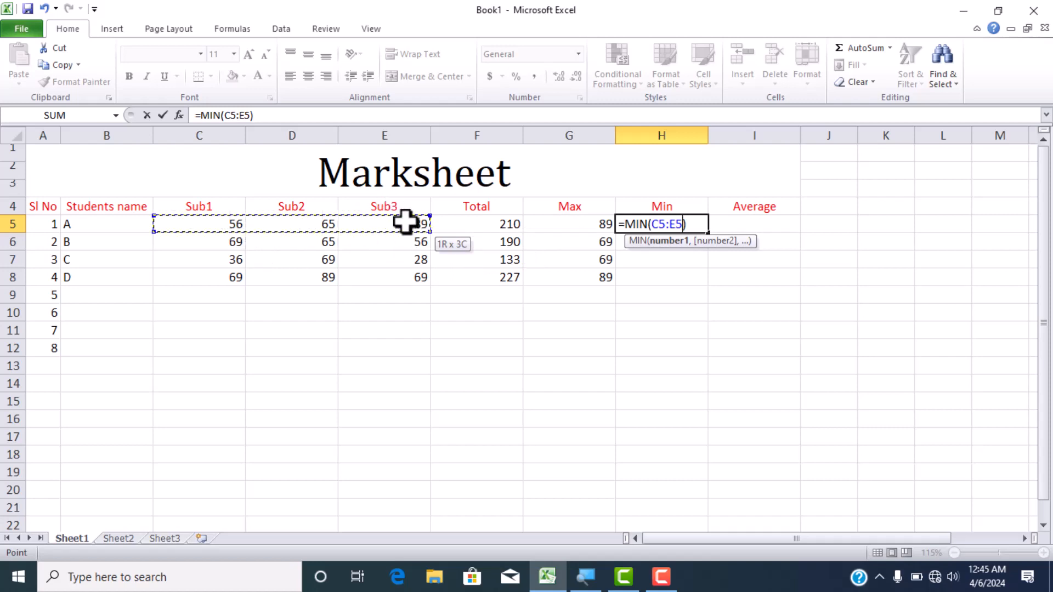
{"action": "key", "text": "Return"}
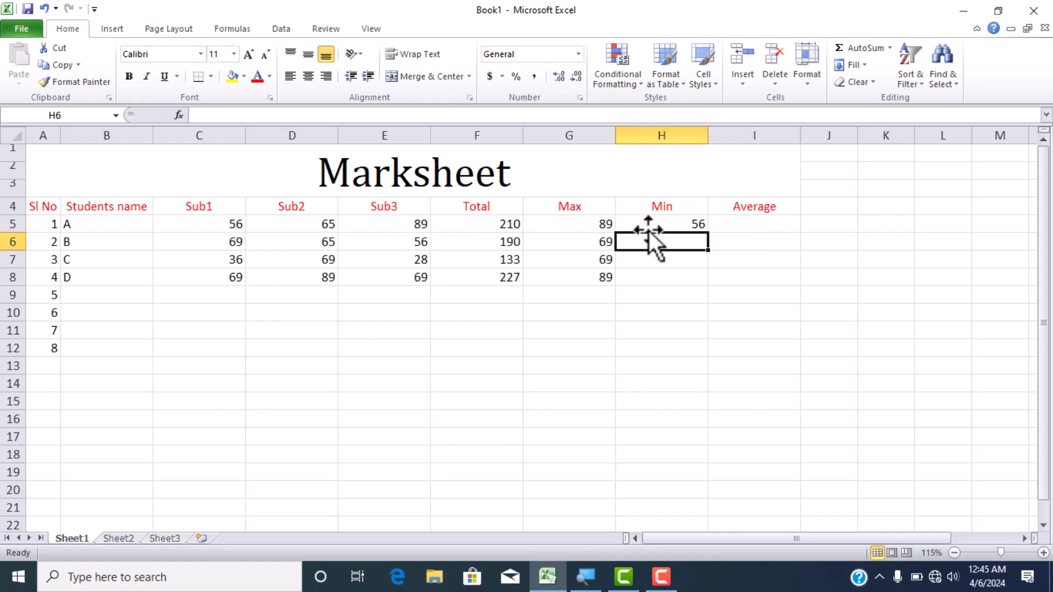
{"action": "left_click", "coordinate": [662, 221]}
{"action": "key", "text": "Delete"}
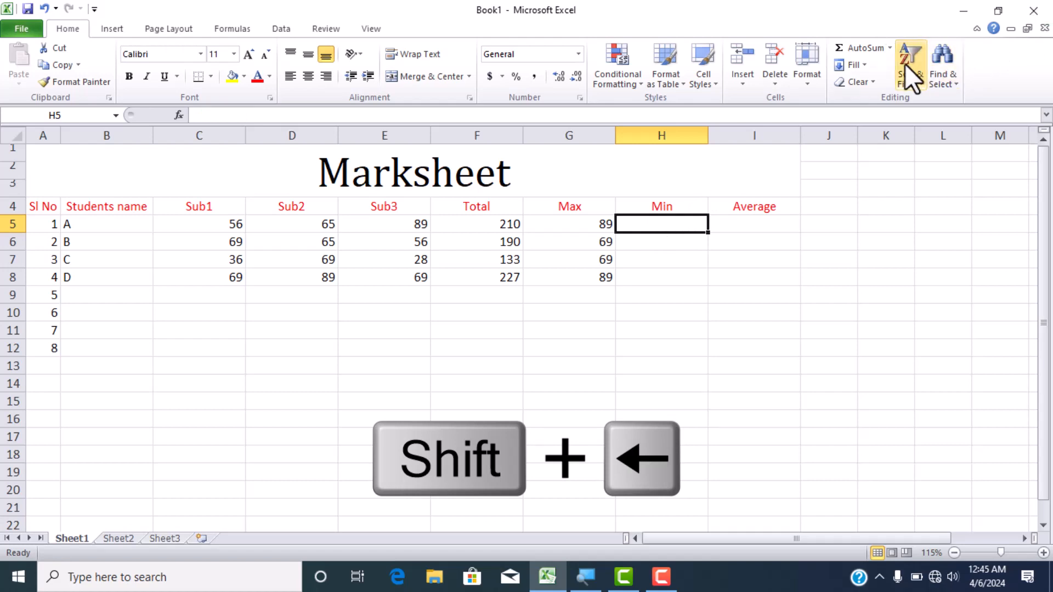
- Calculate student A's lowest mark in H5 with AutoSum's Min function over C5:E5
{"action": "left_click", "coordinate": [891, 49]}
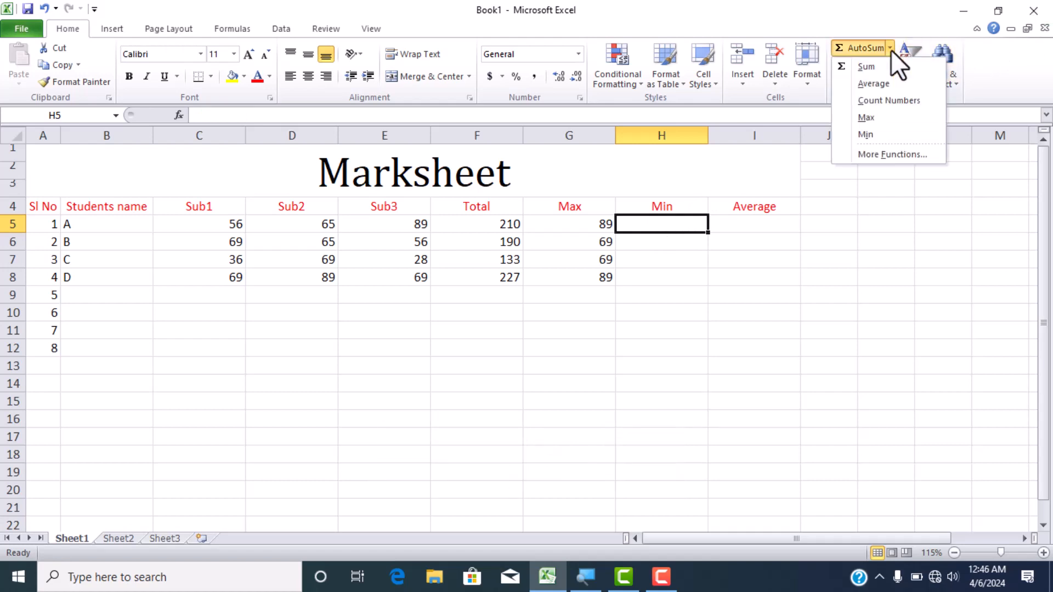
{"action": "left_click", "coordinate": [881, 133]}
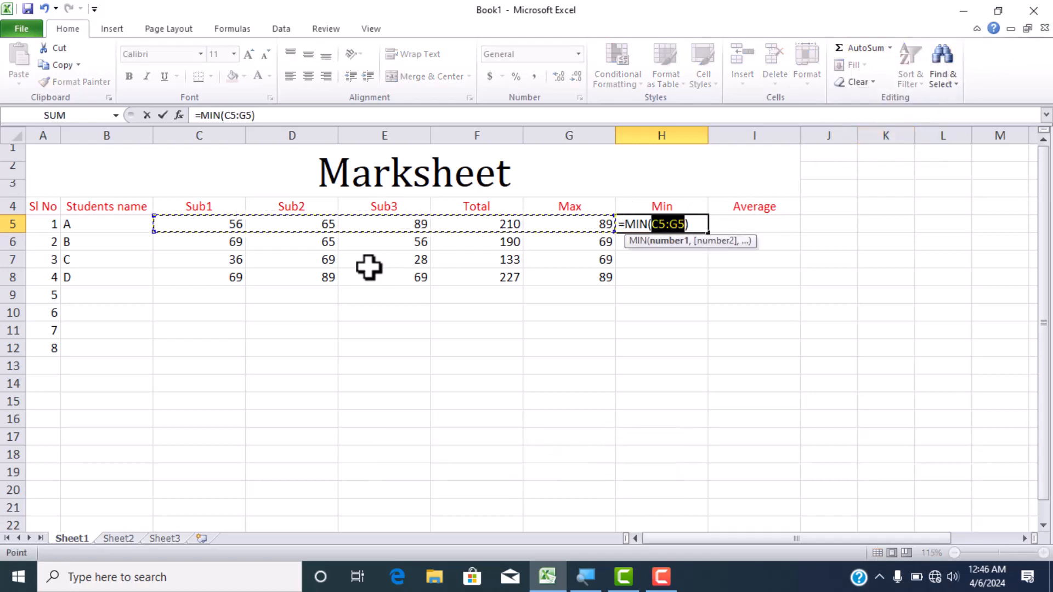
{"action": "left_click_drag", "start_coordinate": [225, 223], "coordinate": [417, 228]}
{"action": "key", "text": "Return"}
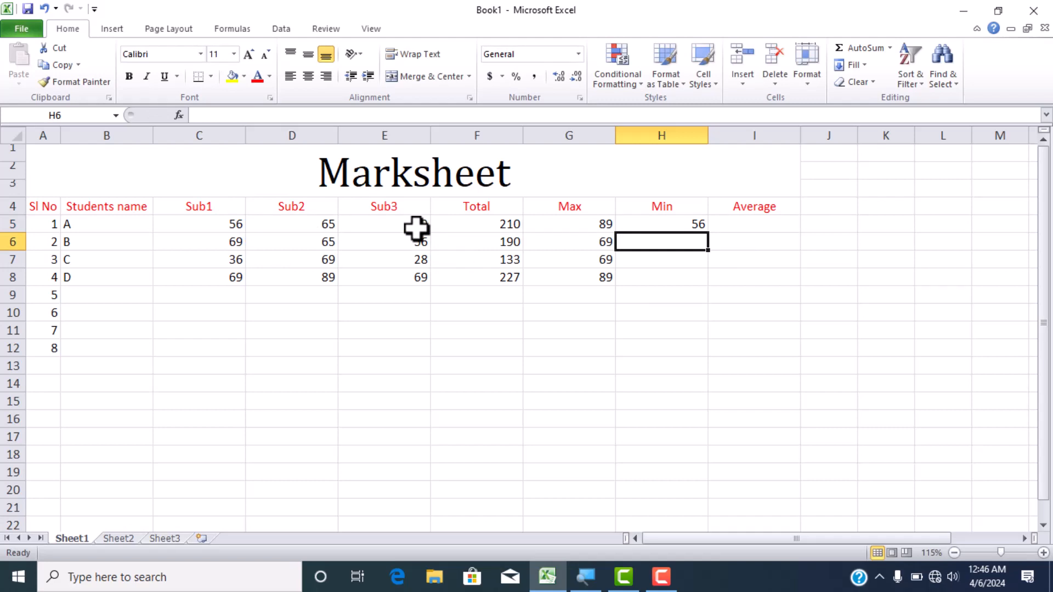
- Extend the MIN formula from H5 through H8 with AutoFill, and clear H6:H8 again
{"action": "left_click", "coordinate": [683, 224]}
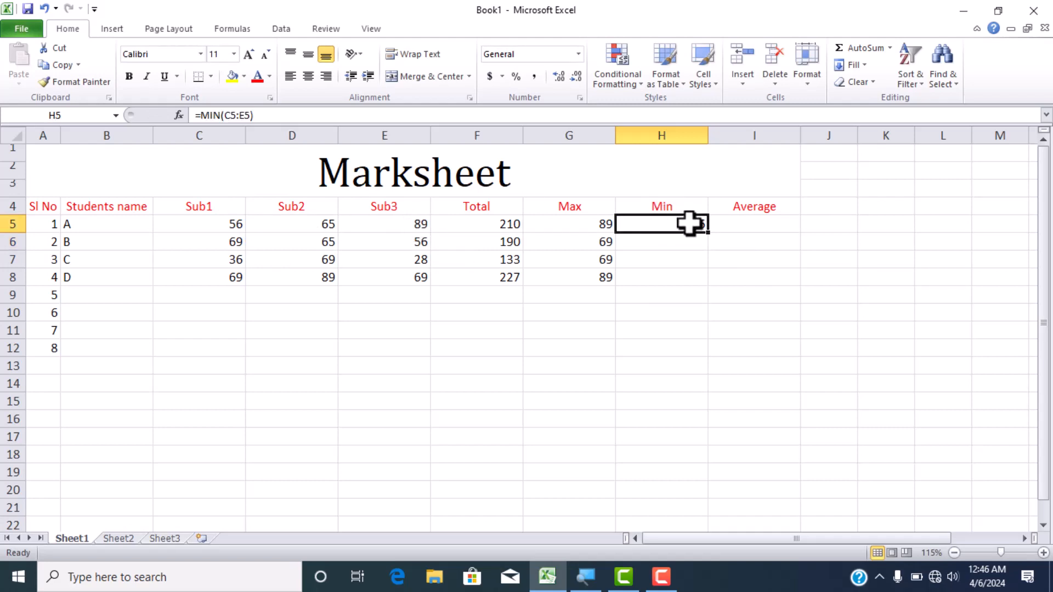
{"action": "left_click_drag", "start_coordinate": [708, 236], "coordinate": [707, 283]}
{"action": "left_click_drag", "start_coordinate": [684, 235], "coordinate": [691, 273]}
{"action": "key", "text": "Delete"}
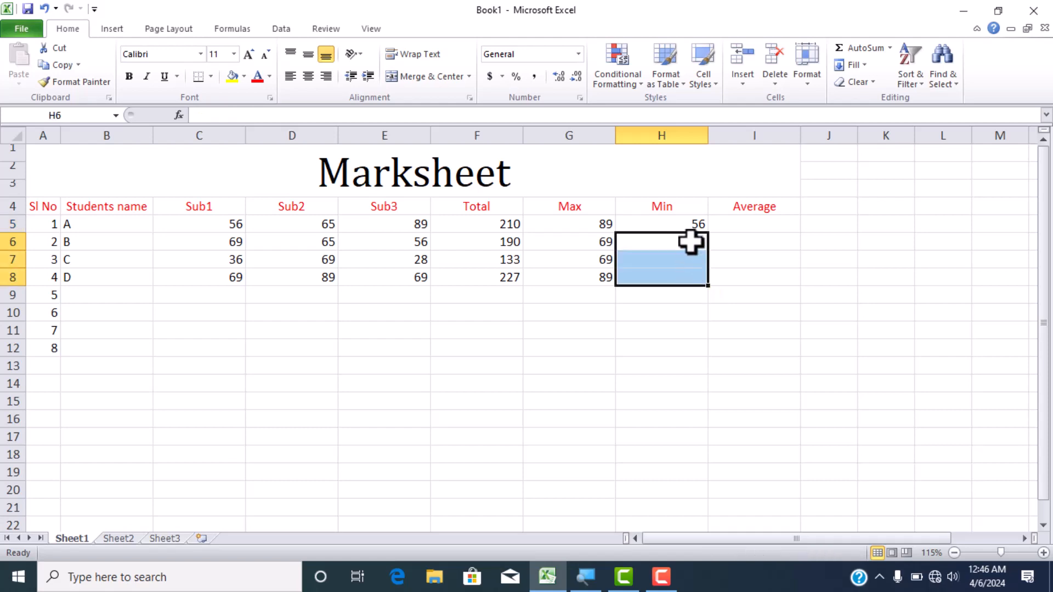
- Fill the MIN formula from H5 down the column automatically, and clear the surplus results in H9:H12
{"action": "left_click", "coordinate": [683, 228]}
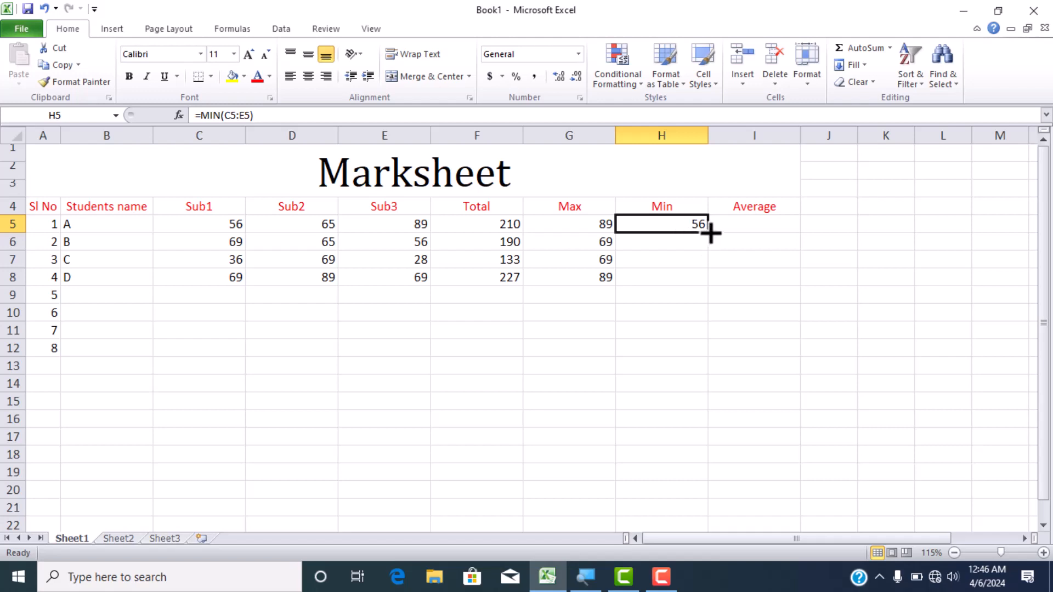
{"action": "double_click", "coordinate": [711, 233]}
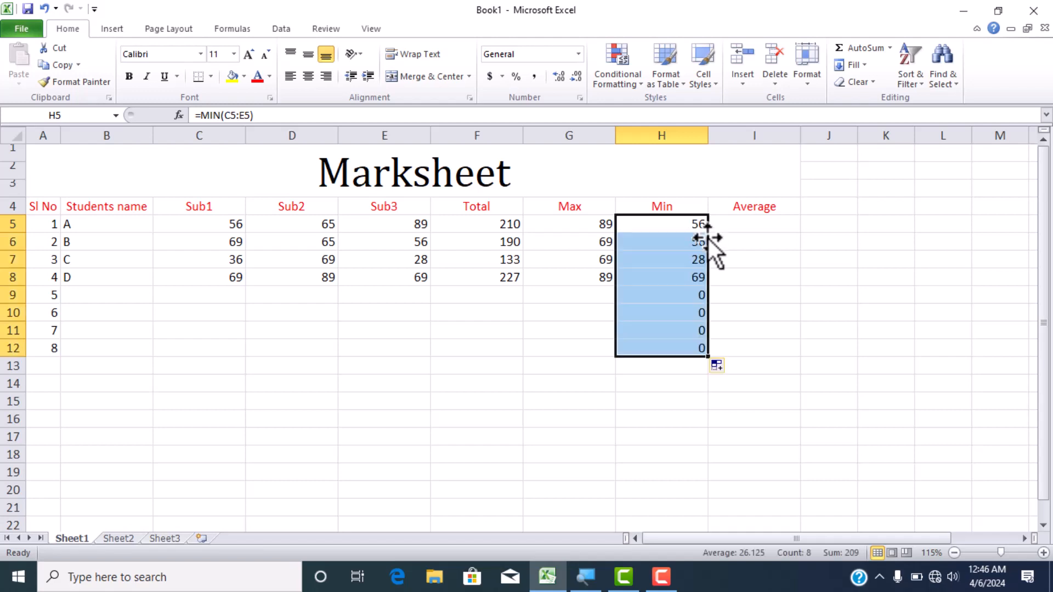
{"action": "left_click_drag", "start_coordinate": [693, 292], "coordinate": [692, 335]}
{"action": "key", "text": "Delete"}
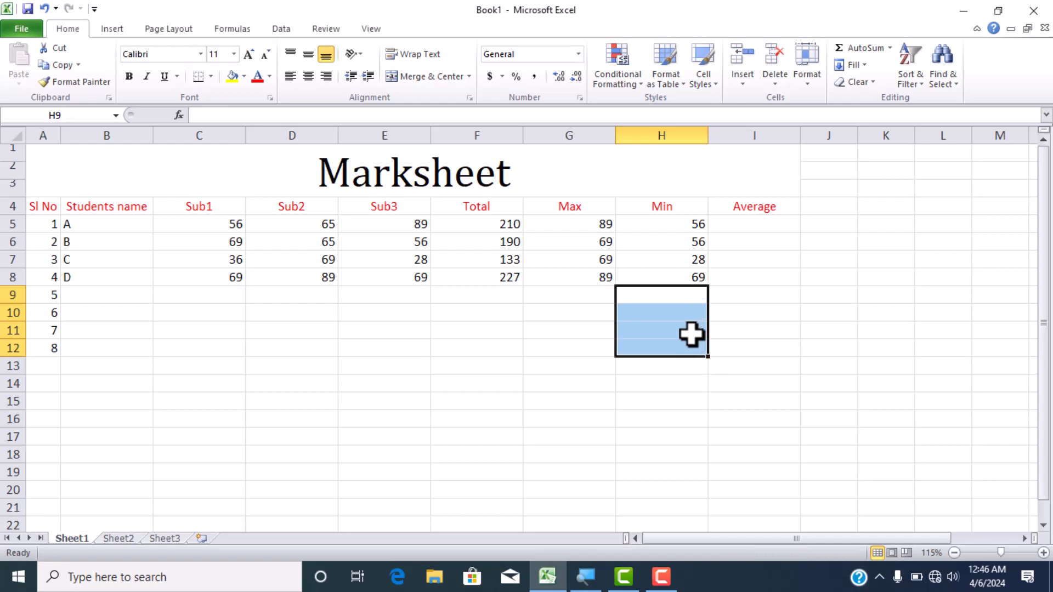
- Clear the maximums in G6:G8, refill the column automatically from G5, and remove the surplus results in G9:G12
{"action": "left_click_drag", "start_coordinate": [593, 241], "coordinate": [598, 269]}
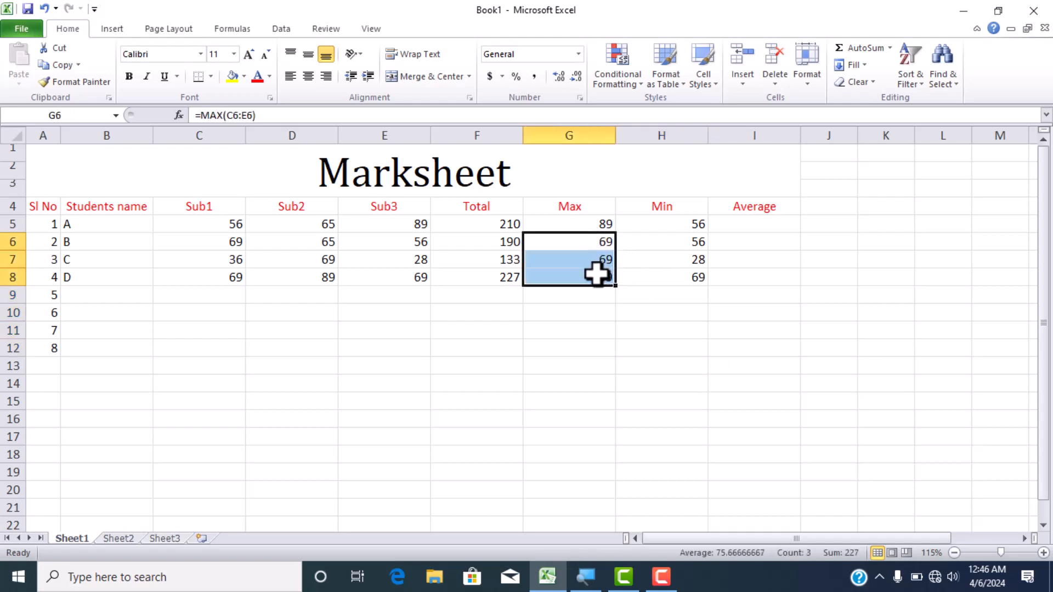
{"action": "key", "text": "Delete"}
{"action": "left_click", "coordinate": [610, 224]}
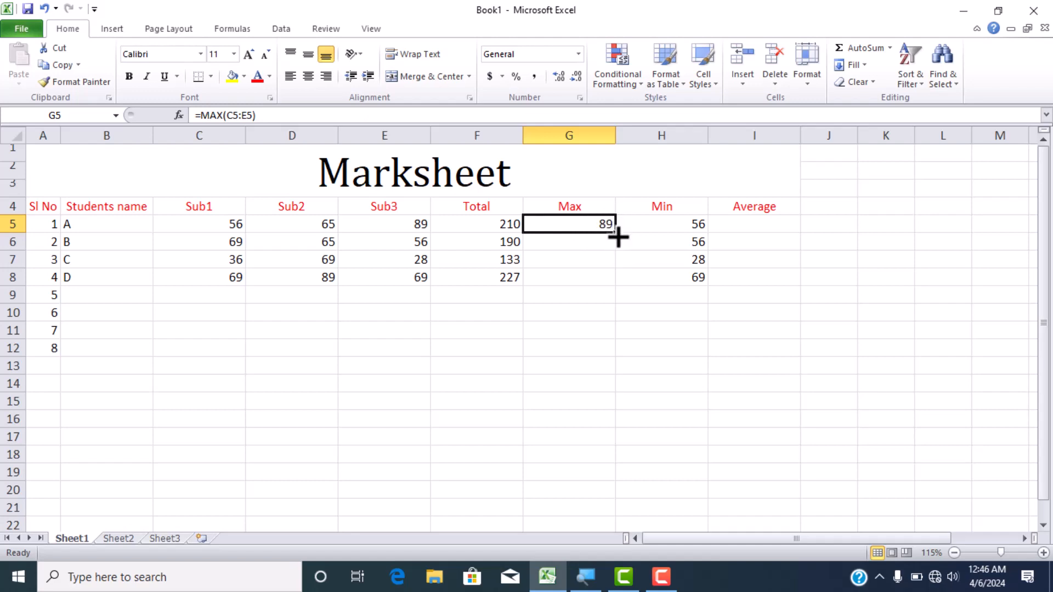
{"action": "double_click", "coordinate": [616, 237]}
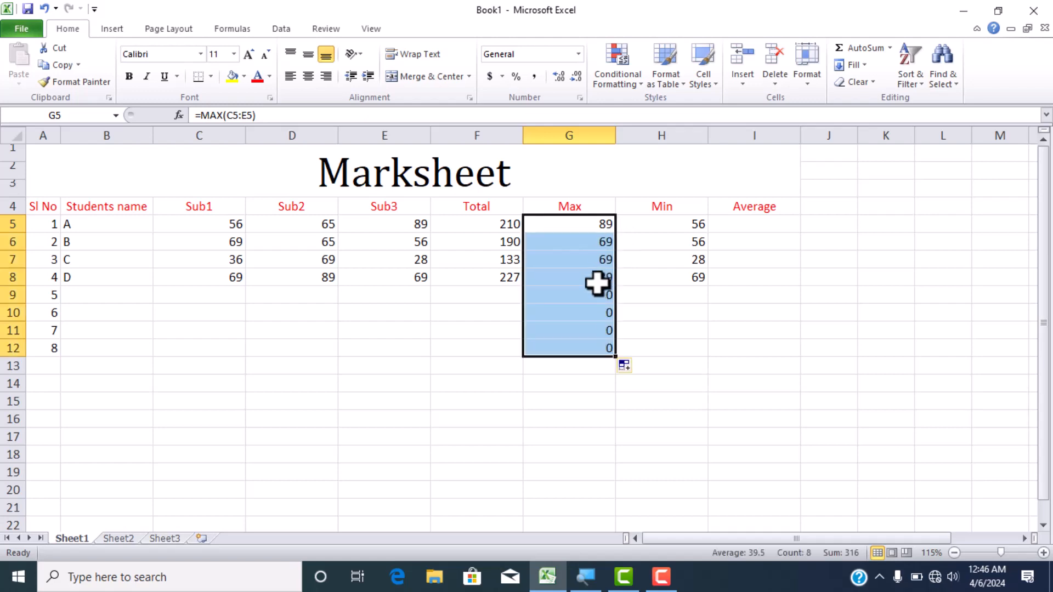
{"action": "left_click_drag", "start_coordinate": [597, 292], "coordinate": [596, 344]}
{"action": "key", "text": "Delete"}
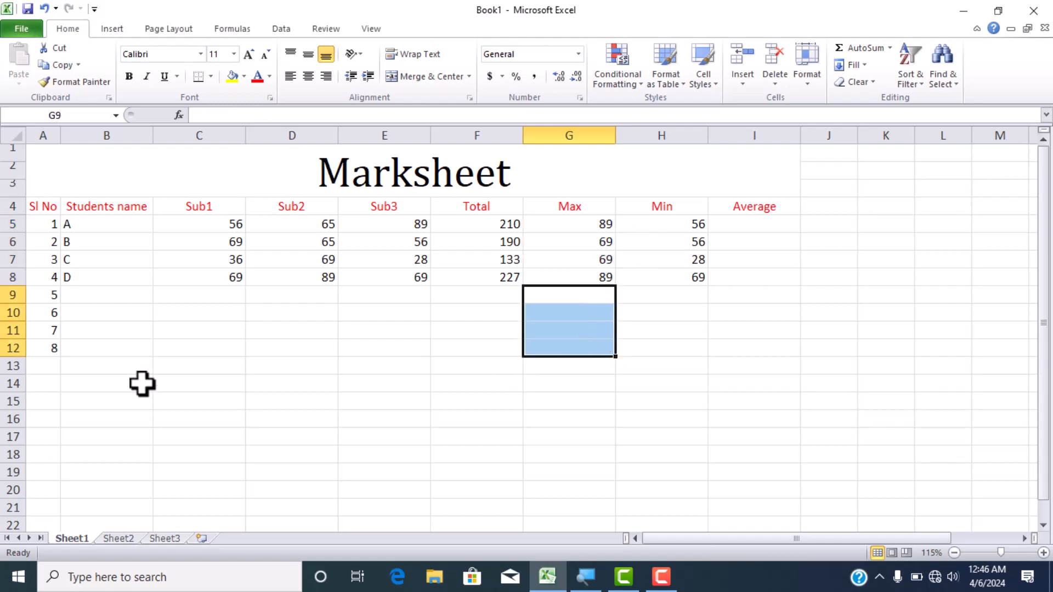
- Clear the unused serial numbers 5 to 8 from A9:A12
{"action": "left_click_drag", "start_coordinate": [49, 296], "coordinate": [53, 351]}
{"action": "key", "text": "Delete"}
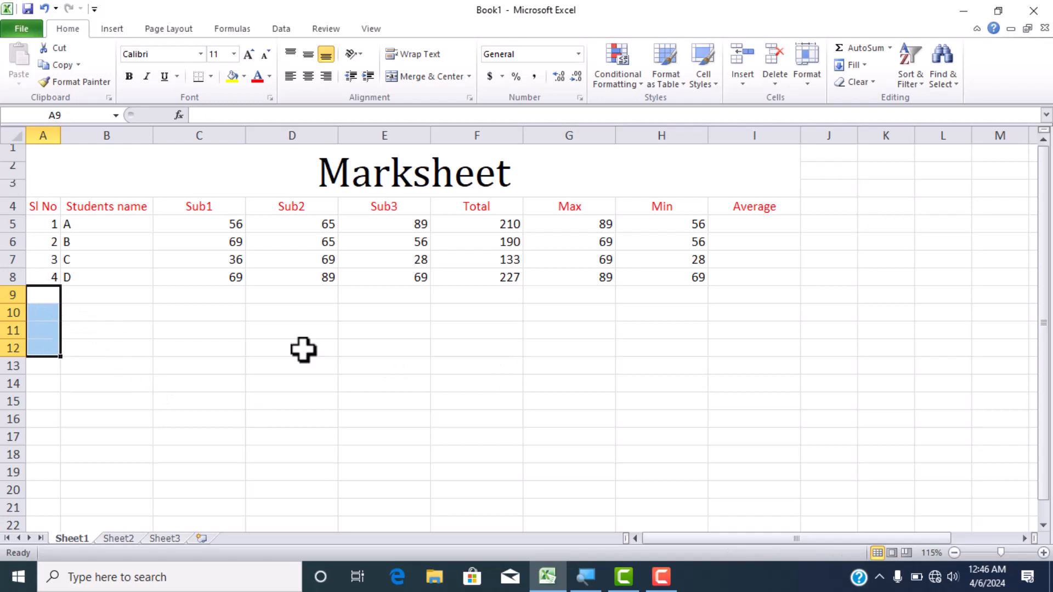
- Clear the totals in F6:F8 and refill them automatically from the SUM formula in F5
{"action": "left_click_drag", "start_coordinate": [518, 236], "coordinate": [509, 274]}
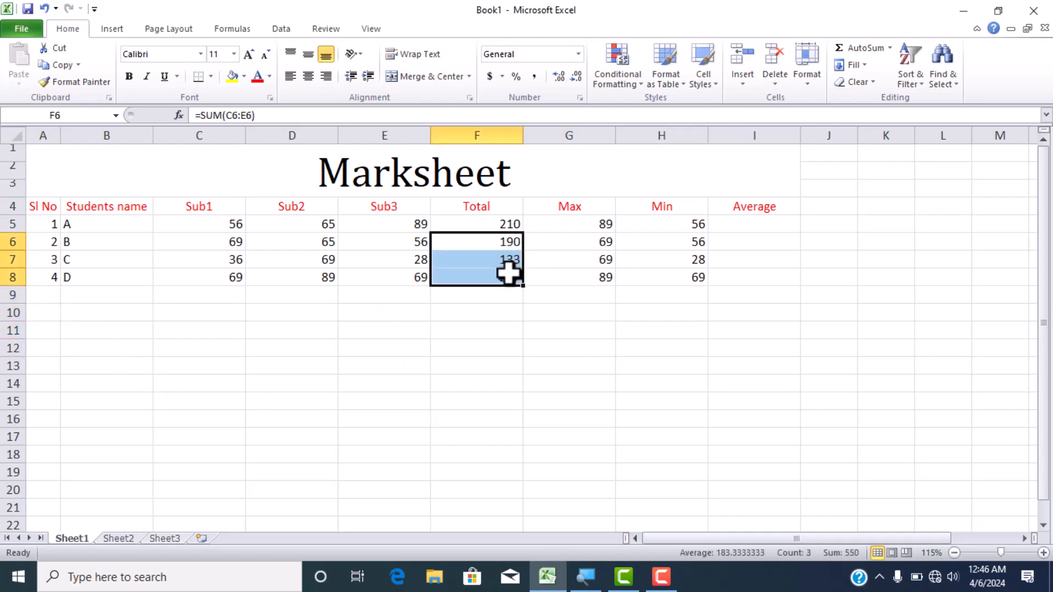
{"action": "key", "text": "Delete"}
{"action": "left_click", "coordinate": [516, 223]}
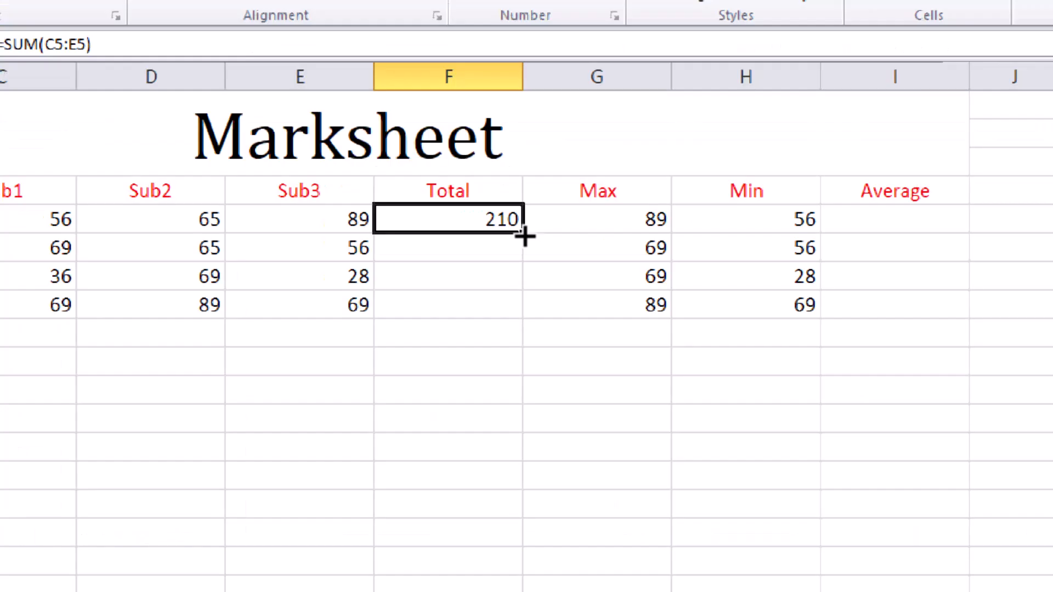
{"action": "double_click", "coordinate": [524, 234]}
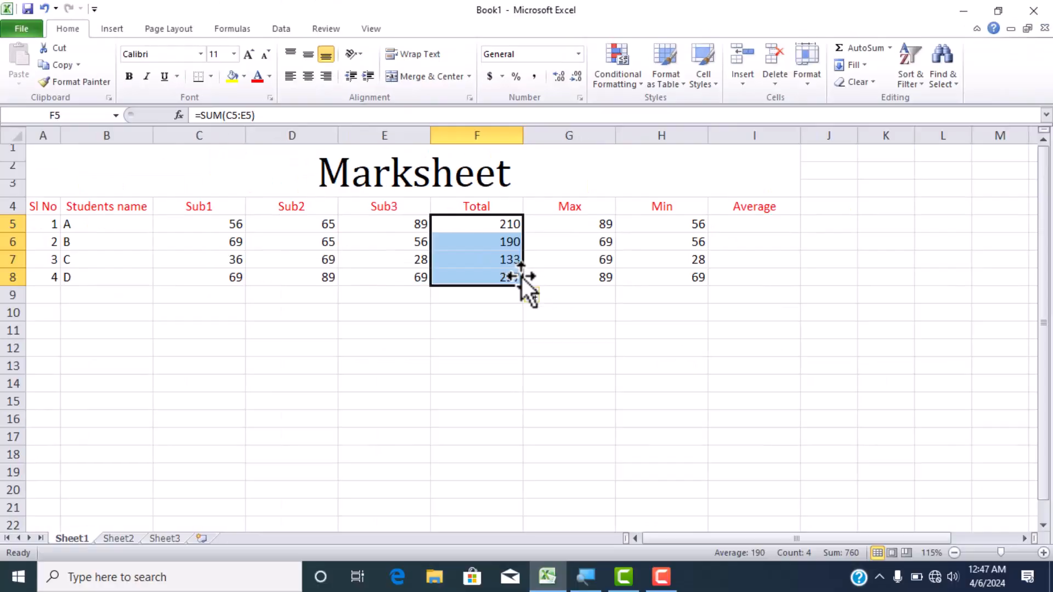
- Replace the Average header in I4 with "count"
{"action": "left_click", "coordinate": [738, 221]}
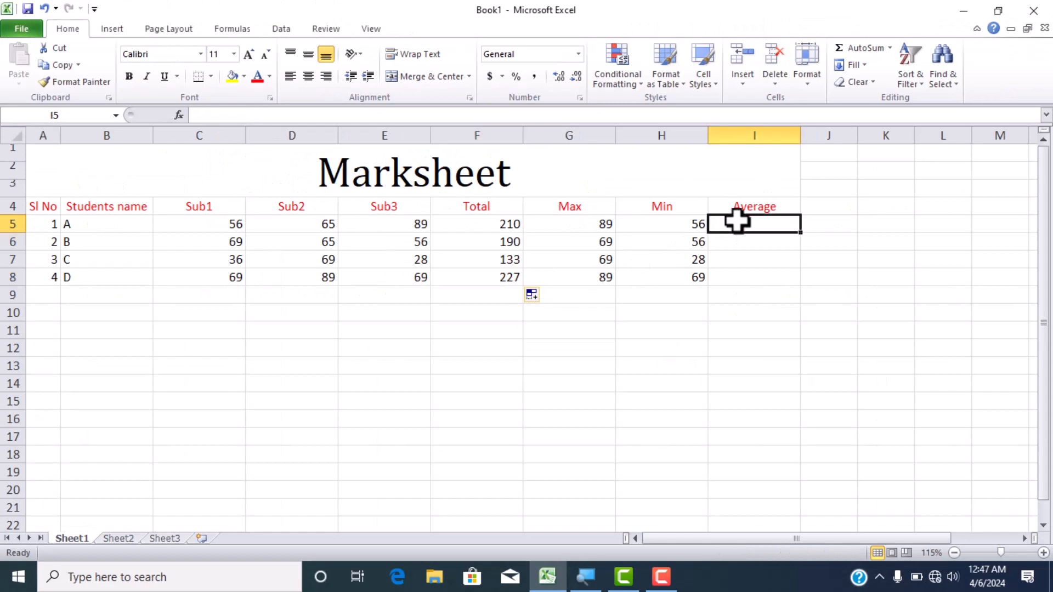
{"action": "left_click", "coordinate": [767, 211]}
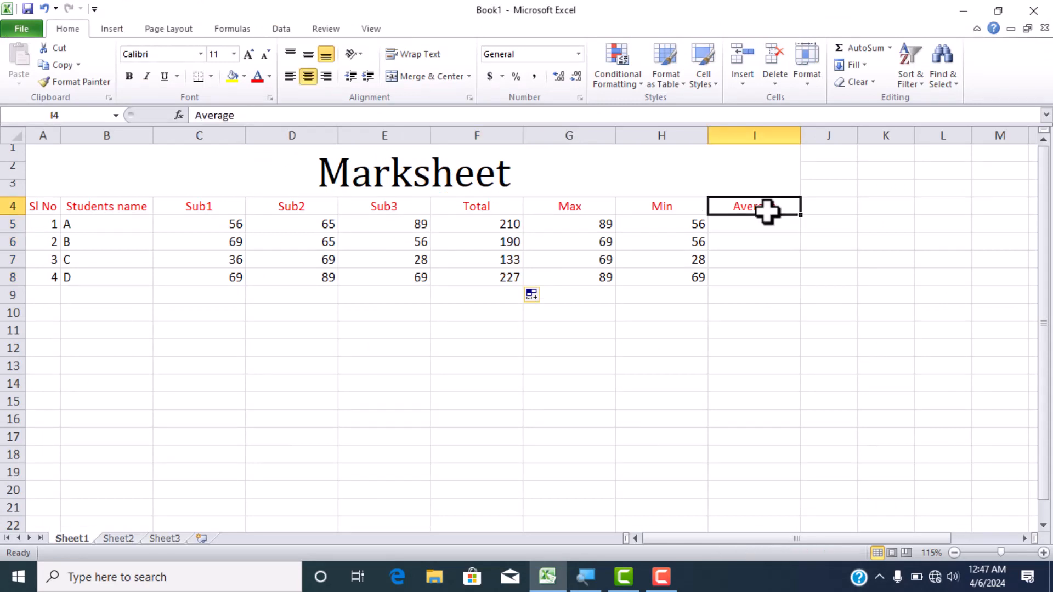
{"action": "key", "text": "Delete"}
{"action": "type", "text": "count"}
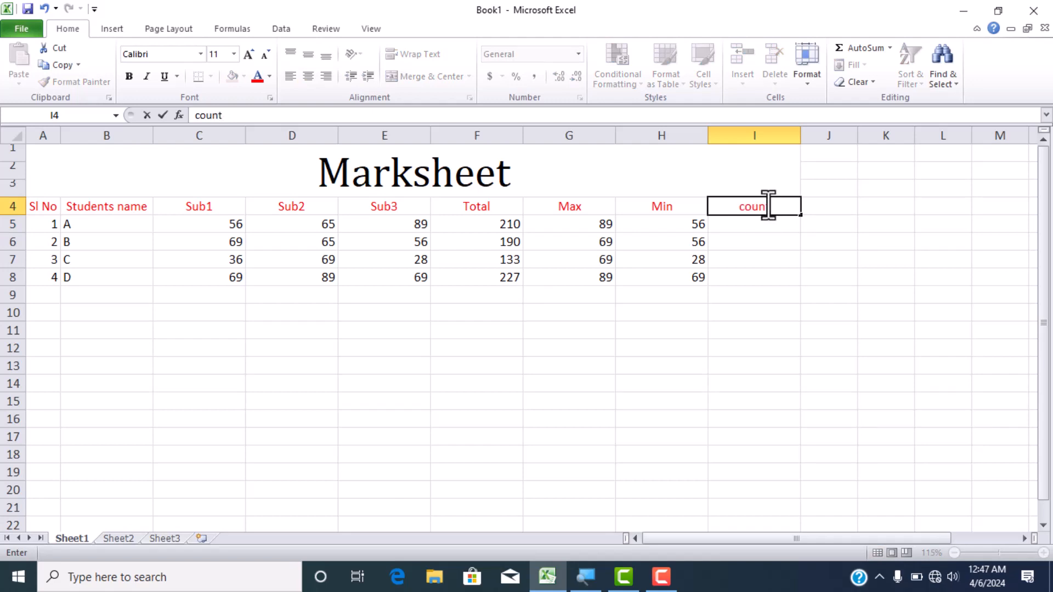
{"action": "key", "text": "Return"}
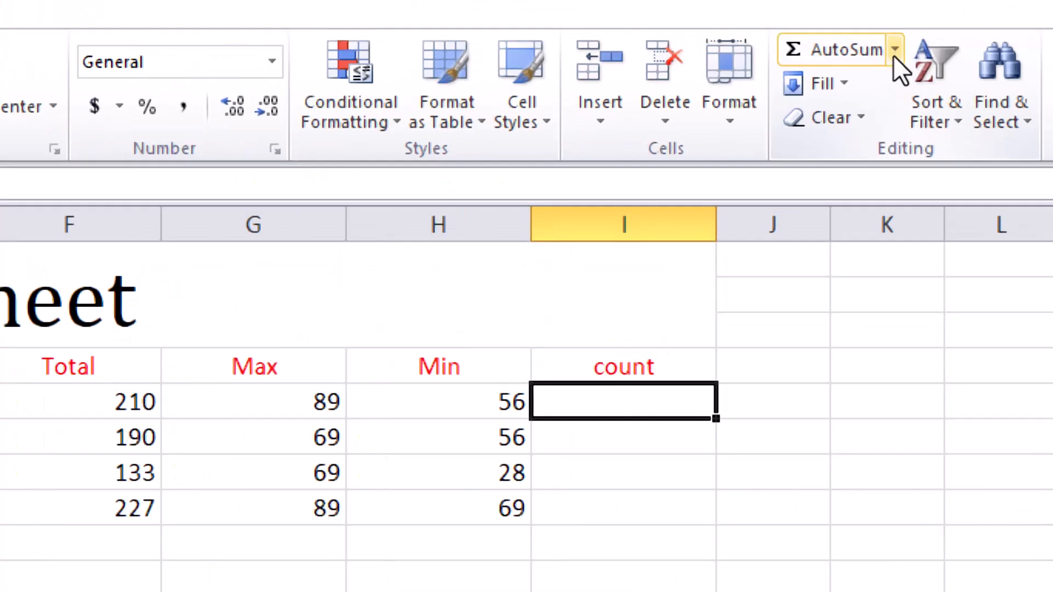
- Count student A's subject marks in I5 with AutoSum's Count Numbers function over C5:E5
{"action": "left_click", "coordinate": [894, 49]}
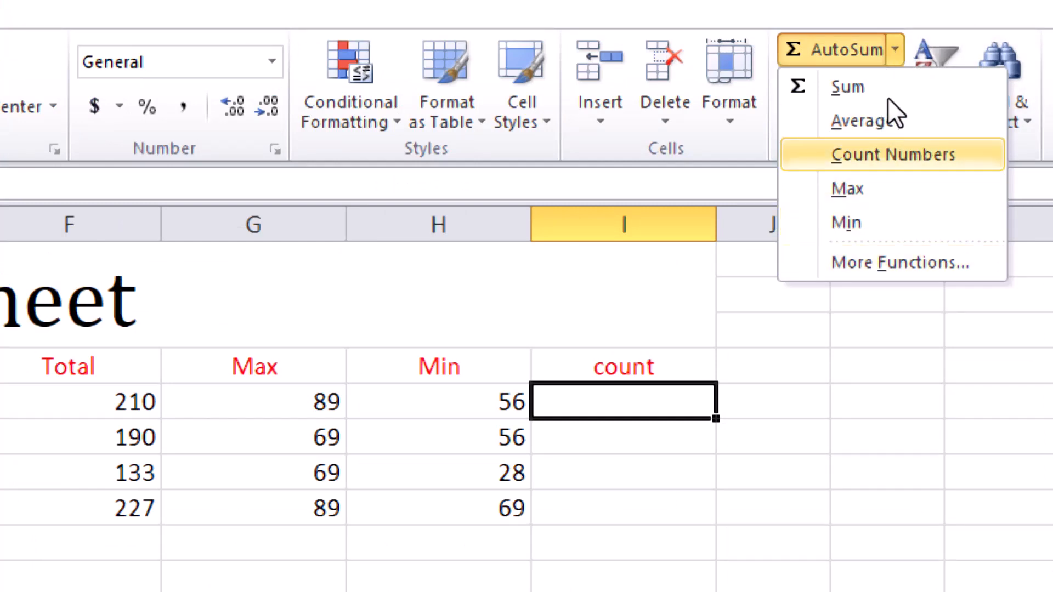
{"action": "key", "text": "Return"}
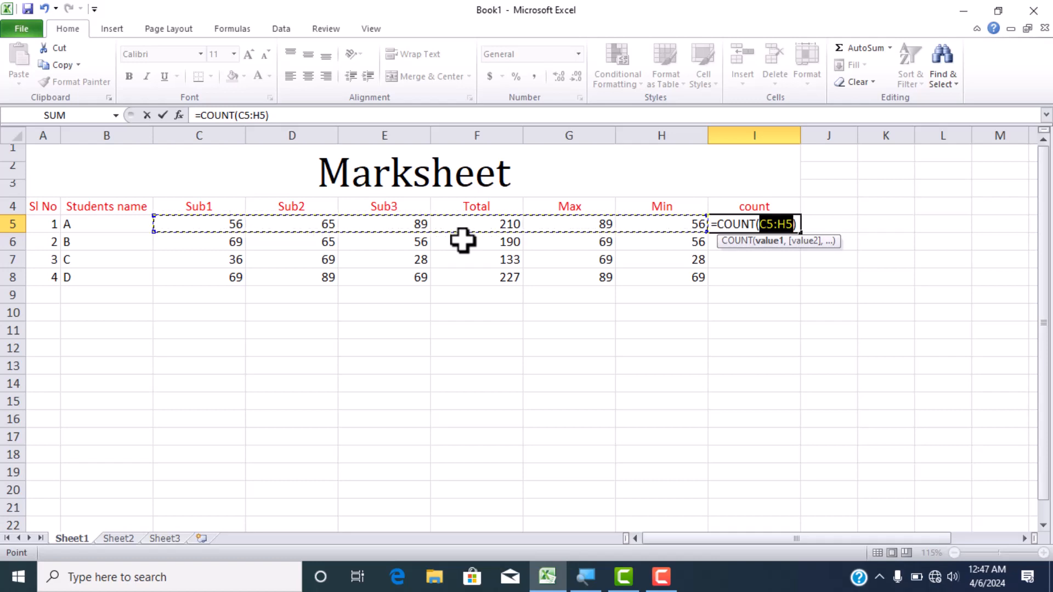
{"action": "key", "text": "shift+Left"}
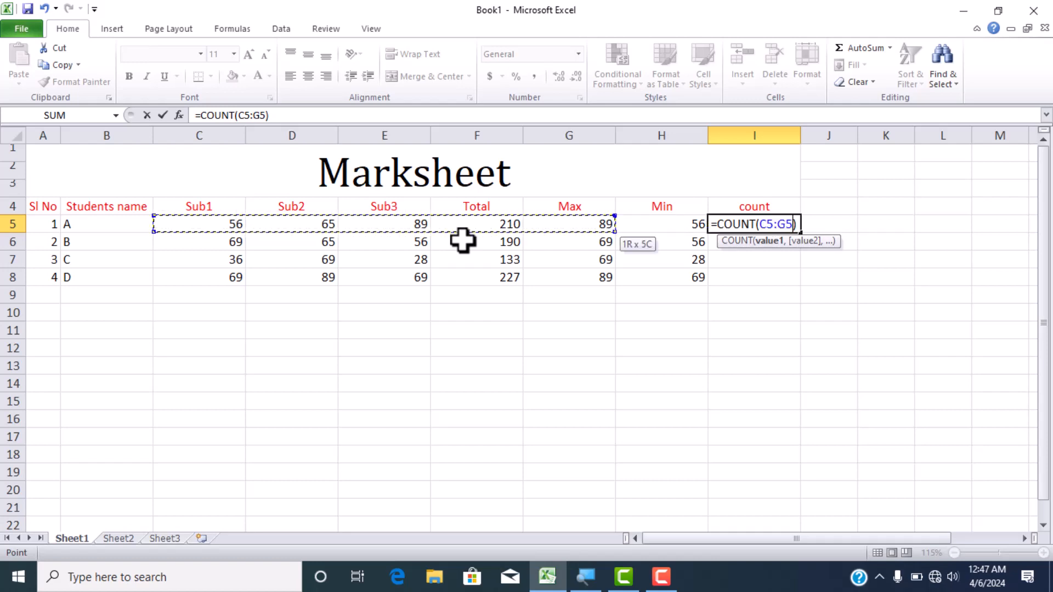
{"action": "key", "text": "shift+Left"}
{"action": "key", "text": "shift+Left"}
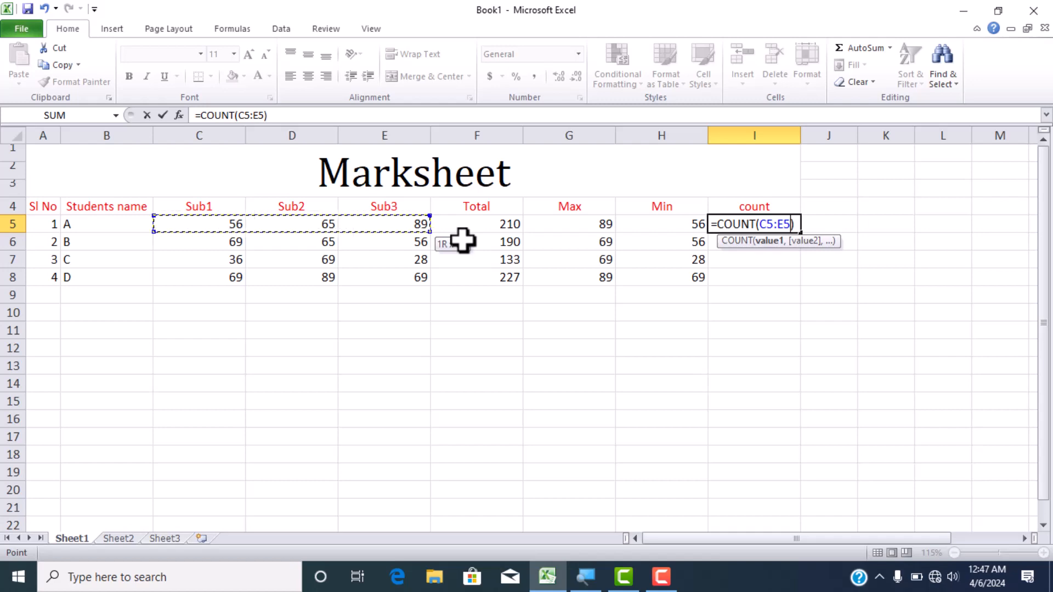
{"action": "key", "text": "Return"}
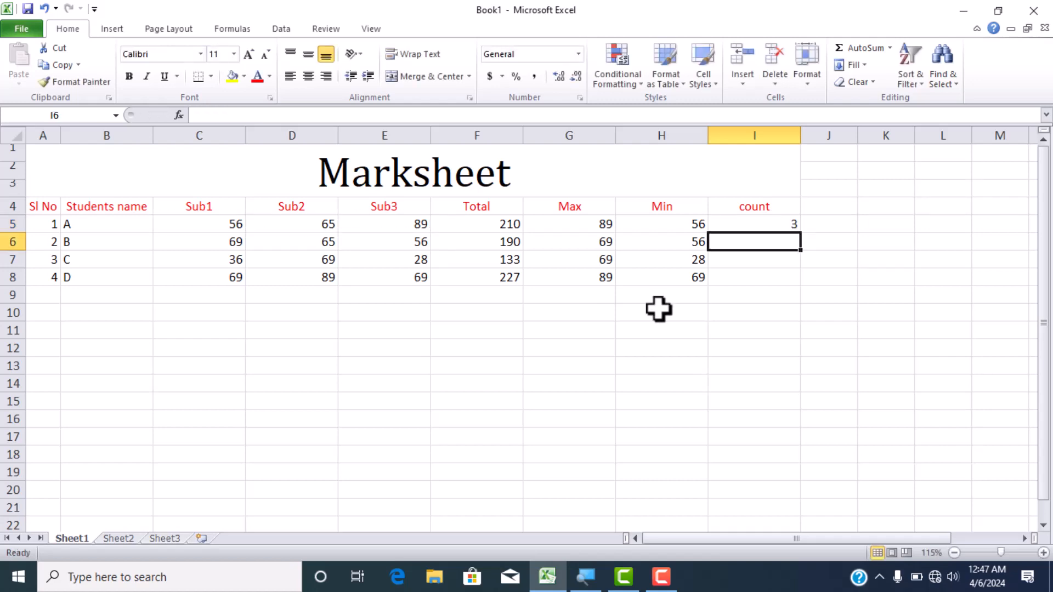
- Extend the COUNT formula from I5 through I8 with AutoFill, and undo the fill
{"action": "left_click", "coordinate": [759, 224]}
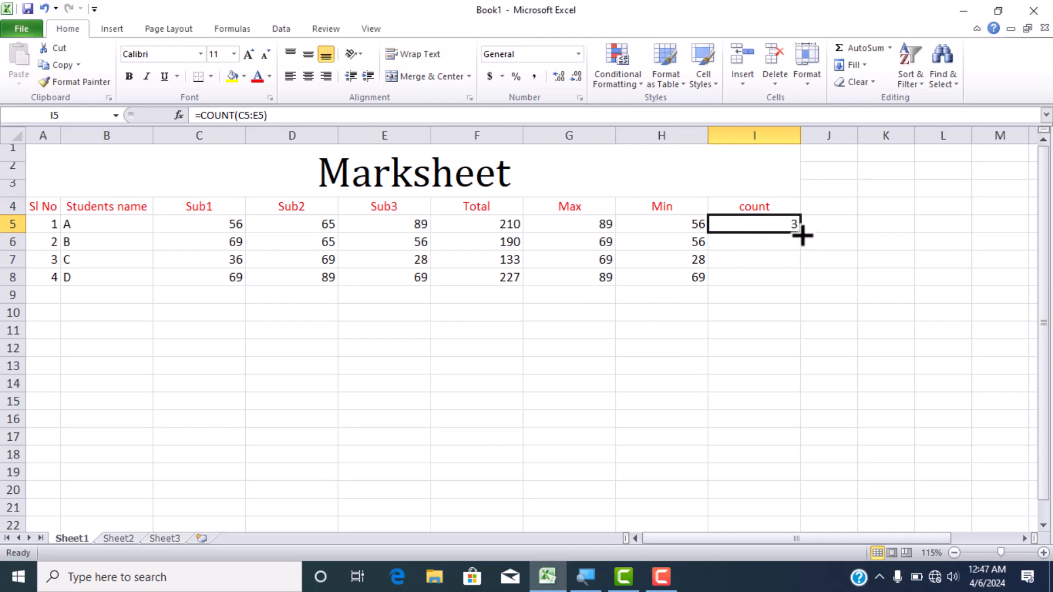
{"action": "left_click_drag", "start_coordinate": [802, 235], "coordinate": [801, 279]}
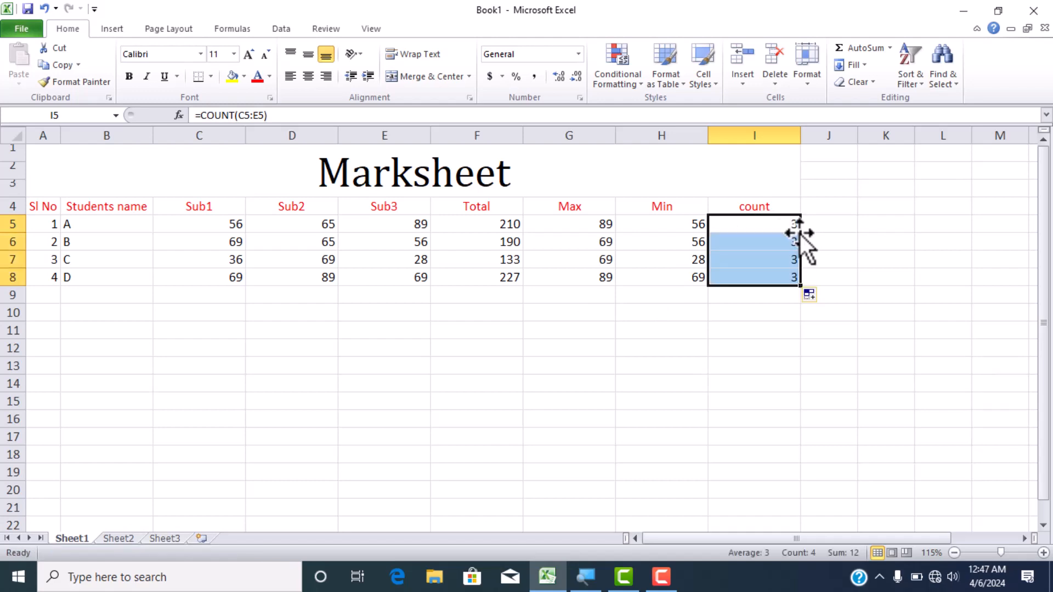
{"action": "key", "text": "ctrl+z"}
{"action": "left_click_drag", "start_coordinate": [788, 242], "coordinate": [782, 274]}
- Copy the COUNT formula from I5 down through I8 with Fill Down
{"action": "left_click", "coordinate": [795, 226]}
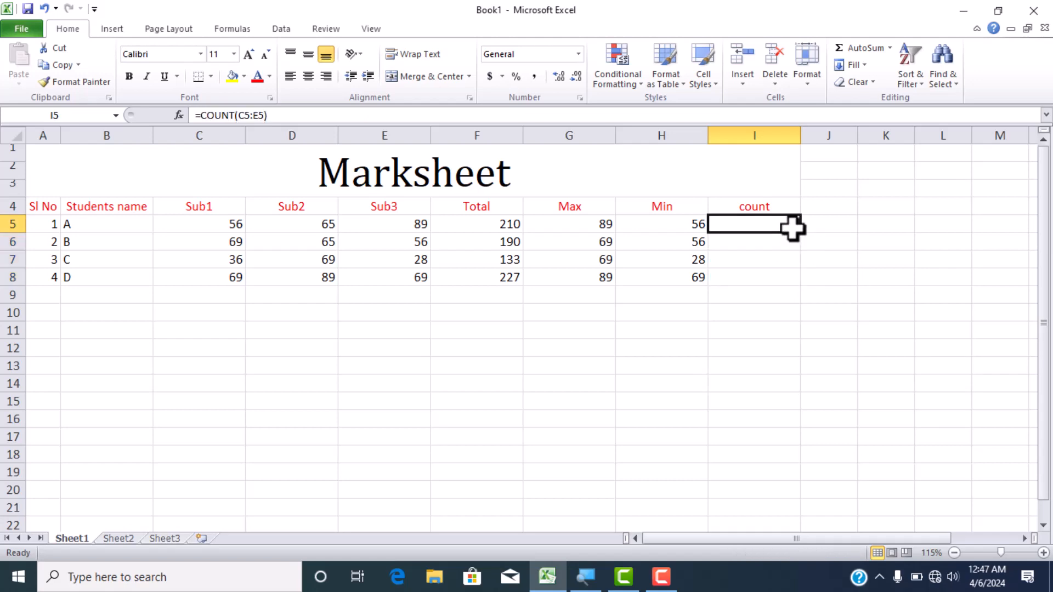
{"action": "key", "text": "shift+Down"}
{"action": "key", "text": "shift+Down"}
{"action": "key", "text": "shift+Down"}
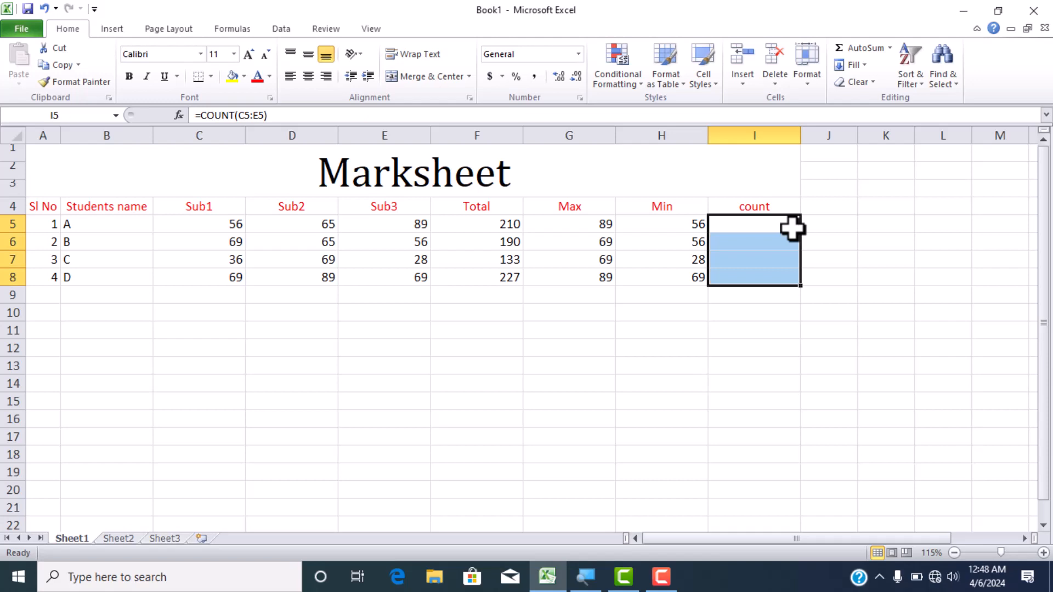
{"action": "key", "text": "ctrl+d"}
- Add an "Average" header in J4 beside the count header
{"action": "left_click", "coordinate": [840, 207]}
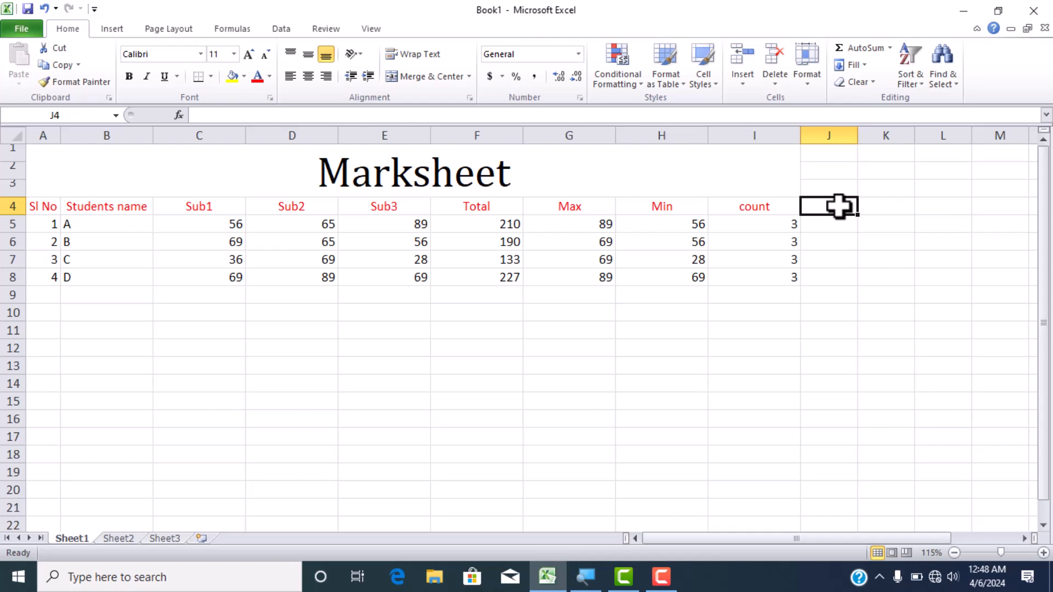
{"action": "type", "text": "Average"}
{"action": "key", "text": "Return"}
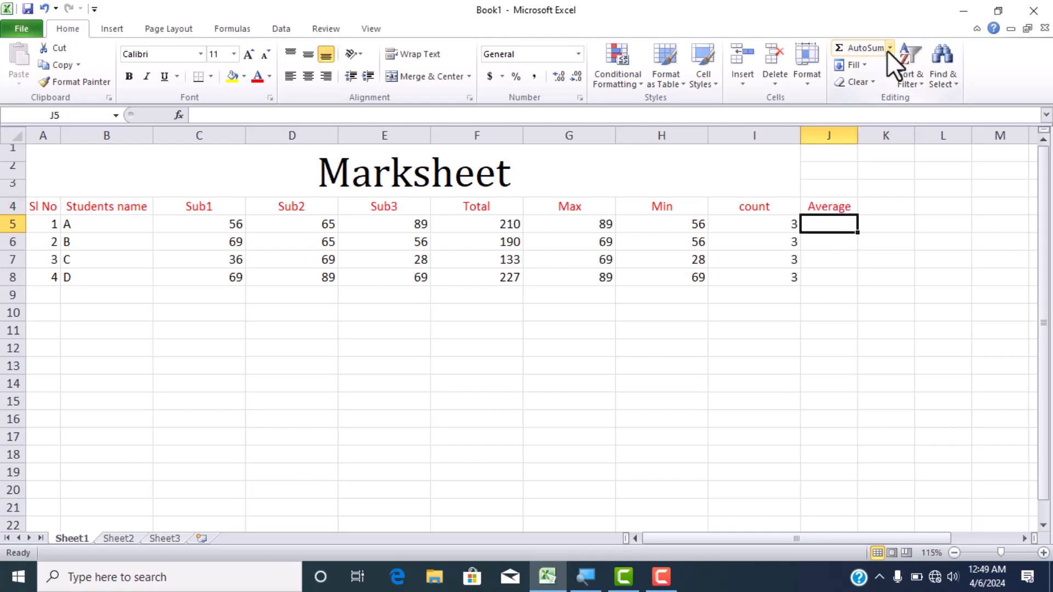
- Average student A's subject marks in J5 with AutoSum's Average function over C5:E5
{"action": "left_click", "coordinate": [889, 48]}
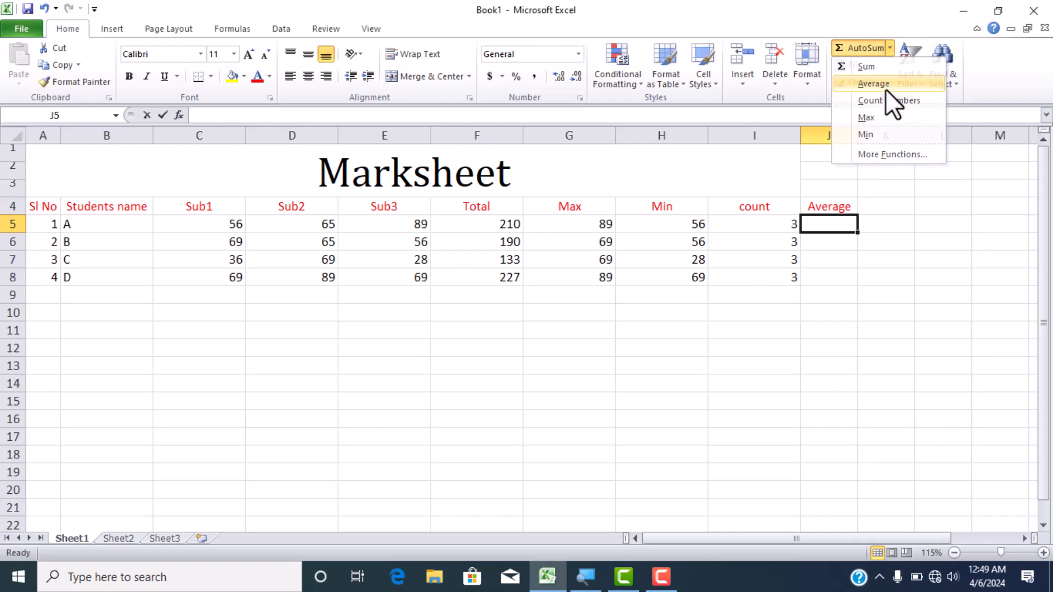
{"action": "left_click", "coordinate": [884, 86]}
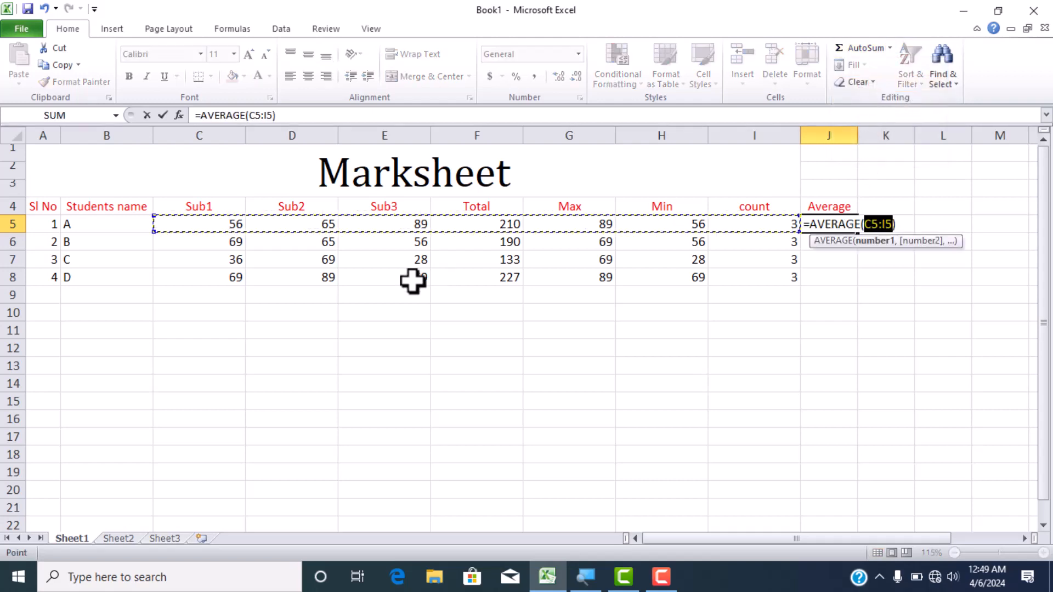
{"action": "left_click", "coordinate": [199, 226]}
{"action": "left_click_drag", "start_coordinate": [199, 227], "coordinate": [390, 231]}
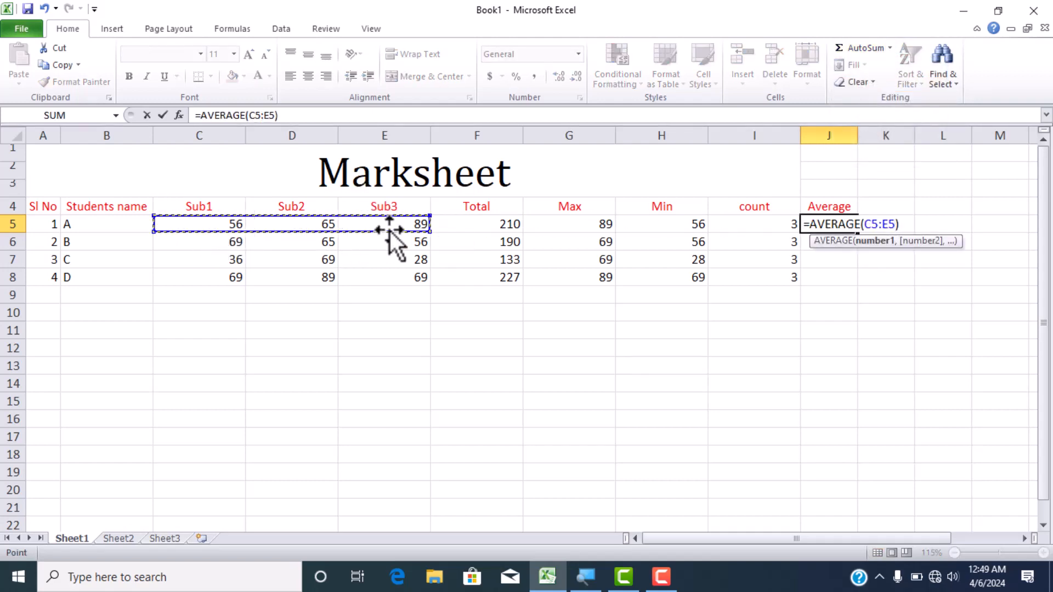
{"action": "key", "text": "Return"}
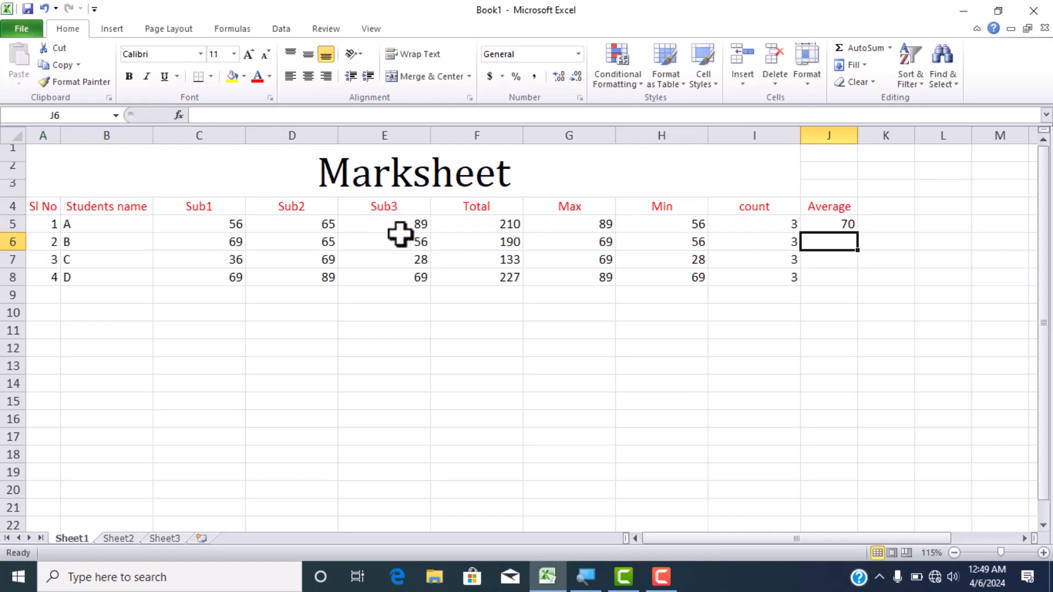
- Extend the AVERAGE formula from J5 through J8 and check the formula in J7
{"action": "left_click", "coordinate": [839, 225]}
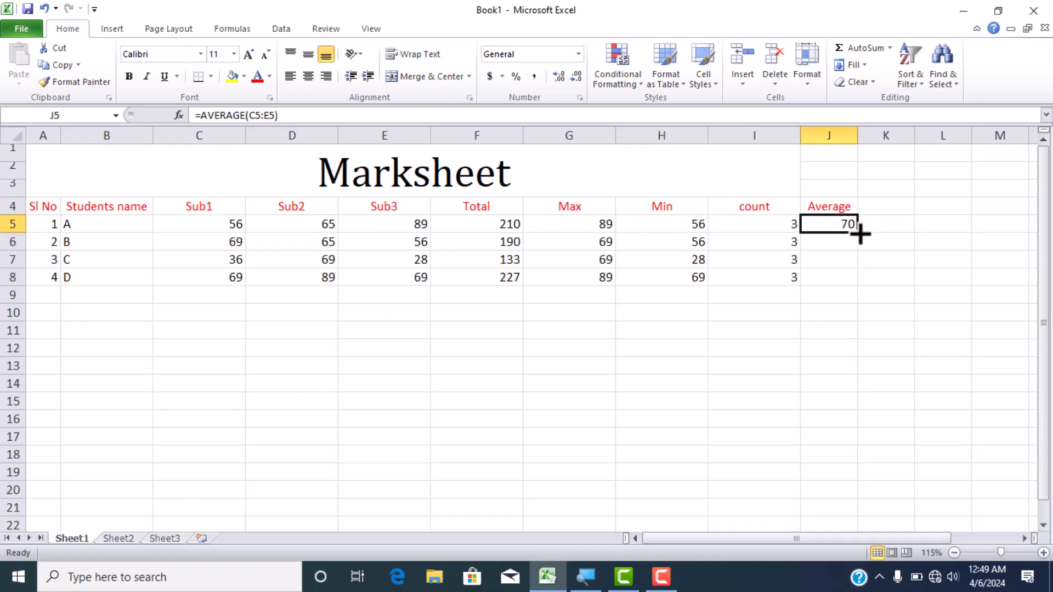
{"action": "left_click_drag", "start_coordinate": [859, 232], "coordinate": [852, 281]}
{"action": "left_click", "coordinate": [838, 257]}
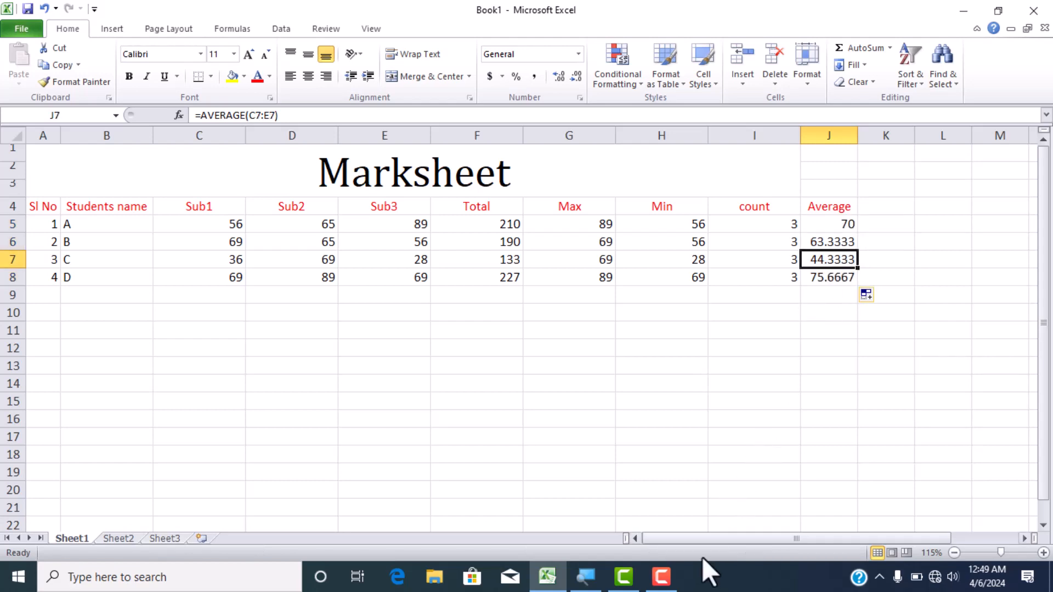
{"action": "left_click", "coordinate": [668, 584]}
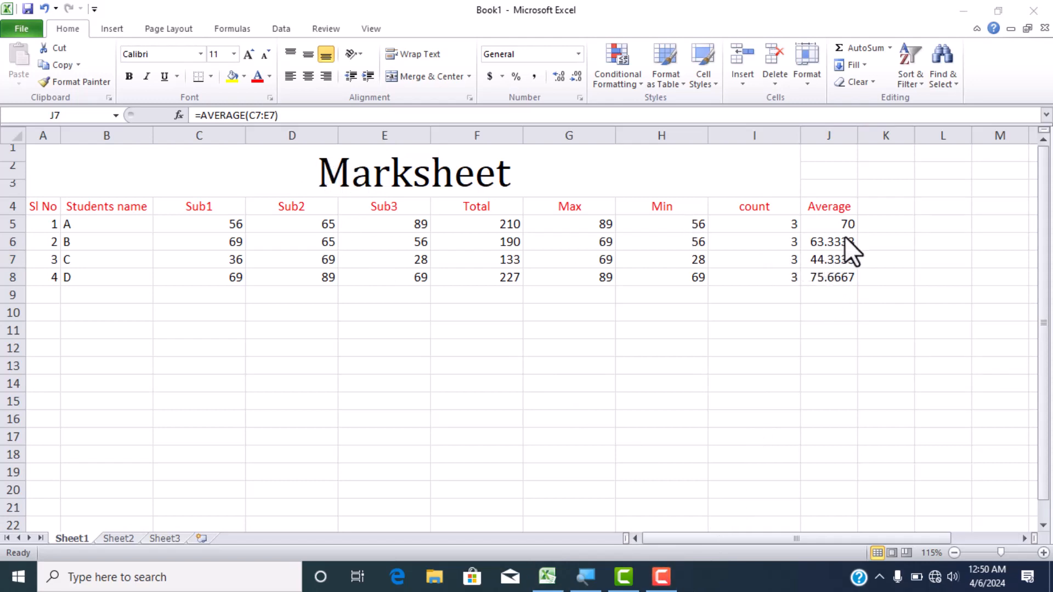
- Clear the averages in J6:J8 and refill them automatically from the AVERAGE formula in J5
{"action": "left_click_drag", "start_coordinate": [839, 245], "coordinate": [840, 275]}
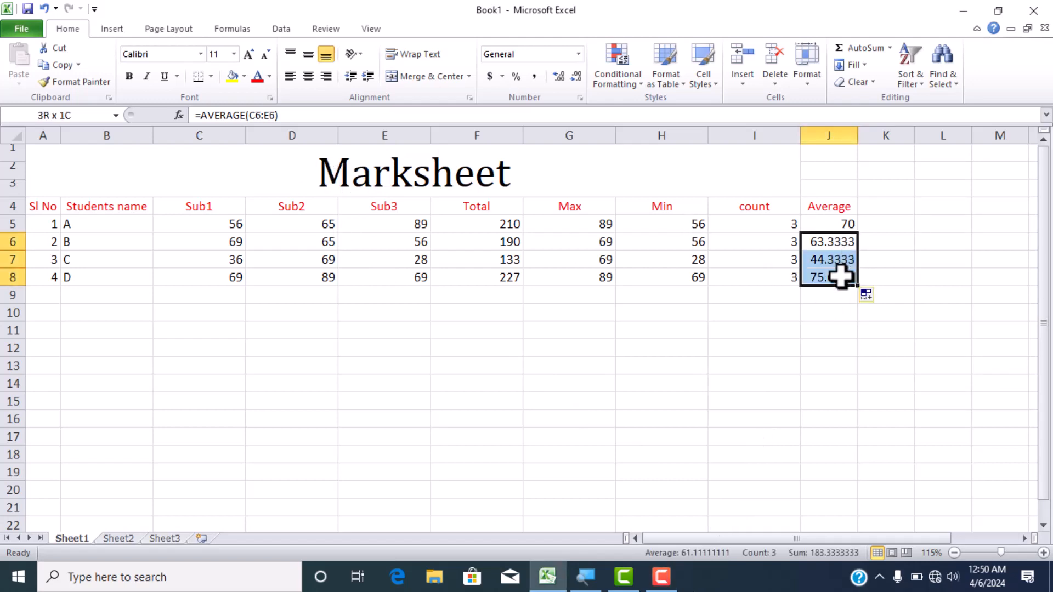
{"action": "key", "text": "Delete"}
{"action": "left_click", "coordinate": [840, 225]}
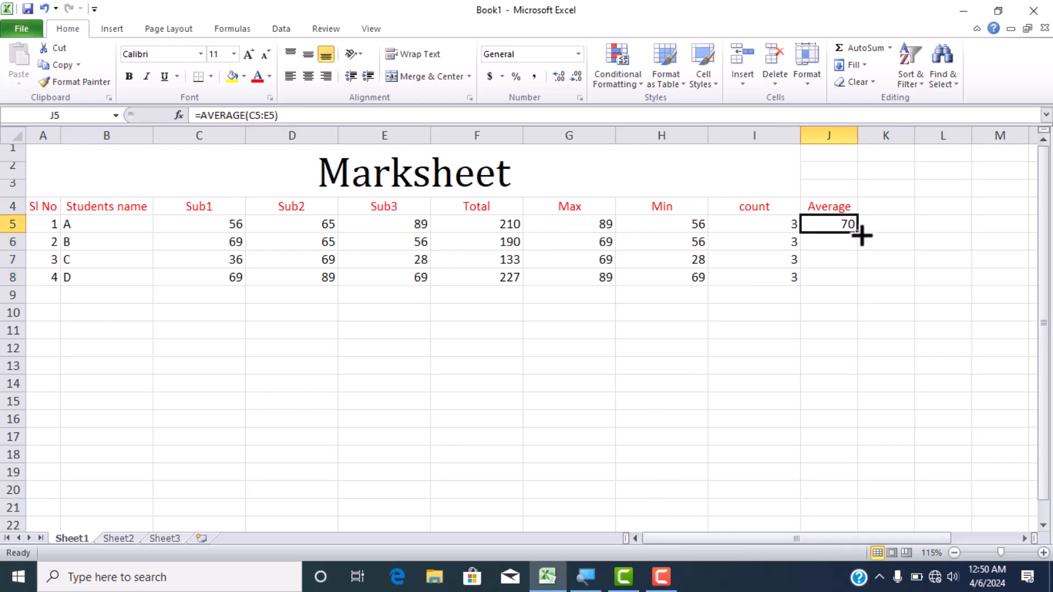
{"action": "double_click", "coordinate": [860, 235]}
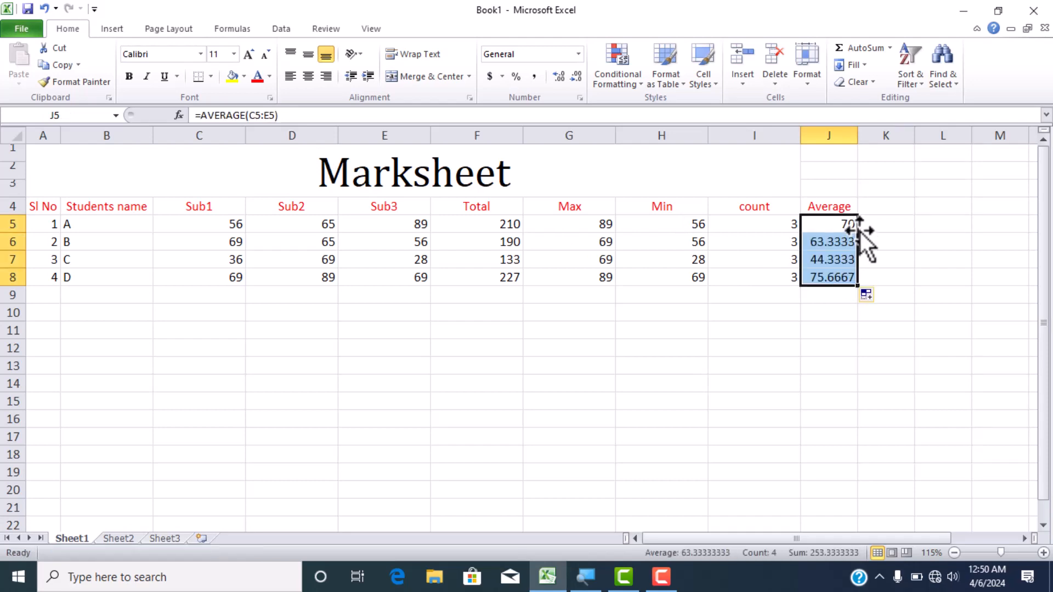
{"action": "left_click", "coordinate": [838, 260]}
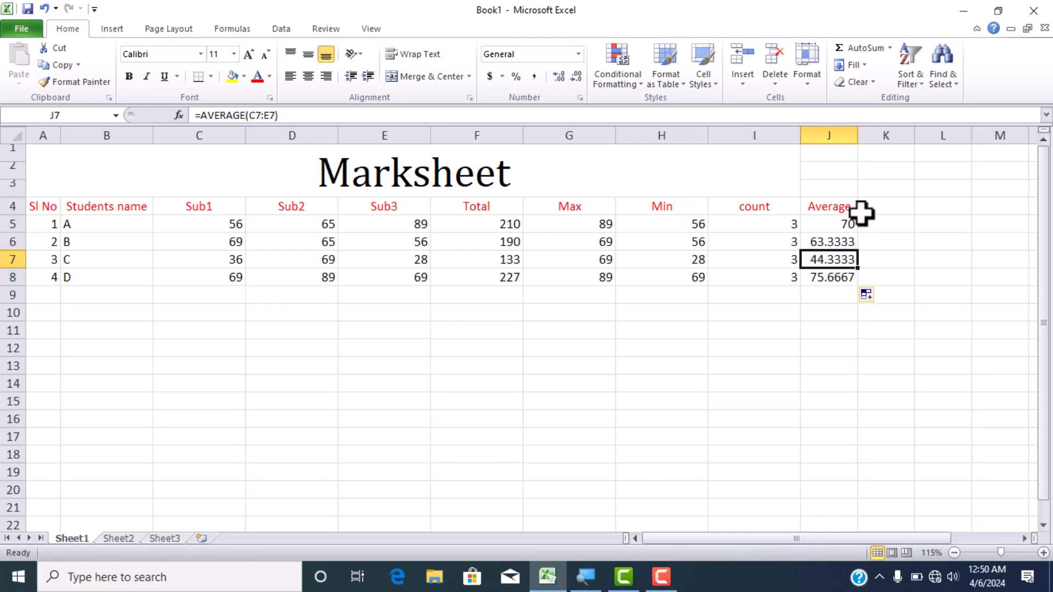
- Try different decimal places on the averages in J5:J8, settle on no decimals, and center the values
{"action": "left_click_drag", "start_coordinate": [853, 224], "coordinate": [850, 279]}
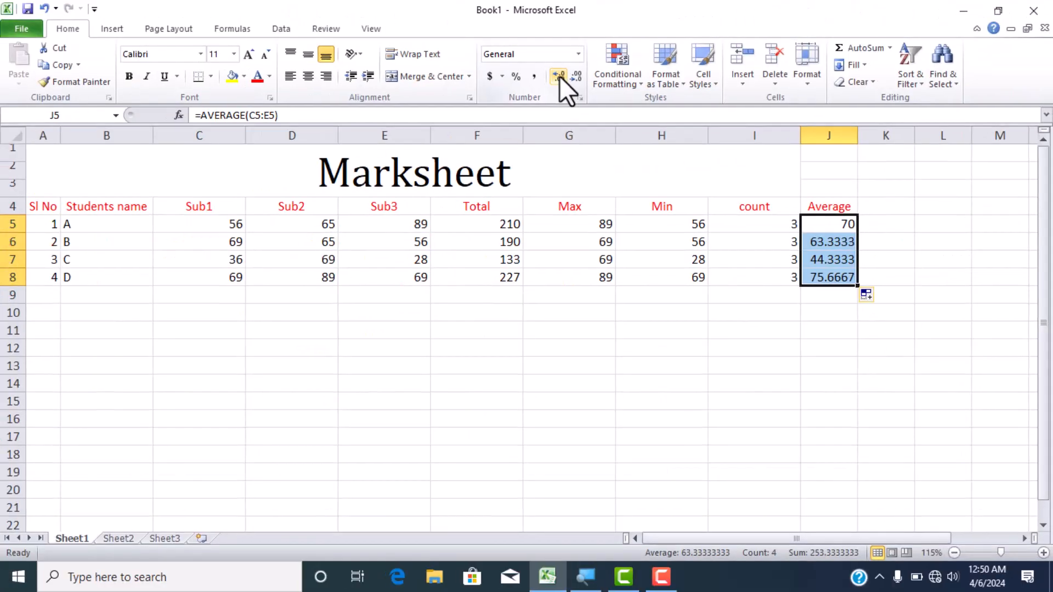
{"action": "left_click", "coordinate": [559, 75]}
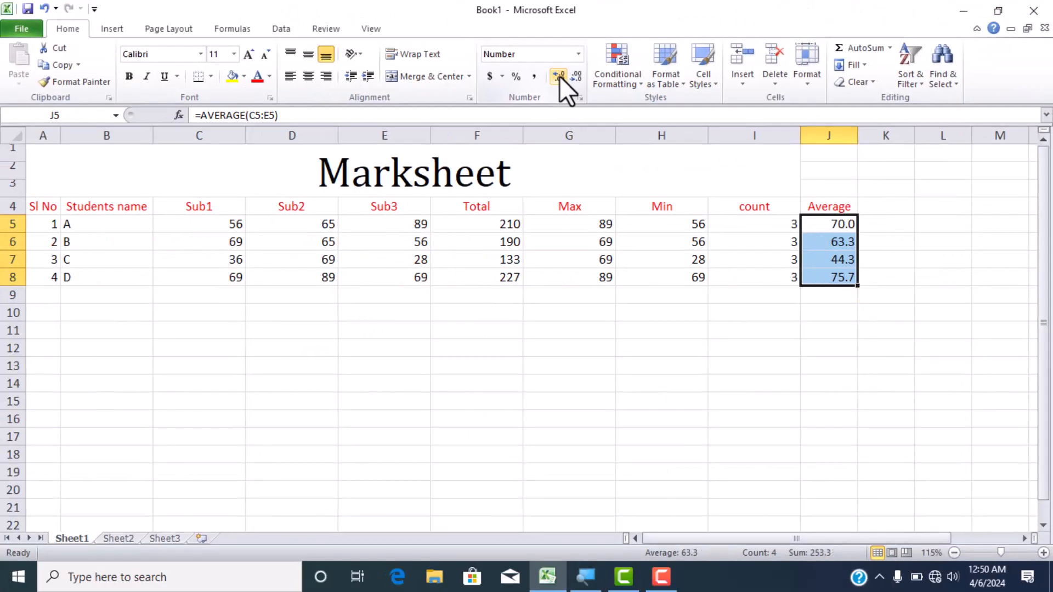
{"action": "left_click", "coordinate": [560, 76]}
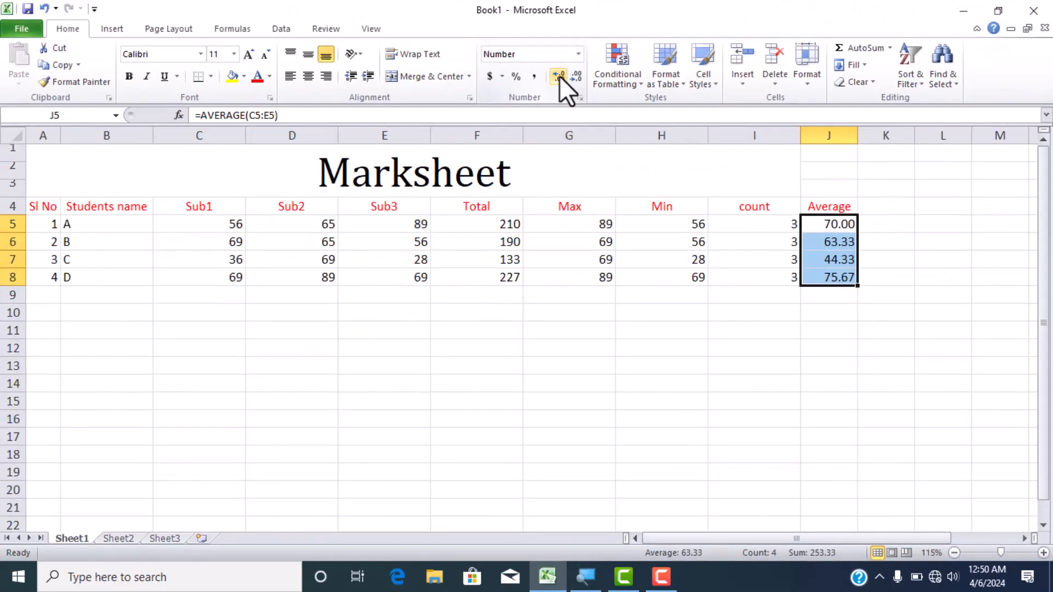
{"action": "double_click", "coordinate": [560, 76]}
{"action": "left_click", "coordinate": [569, 79]}
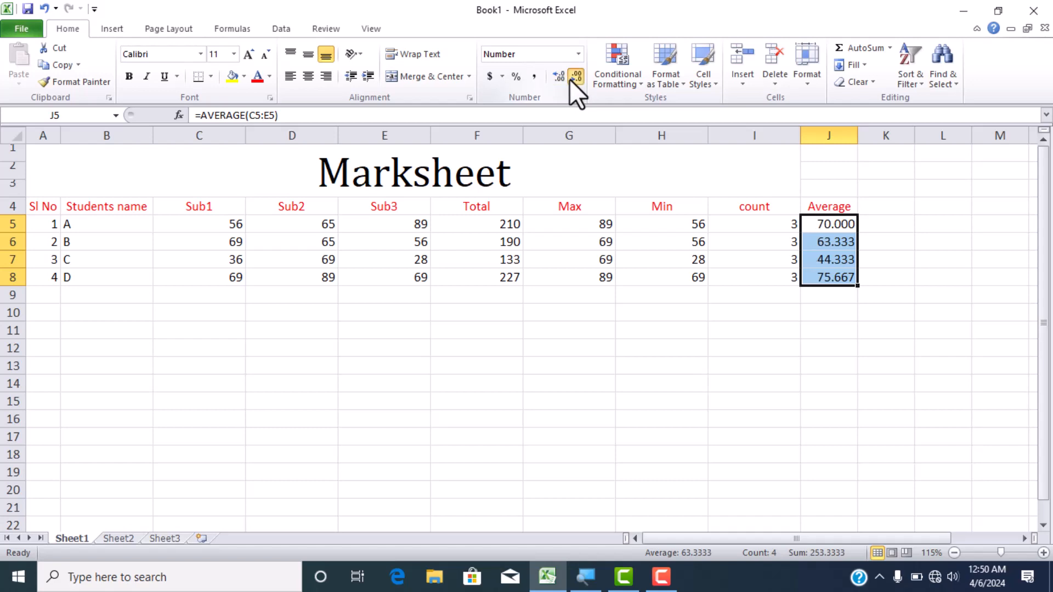
{"action": "double_click", "coordinate": [570, 79]}
{"action": "left_click", "coordinate": [571, 79]}
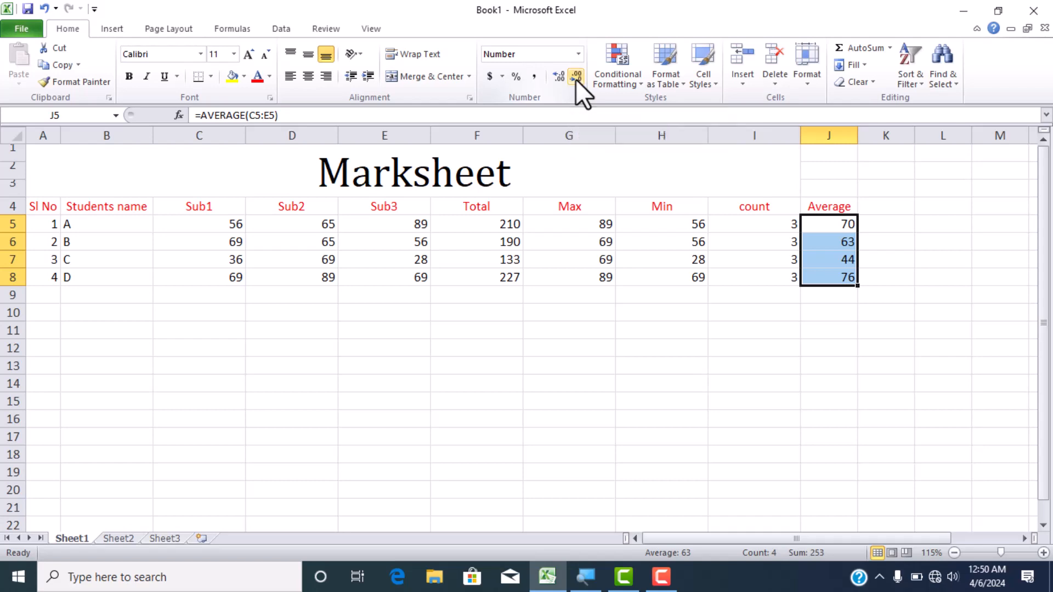
{"action": "left_click", "coordinate": [560, 77]}
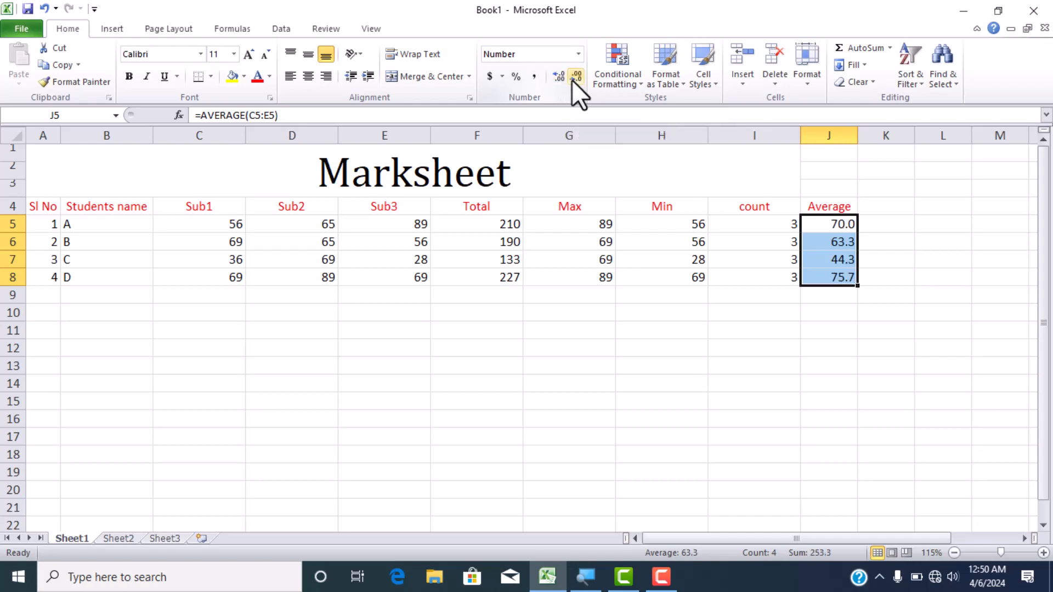
{"action": "left_click", "coordinate": [576, 77]}
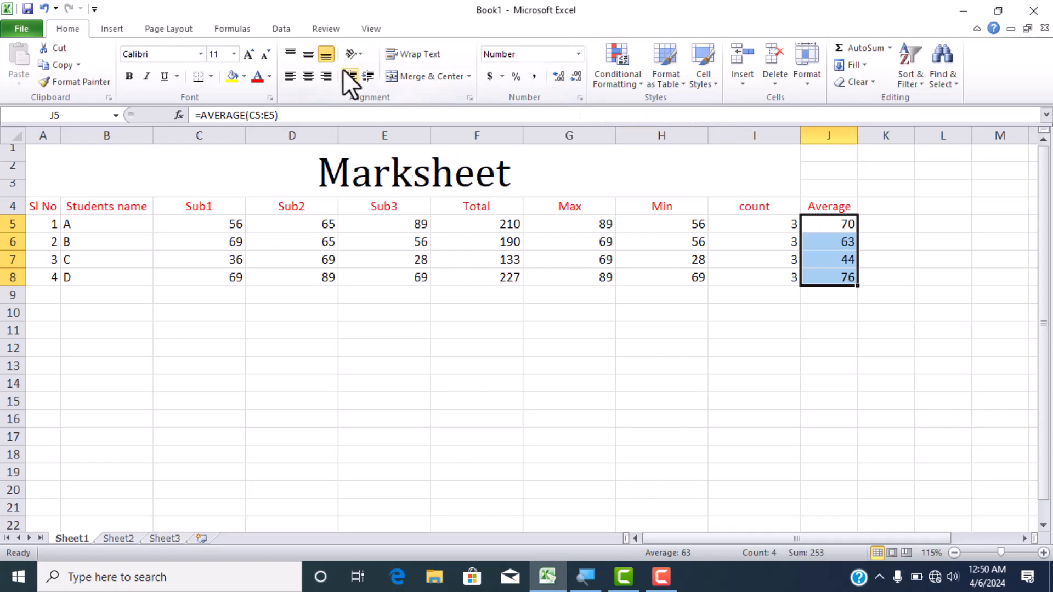
{"action": "left_click", "coordinate": [308, 77]}
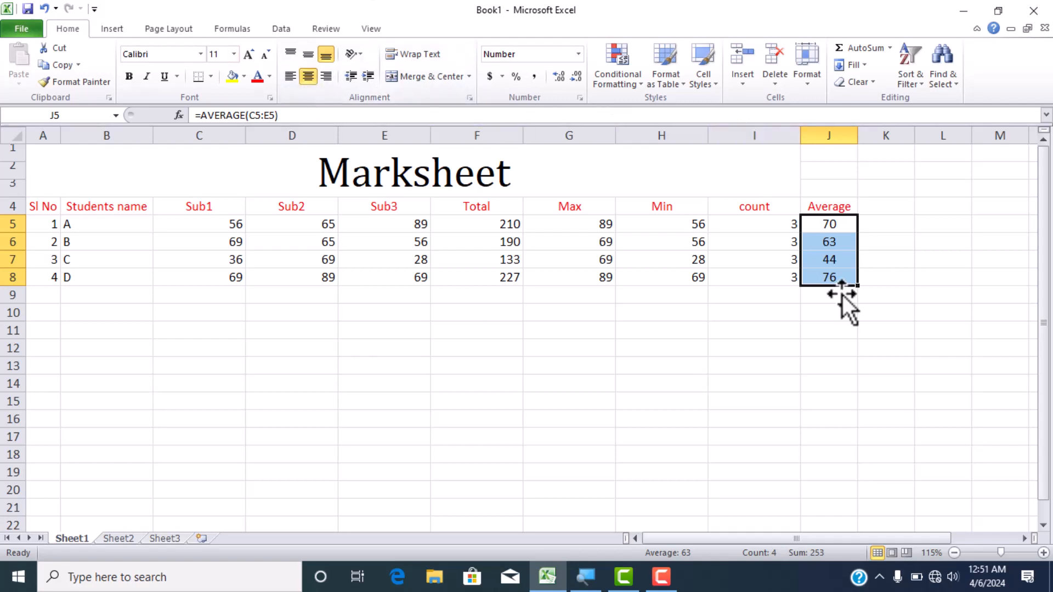
- Enter the header "Percentge" in K4 beside the Average header
{"action": "left_click", "coordinate": [884, 206]}
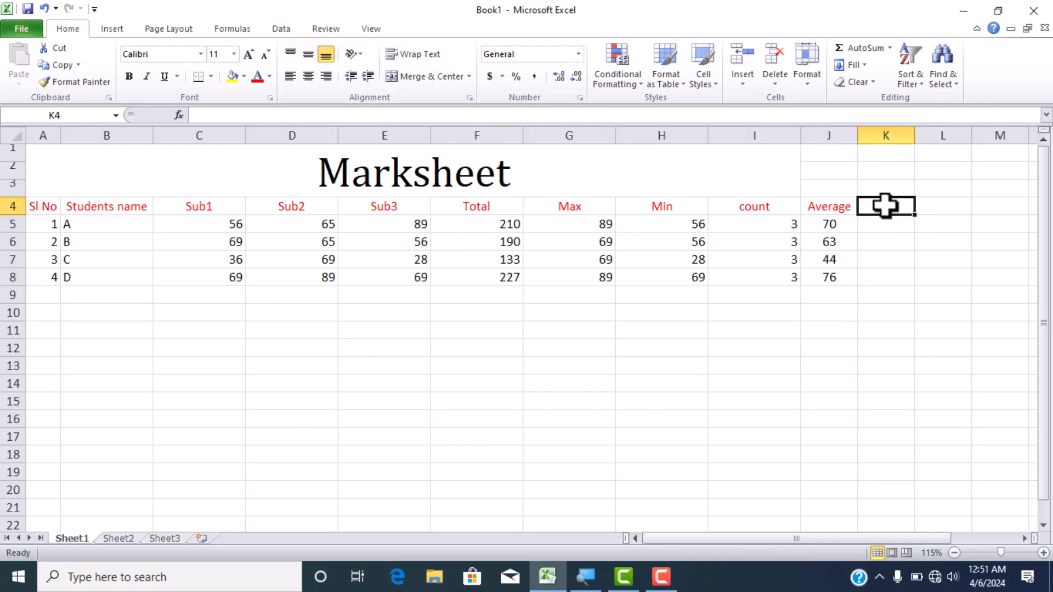
{"action": "type", "text": "Perc"}
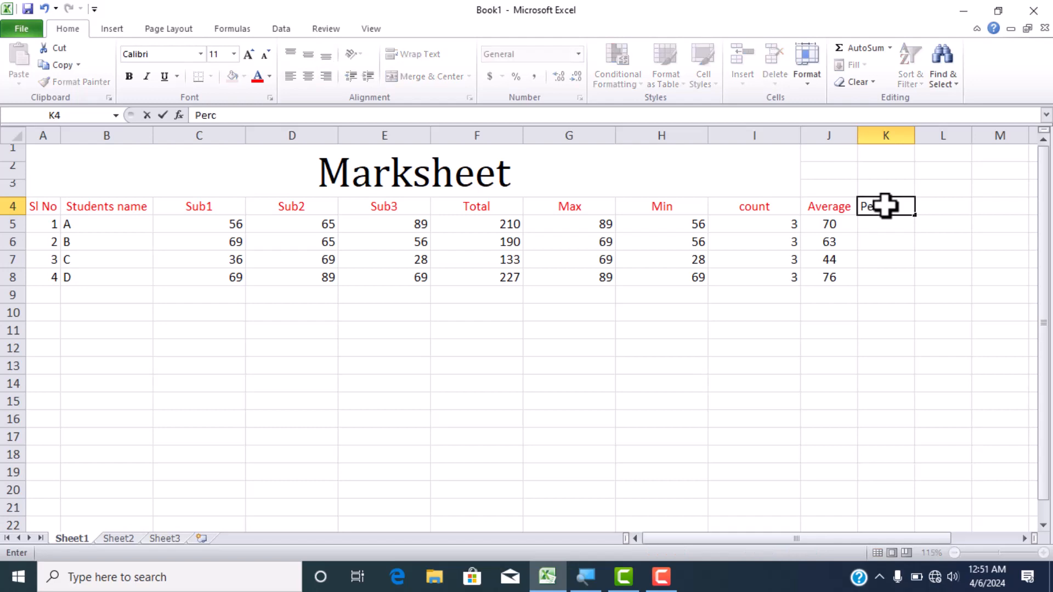
{"action": "type", "text": "entge"}
- Calculate student A's percentage in K5 from the total with the formula =F5/300*100
{"action": "left_click", "coordinate": [893, 224]}
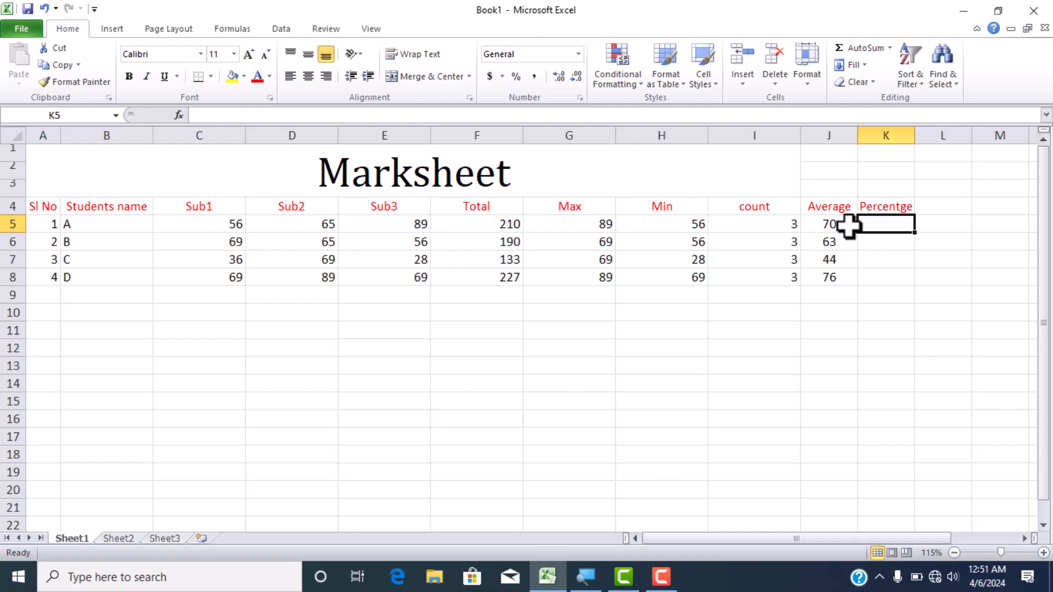
{"action": "type", "text": "="}
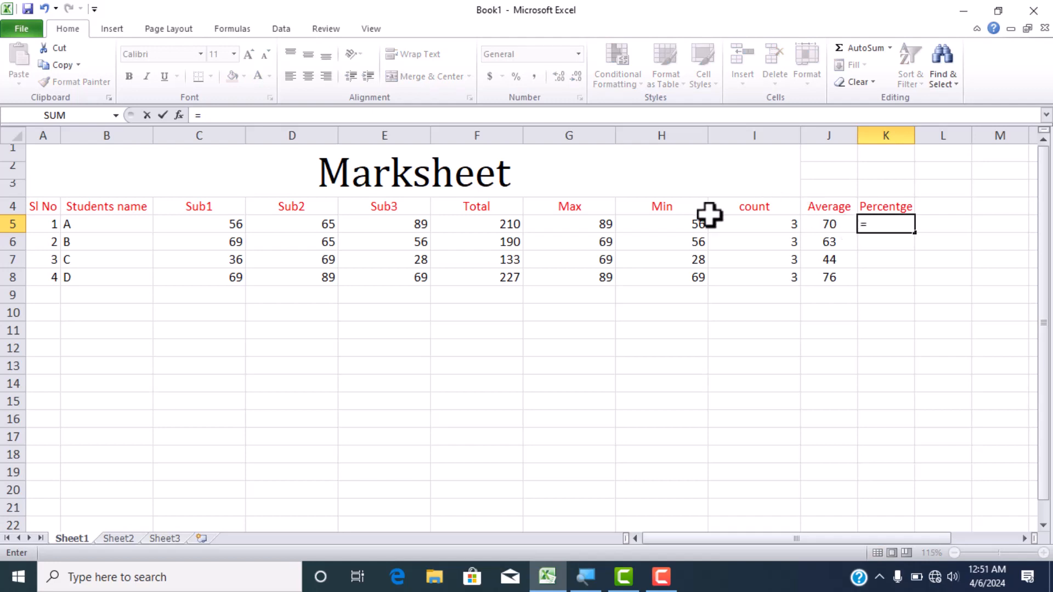
{"action": "left_click", "coordinate": [505, 224]}
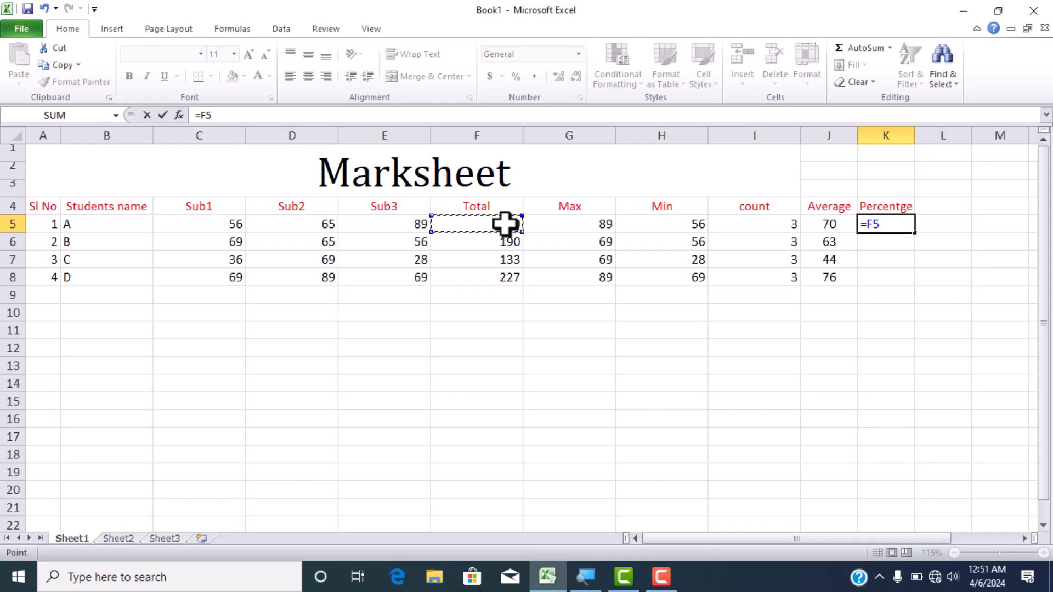
{"action": "type", "text": "/"}
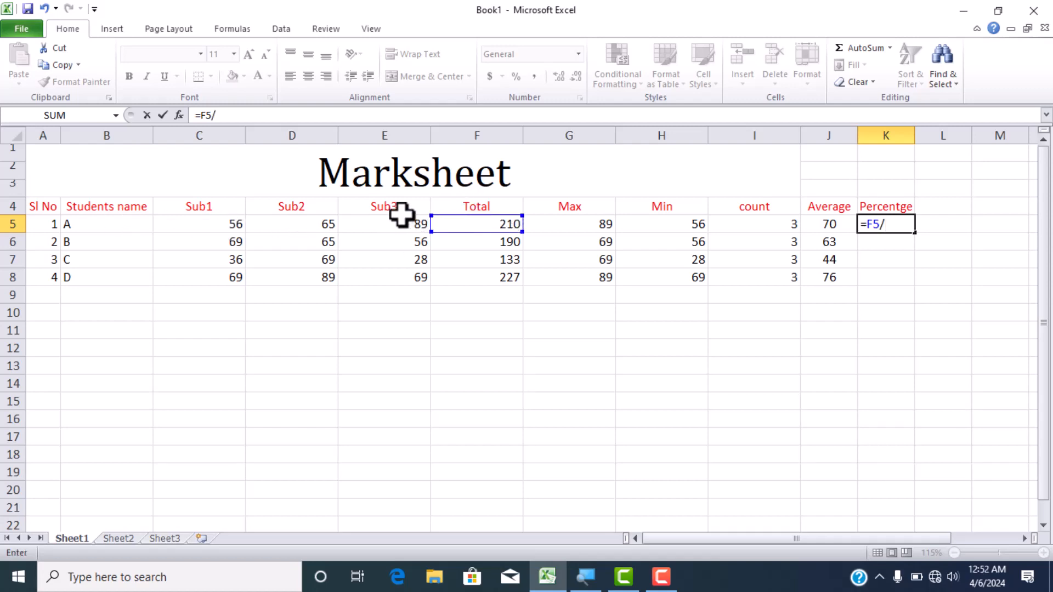
{"action": "key", "text": "BackSpace"}
{"action": "type", "text": "/"}
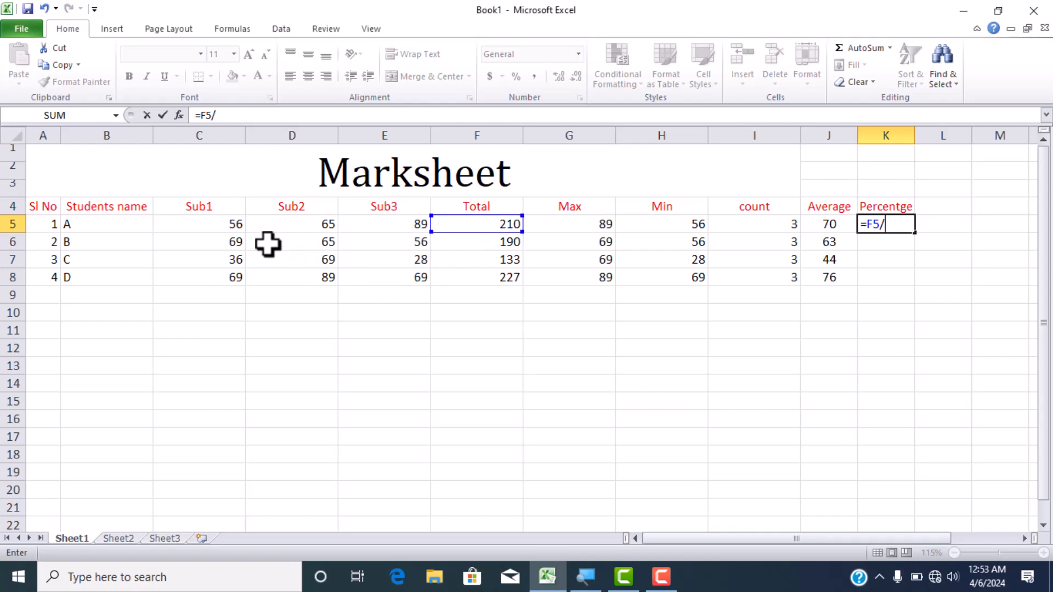
{"action": "type", "text": "300"}
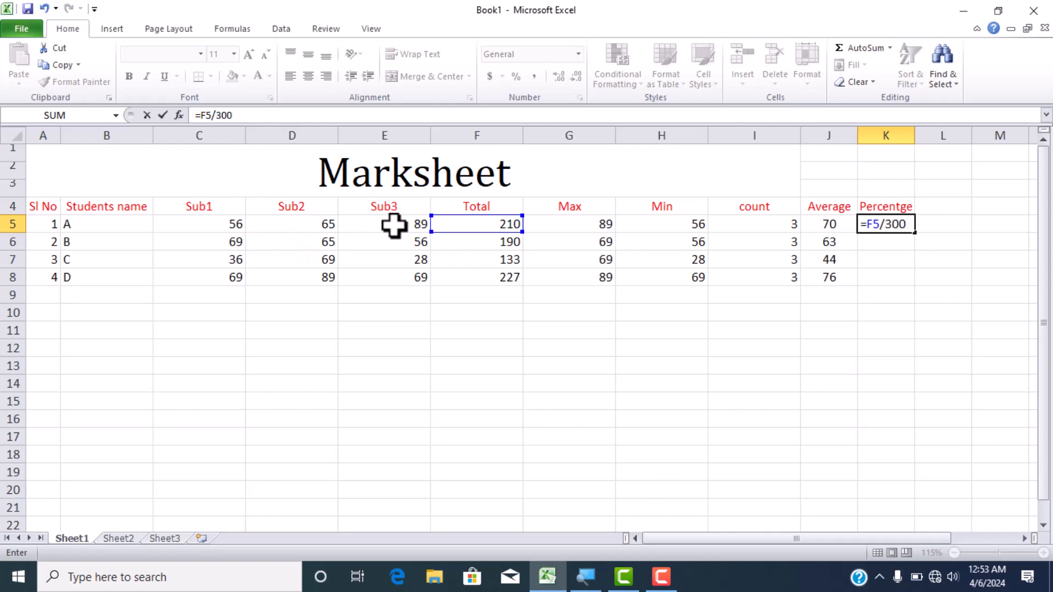
{"action": "type", "text": "*"}
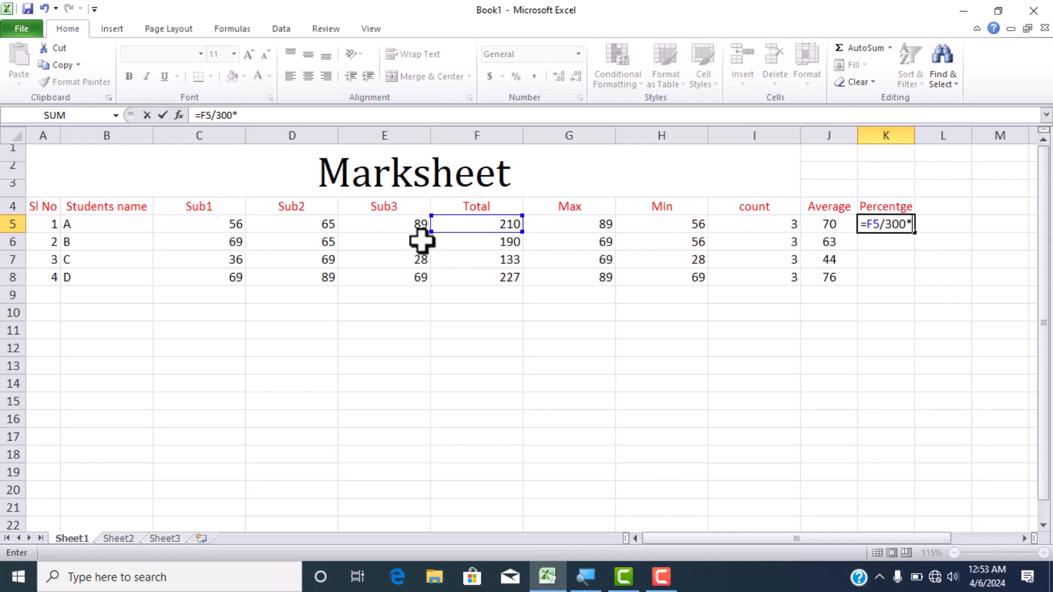
{"action": "type", "text": "100"}
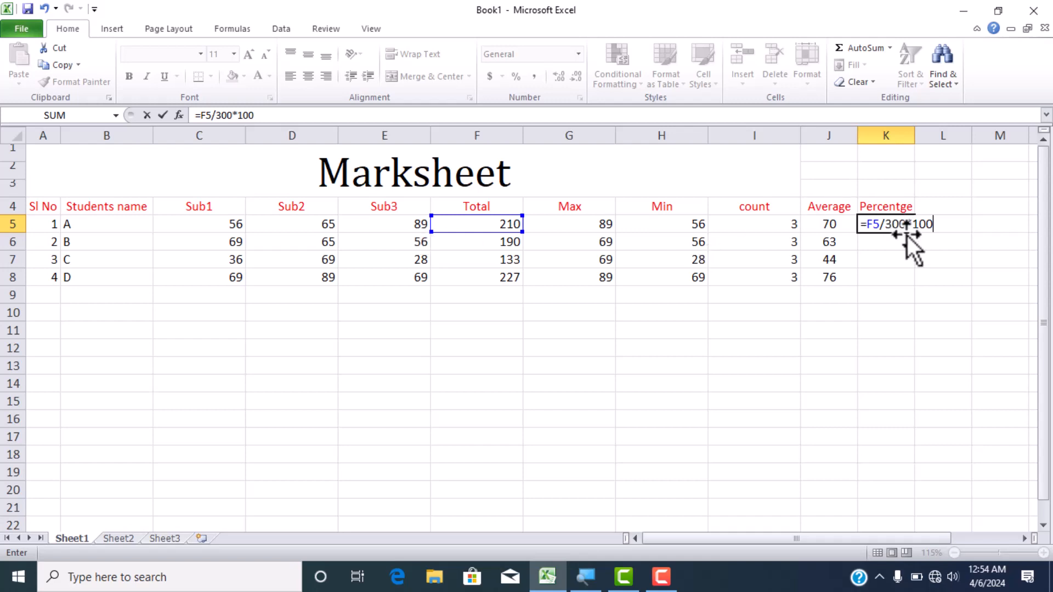
{"action": "key", "text": "Return"}
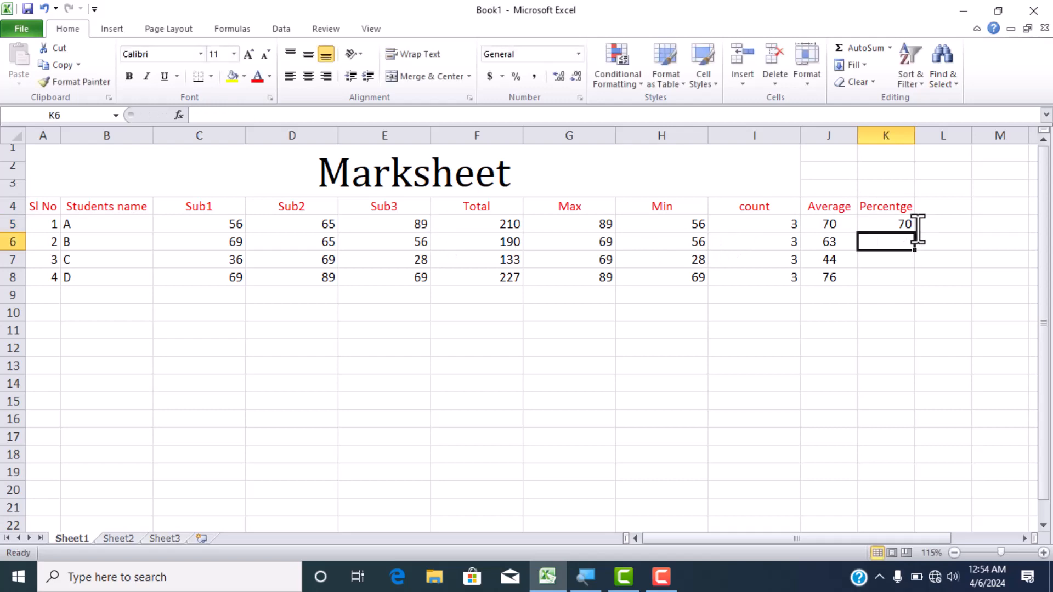
- Fill the percentage formula from K5 down through K8 for the remaining students
{"action": "left_click", "coordinate": [891, 229]}
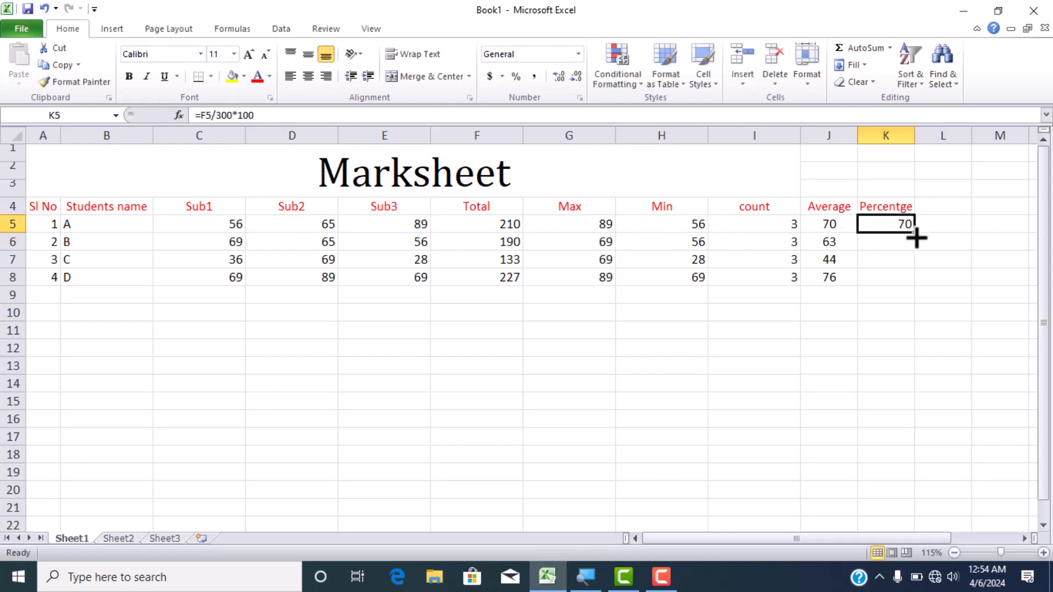
{"action": "left_click_drag", "start_coordinate": [917, 232], "coordinate": [919, 236]}
{"action": "double_click", "coordinate": [916, 234]}
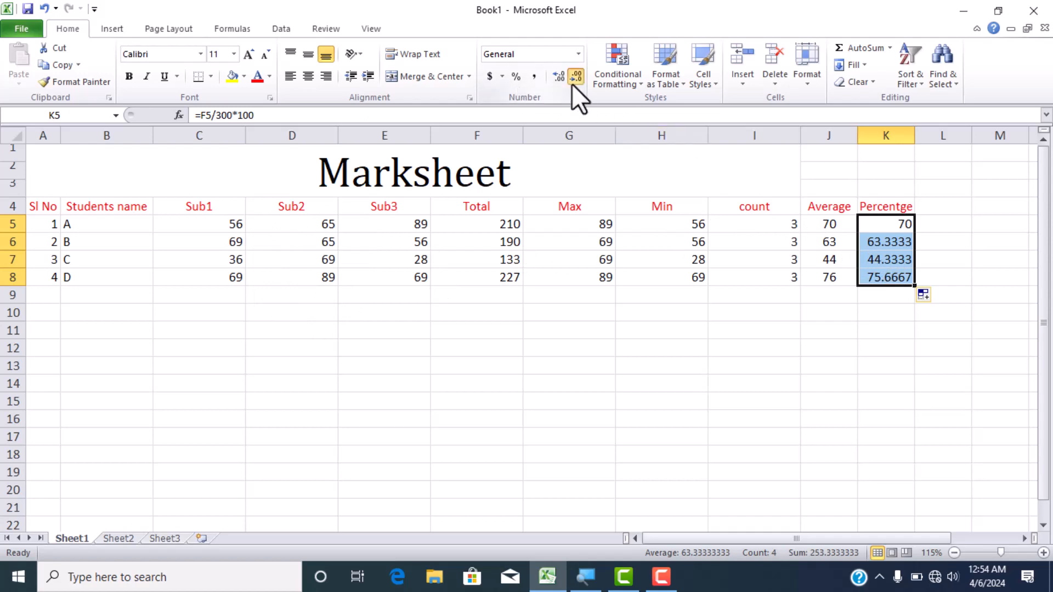
{"action": "left_click", "coordinate": [951, 275]}
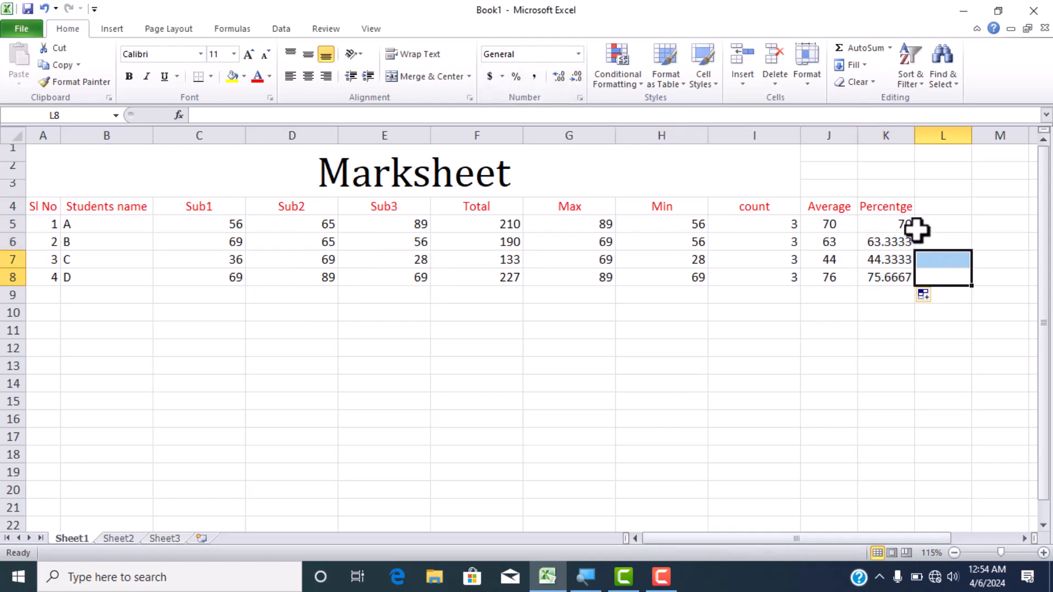
- Try different decimal places on the percentages in K5:K8 and settle on no decimals
{"action": "left_click_drag", "start_coordinate": [911, 226], "coordinate": [900, 275]}
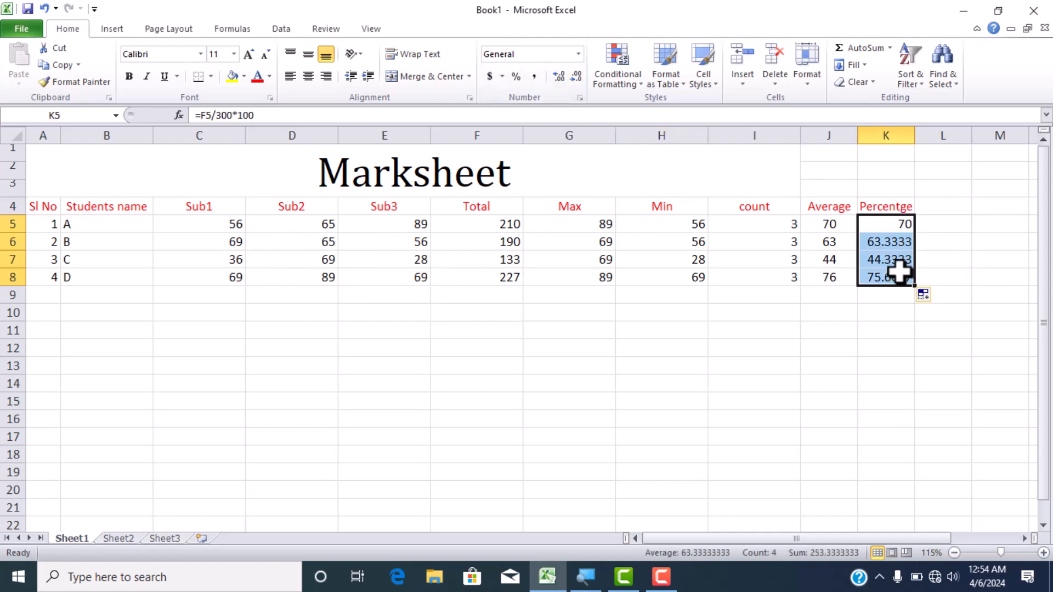
{"action": "left_click", "coordinate": [561, 74]}
{"action": "left_click", "coordinate": [562, 73]}
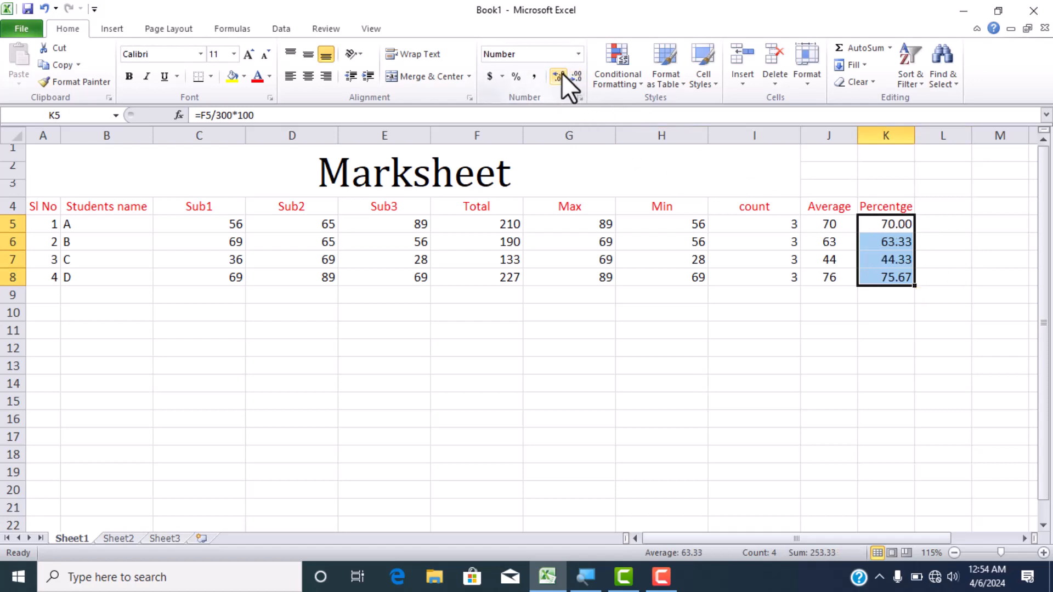
{"action": "left_click", "coordinate": [562, 74]}
{"action": "left_click", "coordinate": [577, 77]}
{"action": "left_click", "coordinate": [577, 77]}
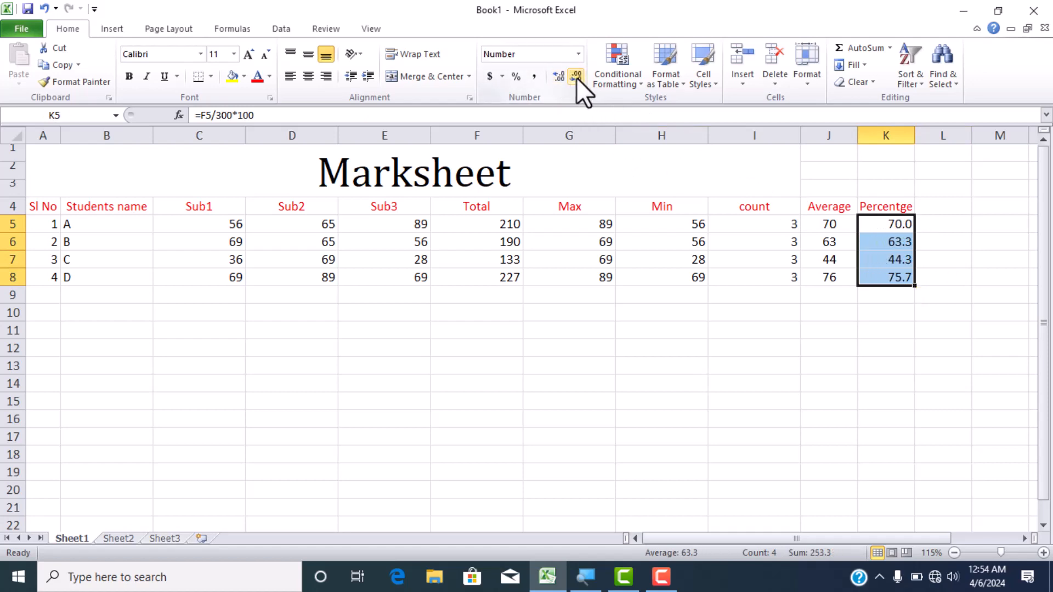
{"action": "left_click", "coordinate": [577, 78]}
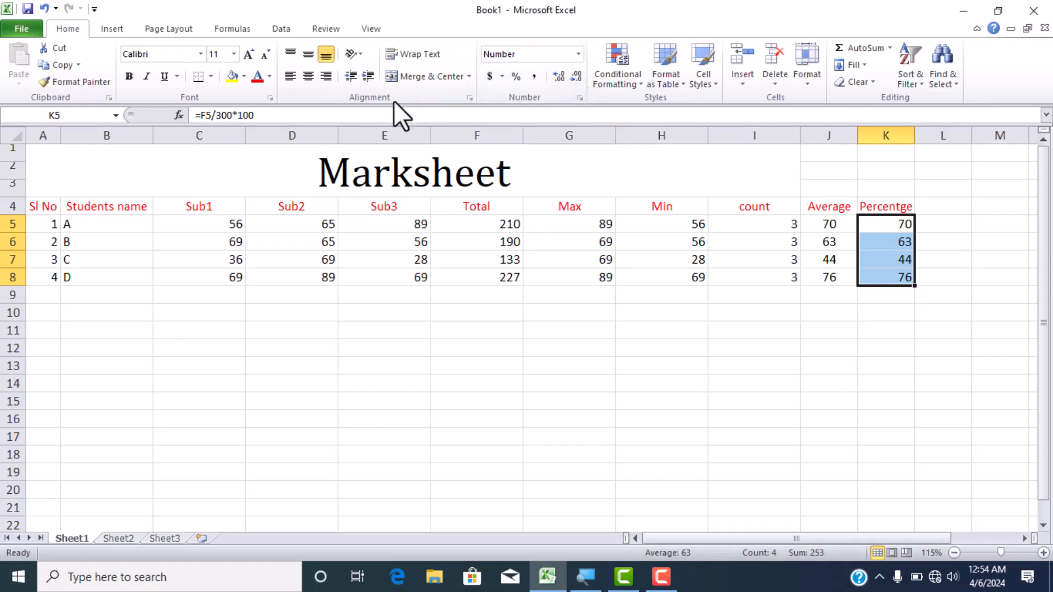
{"action": "left_click", "coordinate": [954, 240]}
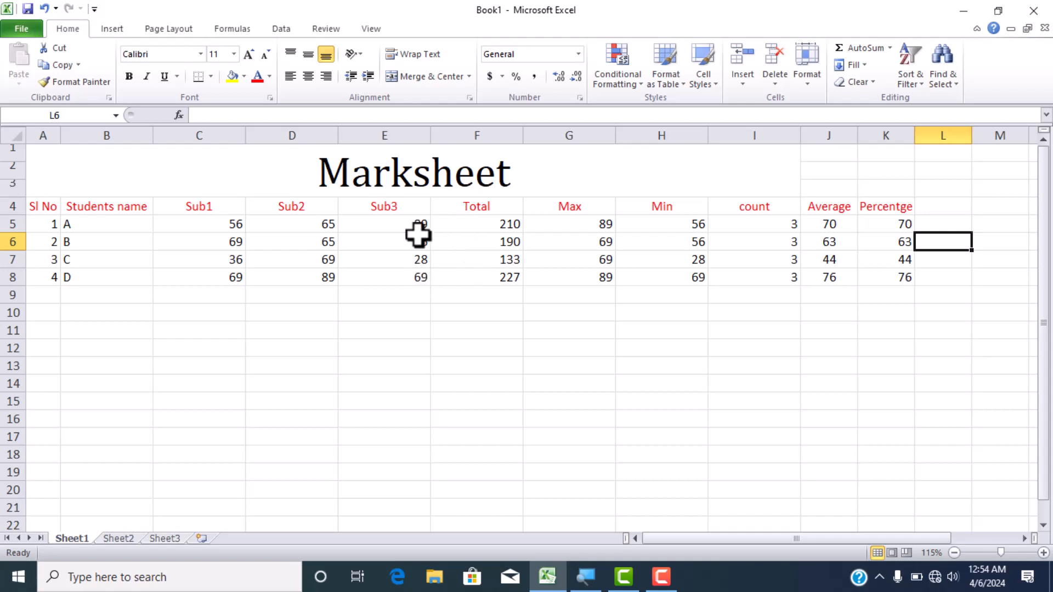
- Unmerge the Marksheet title and merge and center it again across A1:K3 so it spans every column through Percentge
{"action": "left_click_drag", "start_coordinate": [103, 176], "coordinate": [891, 280]}
{"action": "left_click", "coordinate": [755, 167]}
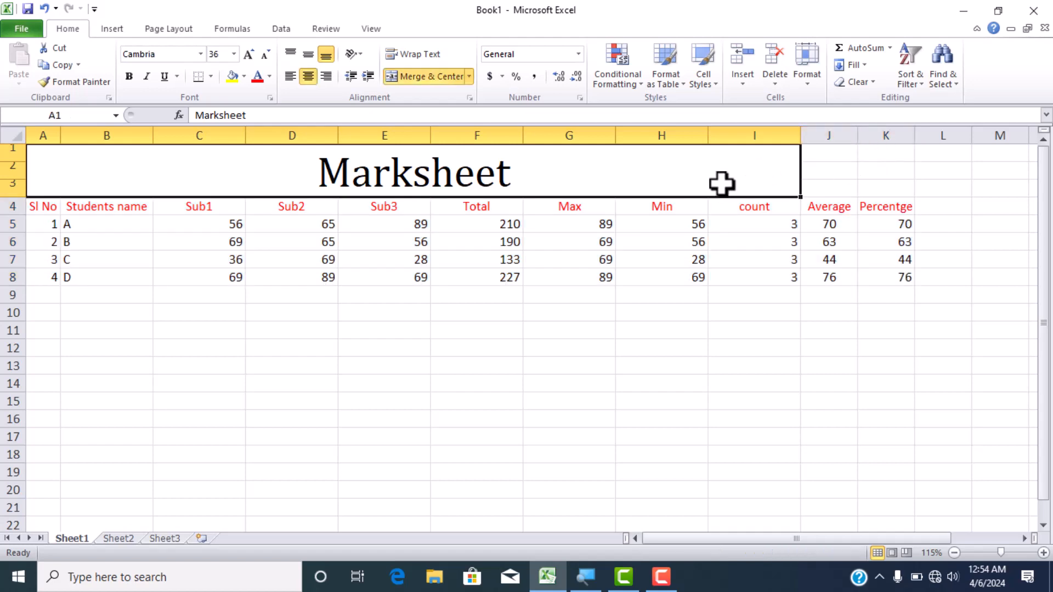
{"action": "left_click_drag", "start_coordinate": [721, 183], "coordinate": [889, 175]}
{"action": "left_click", "coordinate": [431, 77]}
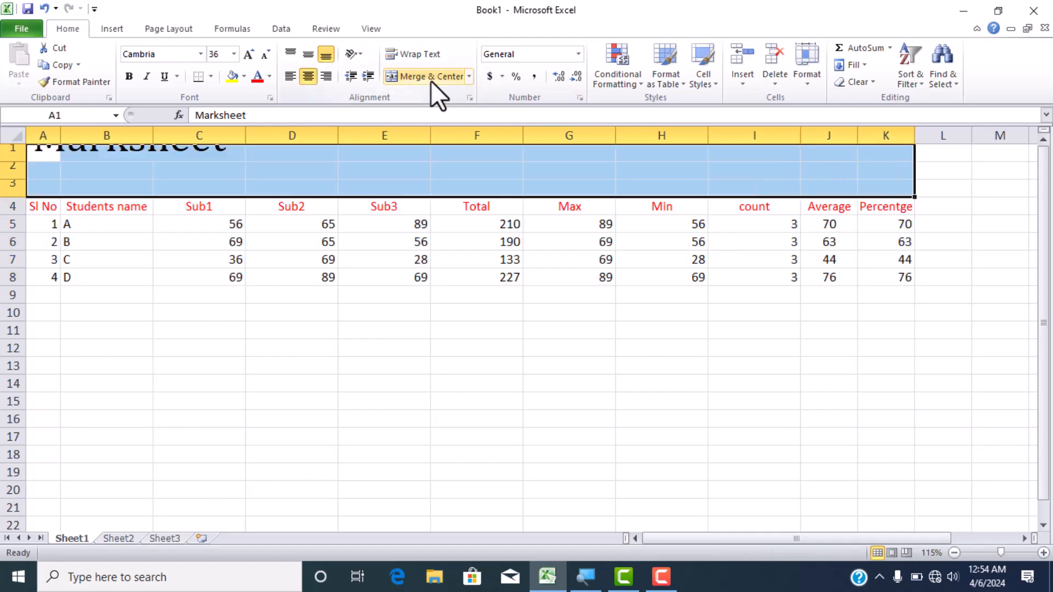
{"action": "left_click", "coordinate": [430, 81]}
- Apply All Borders to the whole marksheet, from the title down to student D's row (A1:K8)
{"action": "left_click_drag", "start_coordinate": [121, 172], "coordinate": [196, 274]}
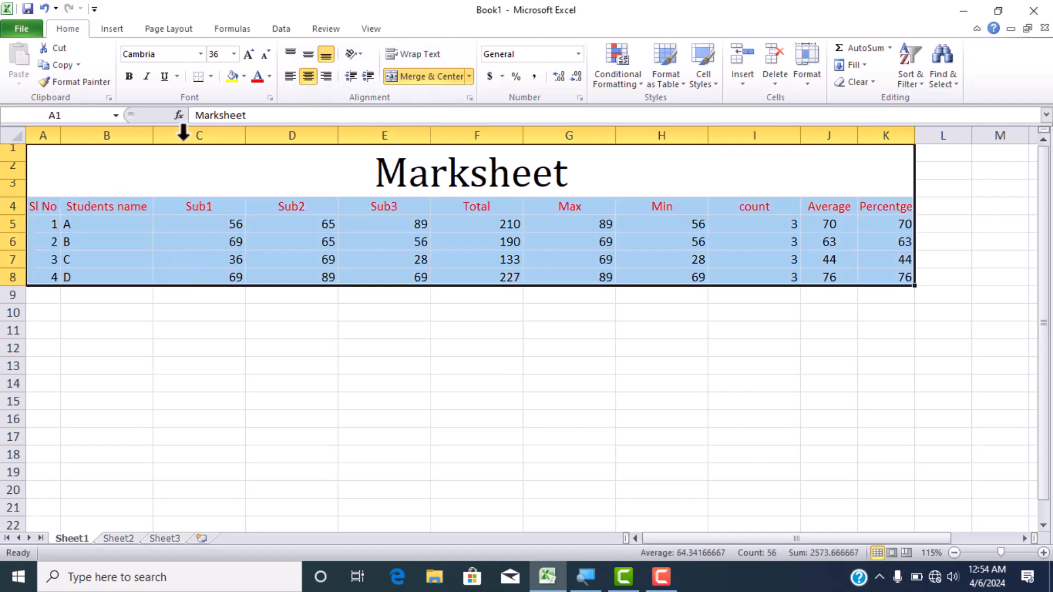
{"action": "left_click", "coordinate": [211, 77]}
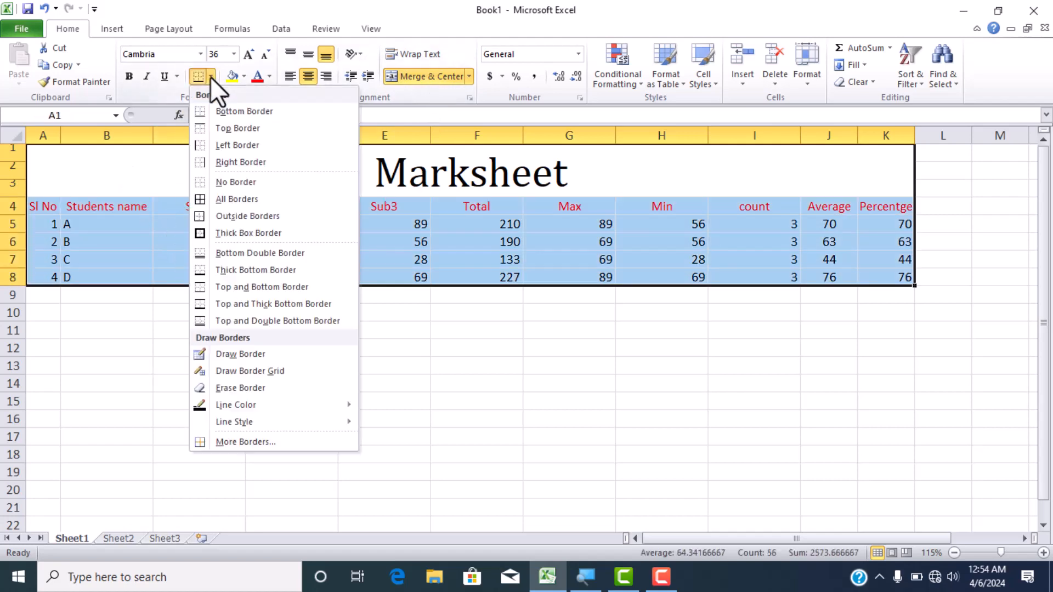
{"action": "left_click", "coordinate": [228, 200]}
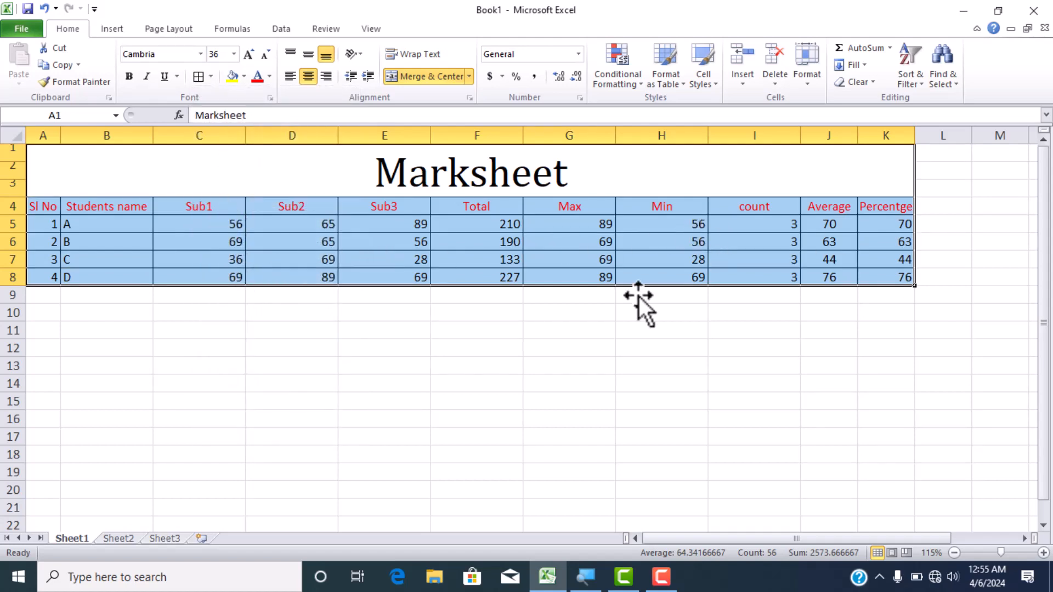
{"action": "left_click", "coordinate": [510, 275]}
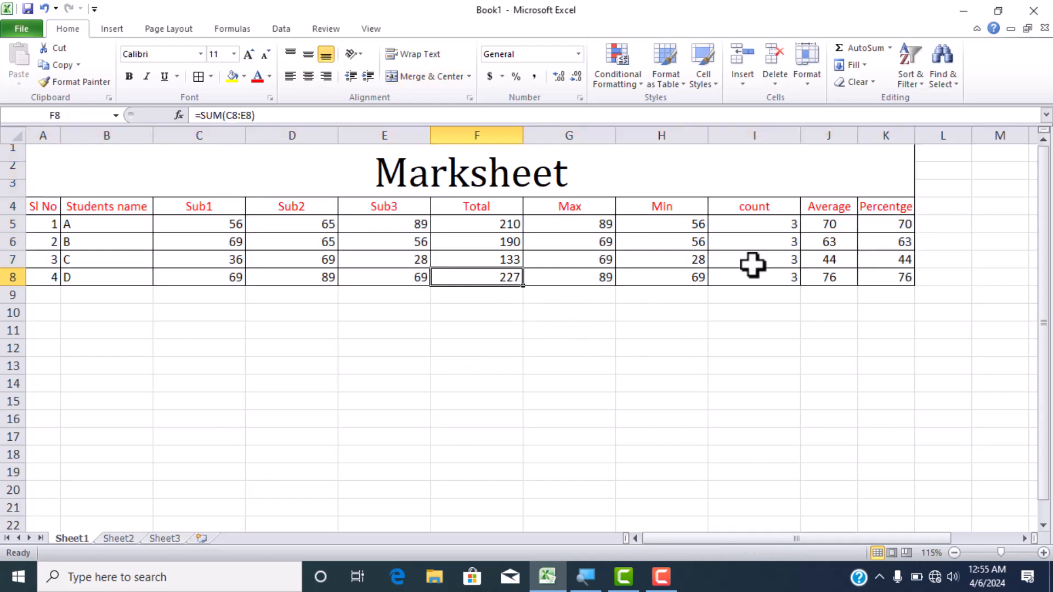